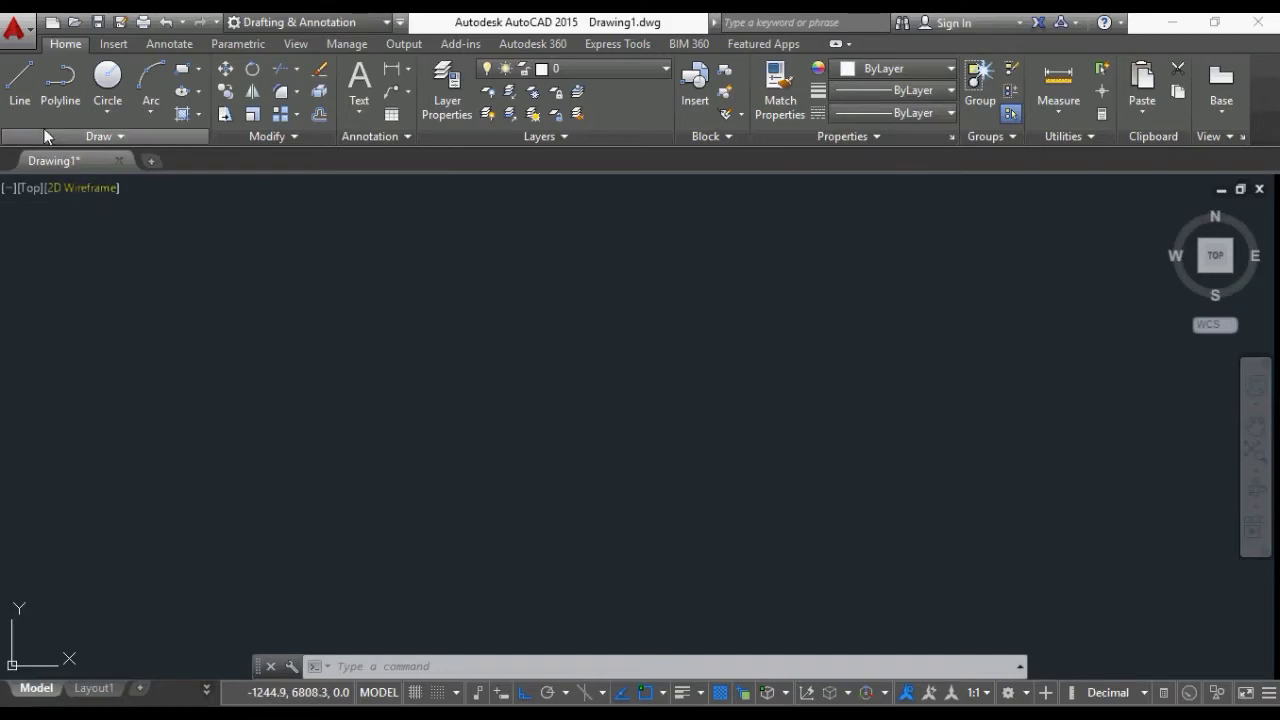
- Draw a 70-unit horizontal base line
{"action": "left_click", "coordinate": [18, 90]}
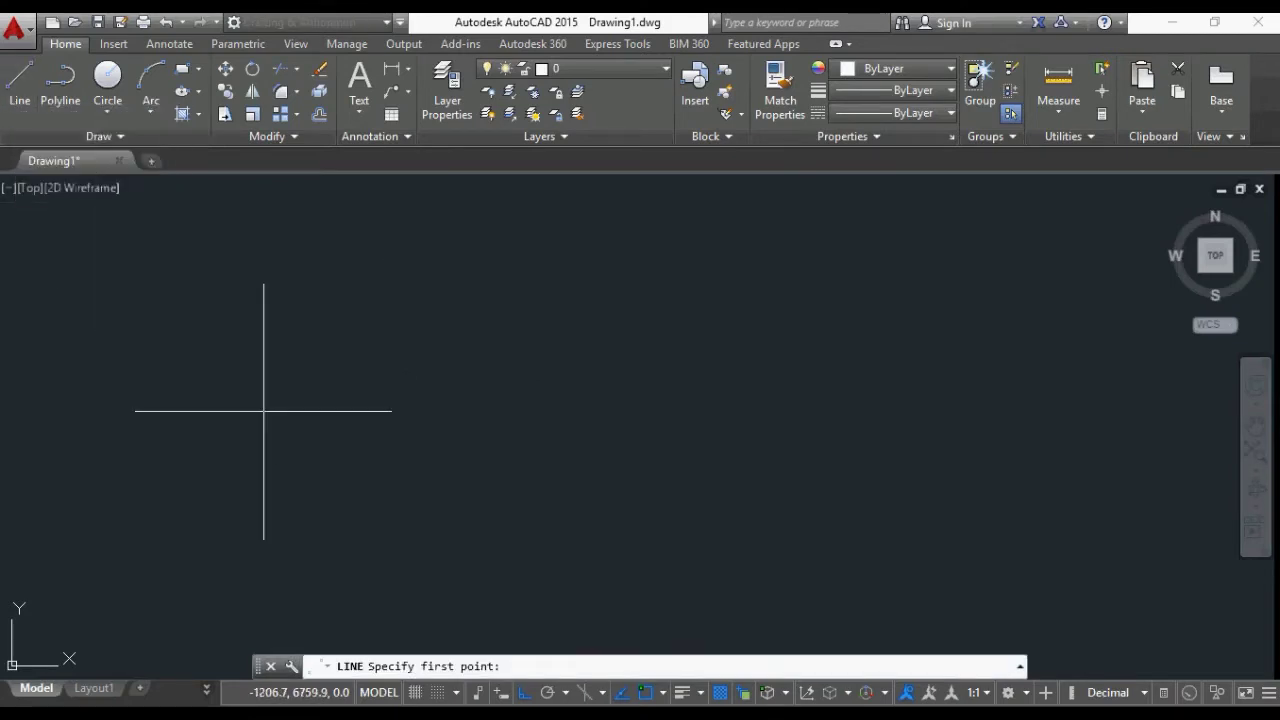
{"action": "left_click", "coordinate": [313, 441]}
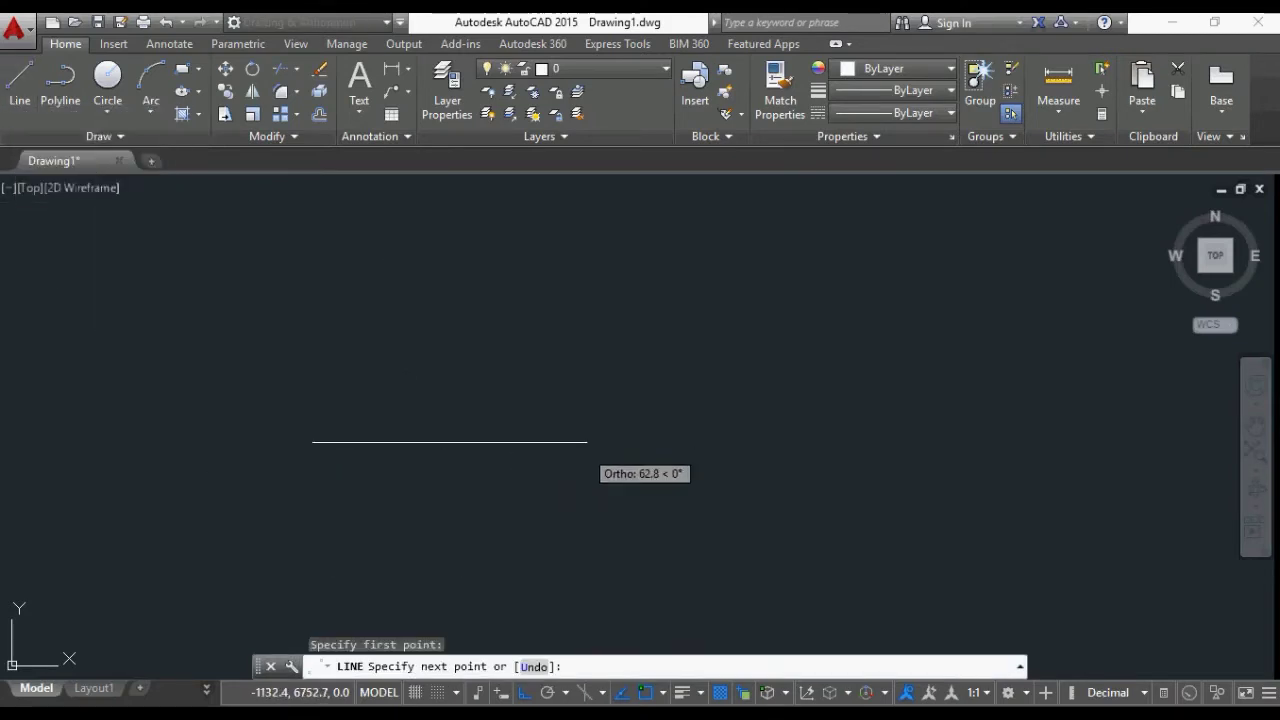
{"action": "type", "text": "70"}
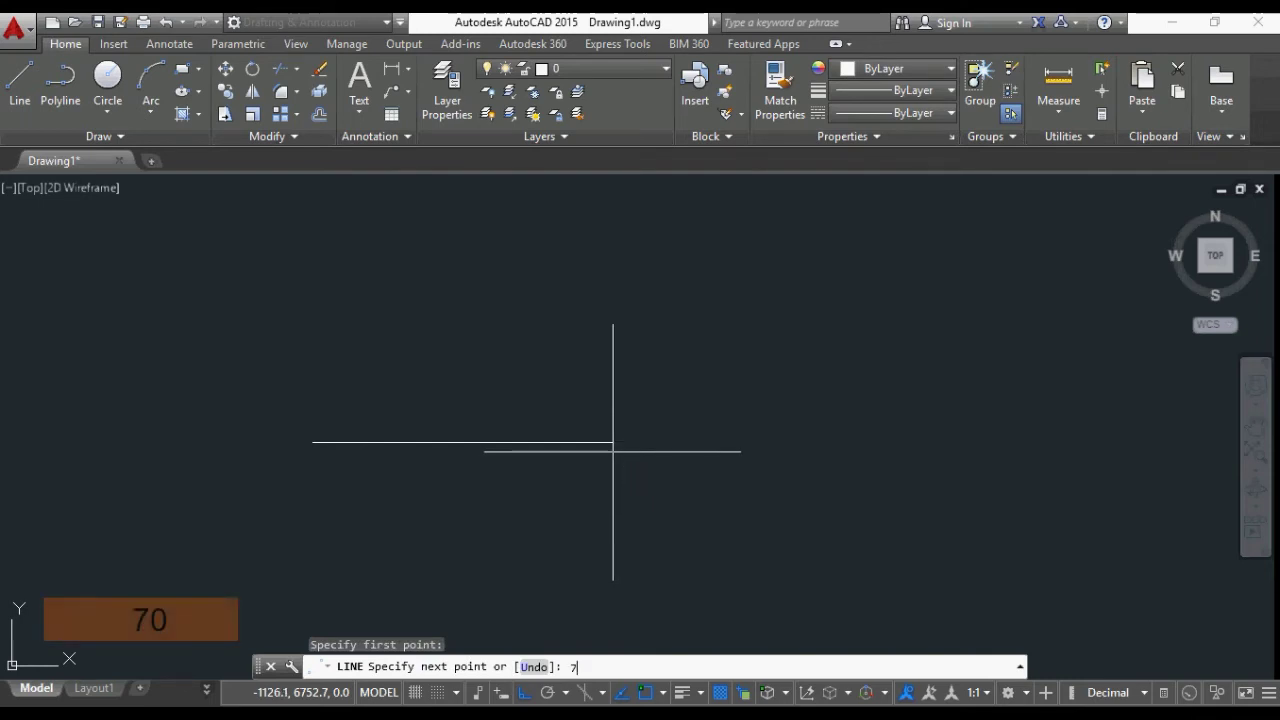
{"action": "key", "text": "Return"}
{"action": "key", "text": "Escape"}
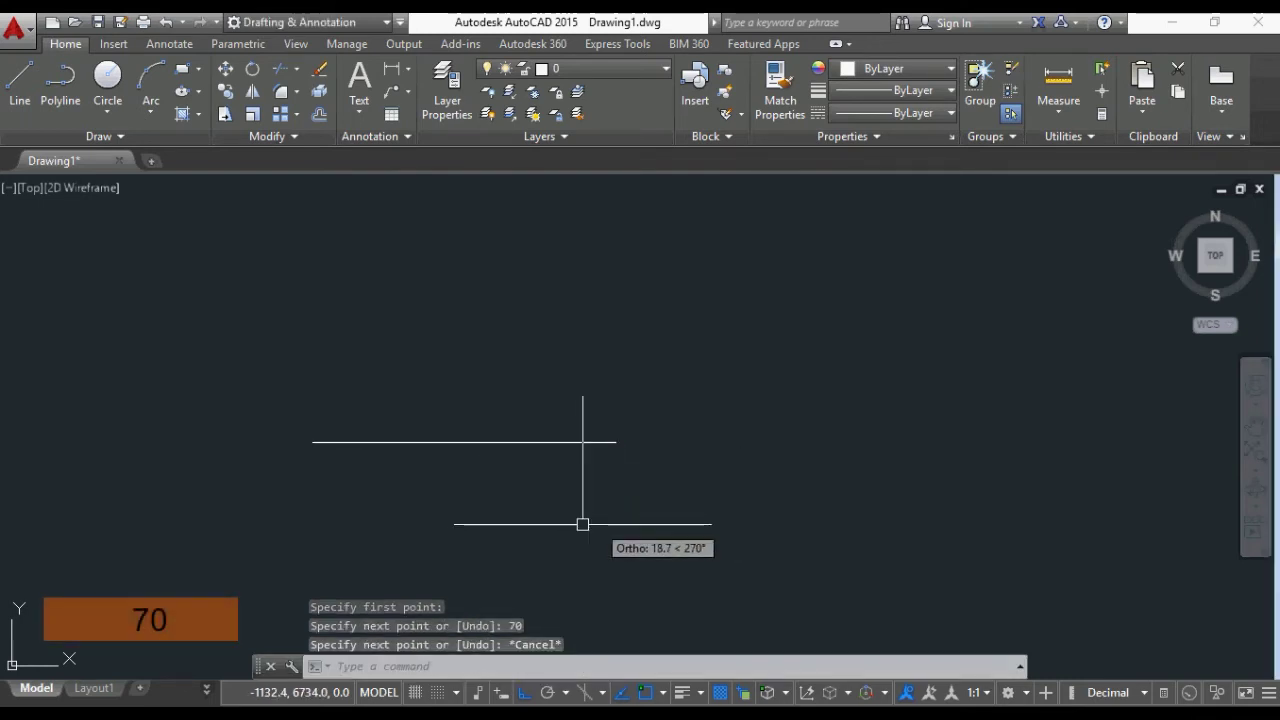
{"action": "scroll", "coordinate": [262, 468], "scroll_direction": "up", "scroll_amount": 2}
- Add a 5-unit vertical tick and a 5-unit leftward segment at the base line's left end
{"action": "type", "text": "L"}
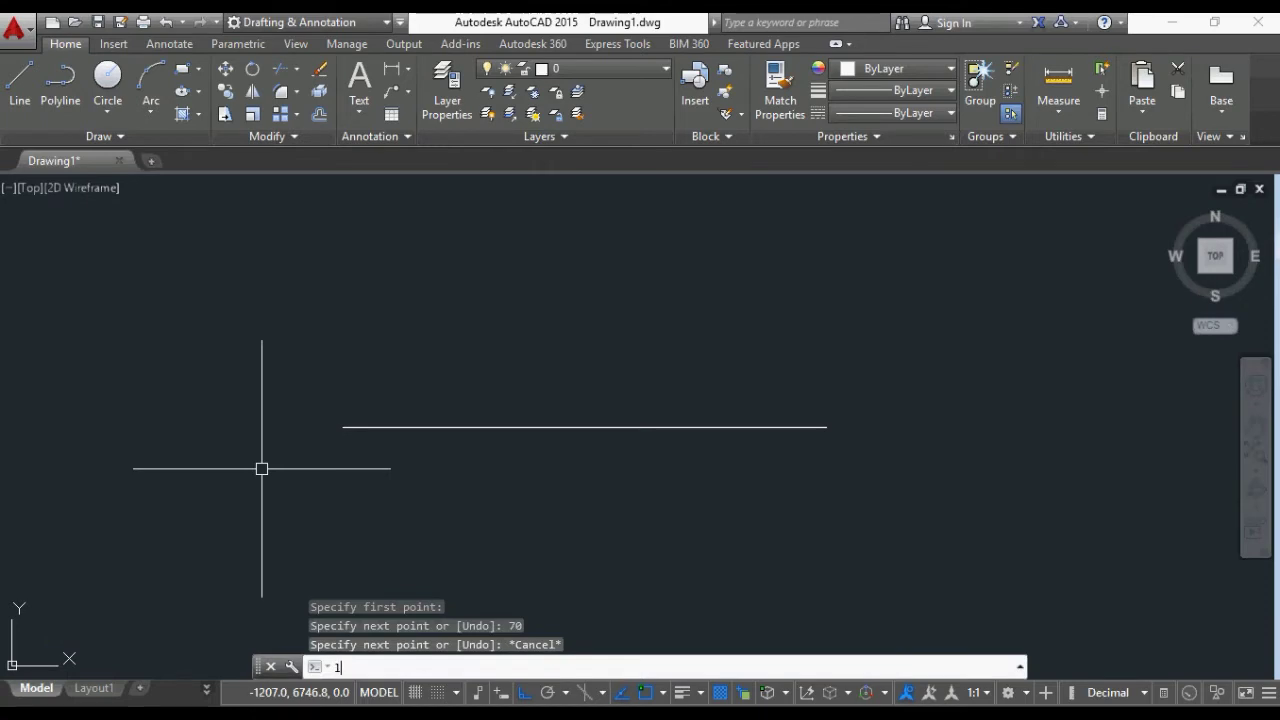
{"action": "key", "text": "Return"}
{"action": "left_click", "coordinate": [342, 427]}
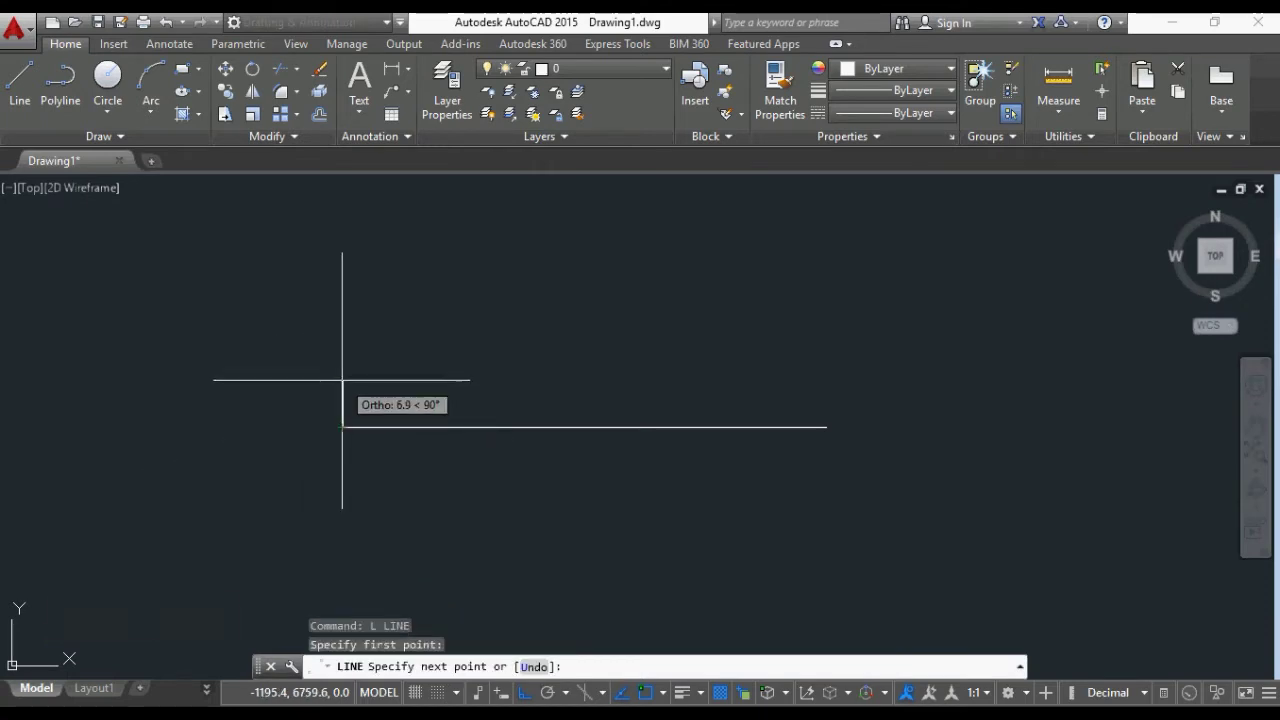
{"action": "type", "text": "5"}
{"action": "key", "text": "Return"}
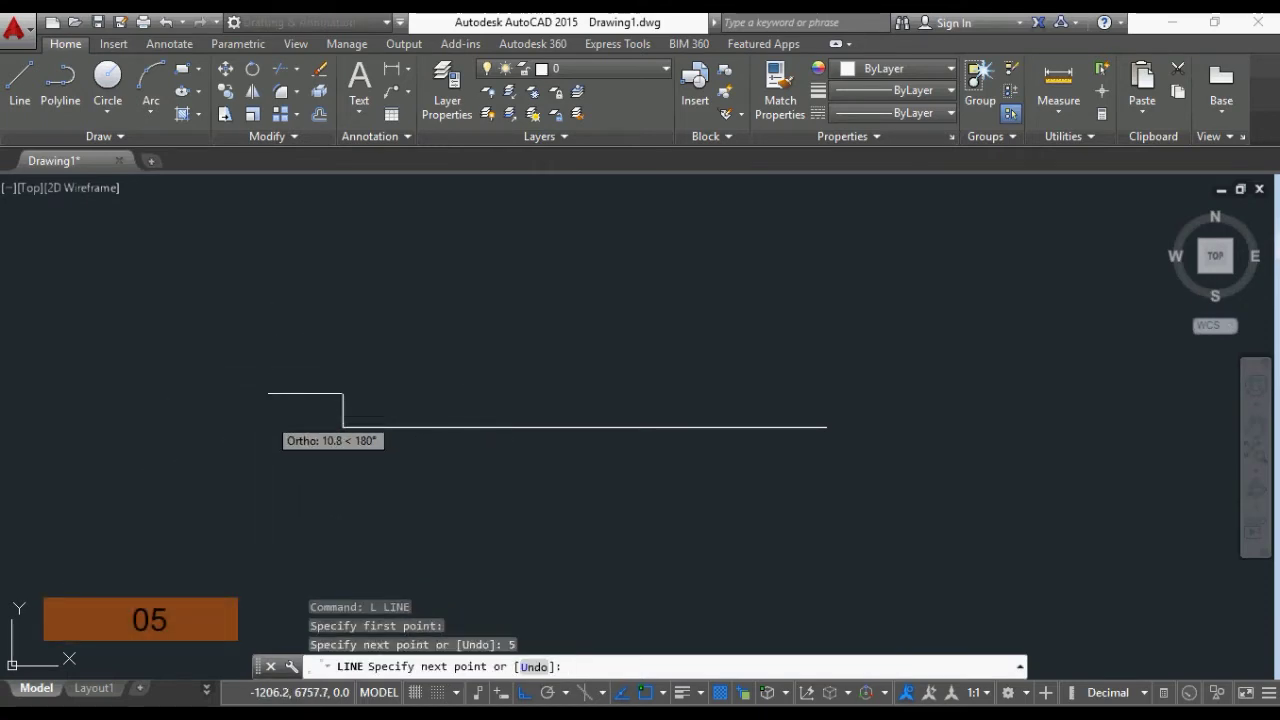
{"action": "key", "text": "Escape"}
{"action": "key", "text": "Return"}
{"action": "left_click", "coordinate": [342, 427]}
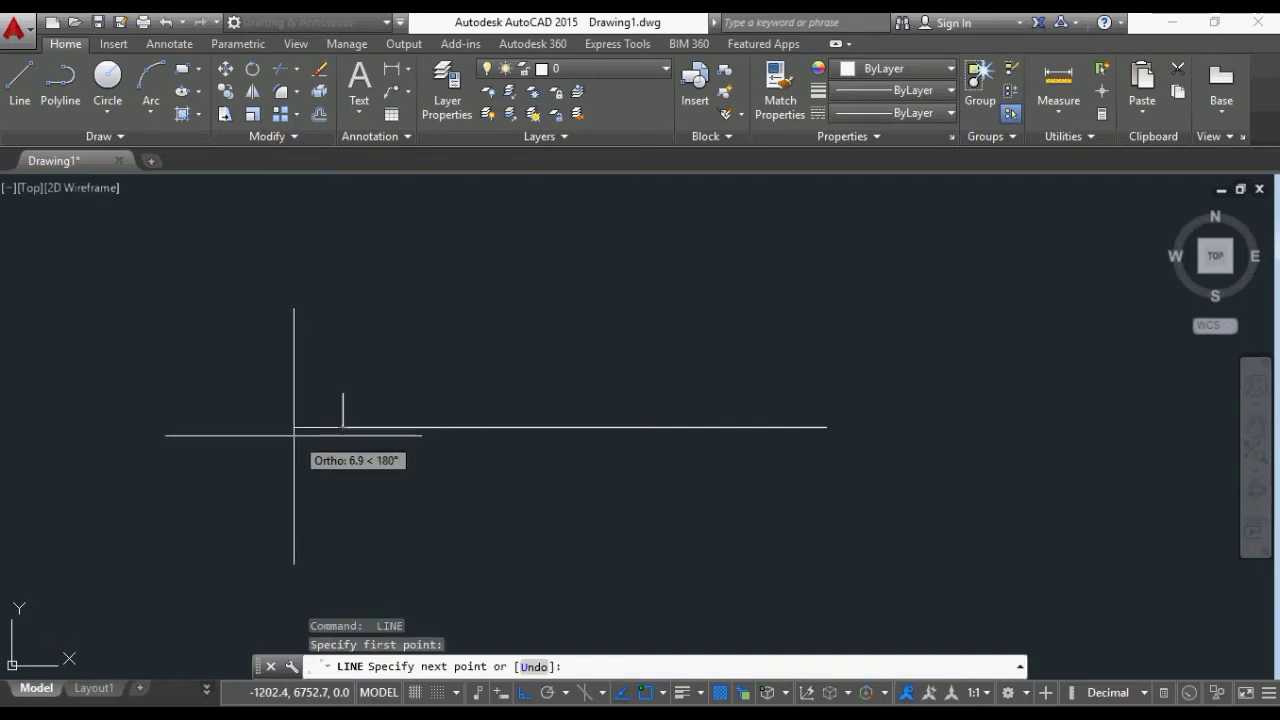
{"action": "type", "text": "5"}
{"action": "key", "text": "Return"}
{"action": "key", "text": "Escape"}
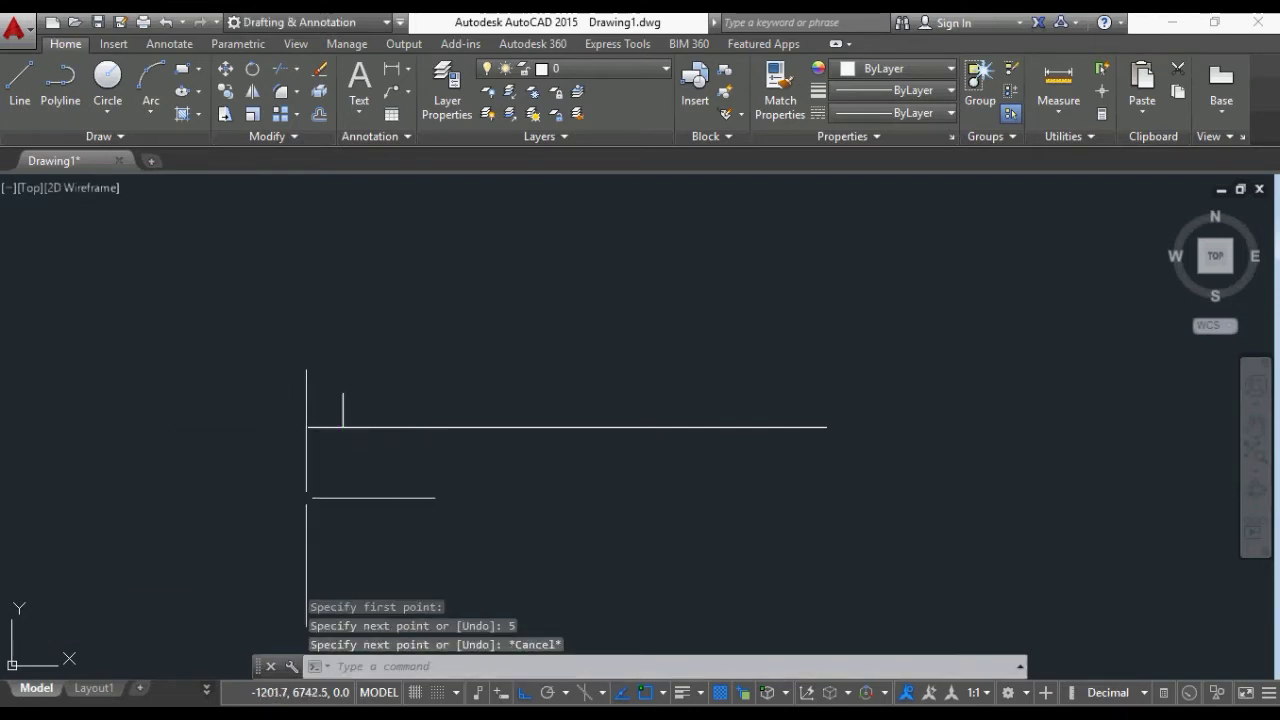
{"action": "scroll", "coordinate": [337, 437], "scroll_direction": "up", "scroll_amount": 2}
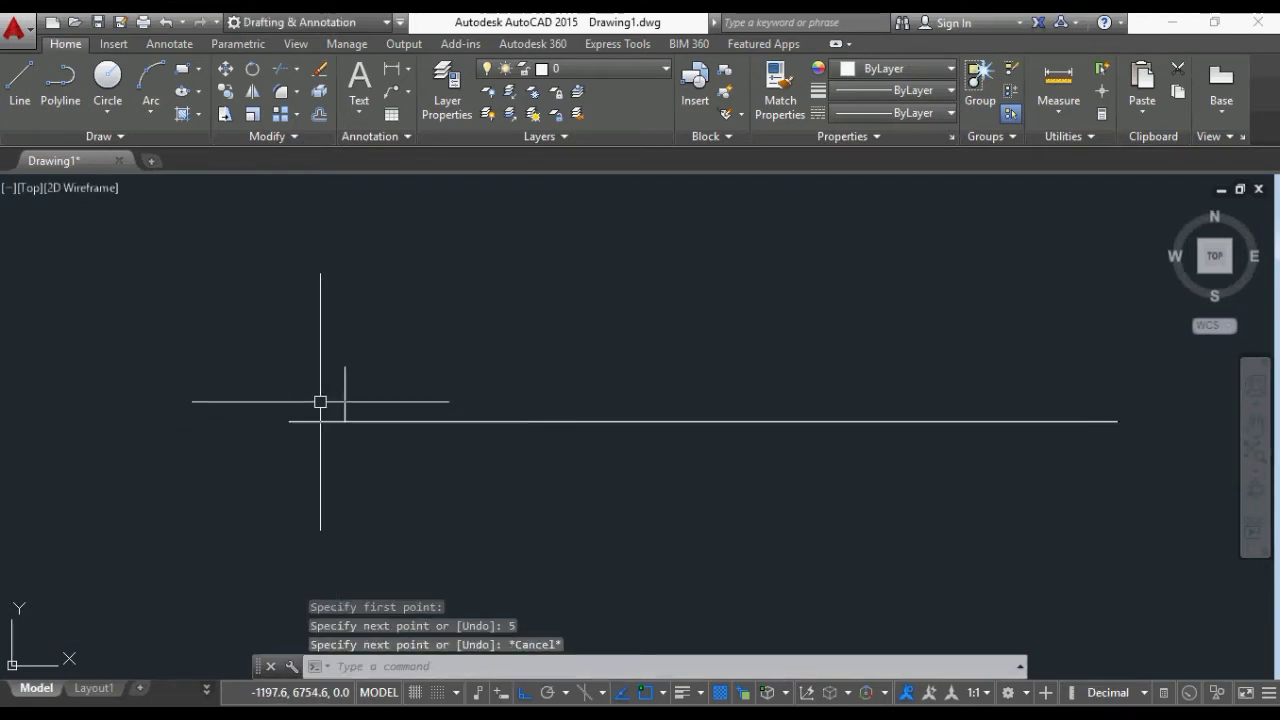
- Draw two radius-10 circles, one centered on the tick's top and one on the line's left end
{"action": "left_click", "coordinate": [107, 78]}
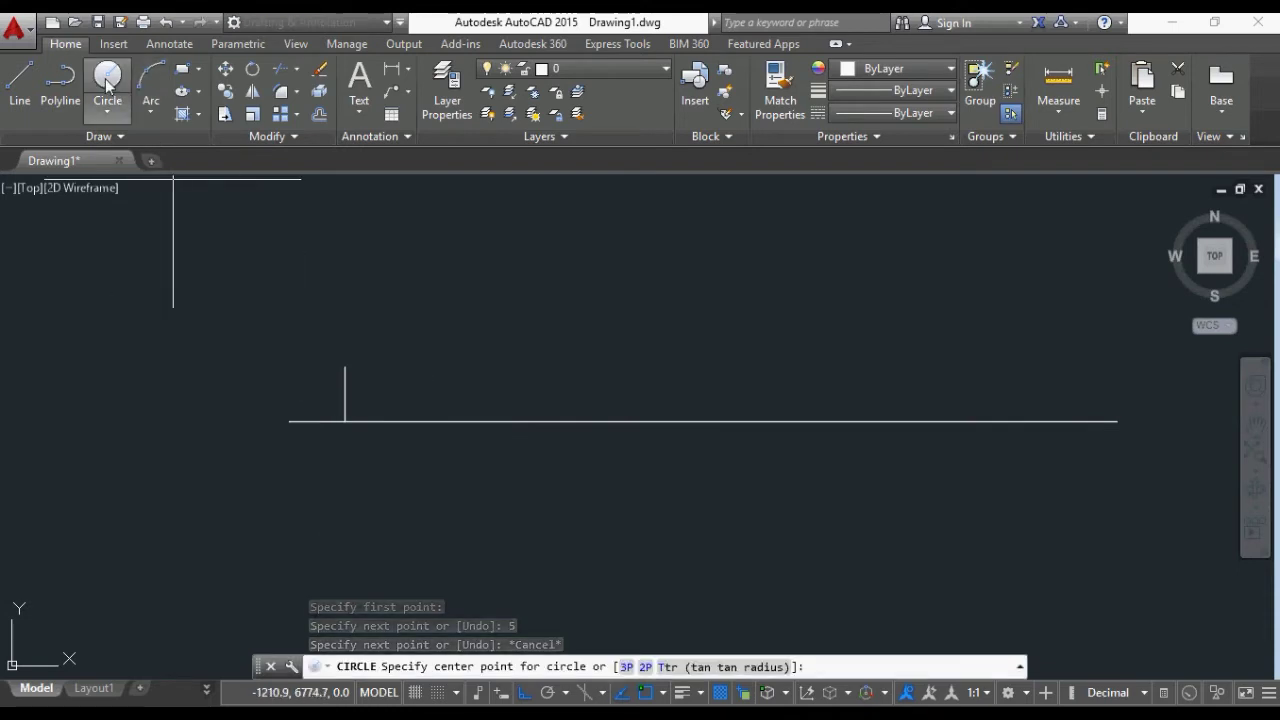
{"action": "left_click", "coordinate": [344, 366]}
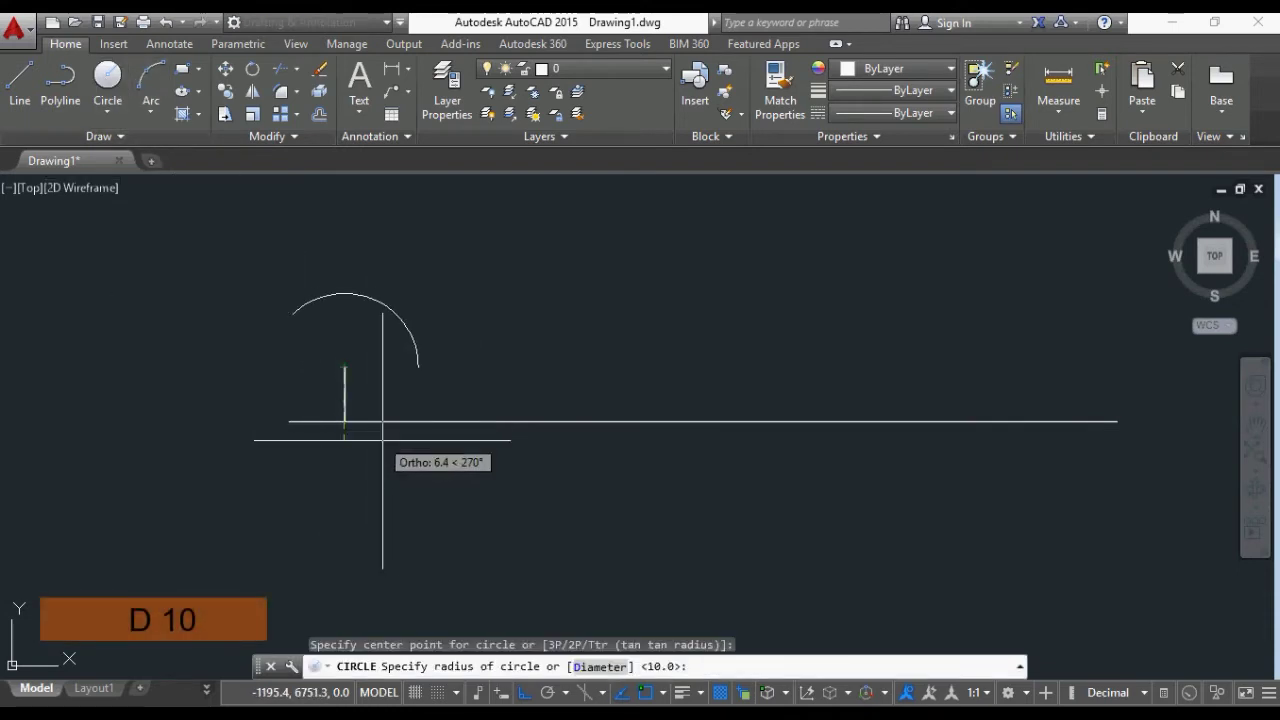
{"action": "type", "text": "10"}
{"action": "key", "text": "Return"}
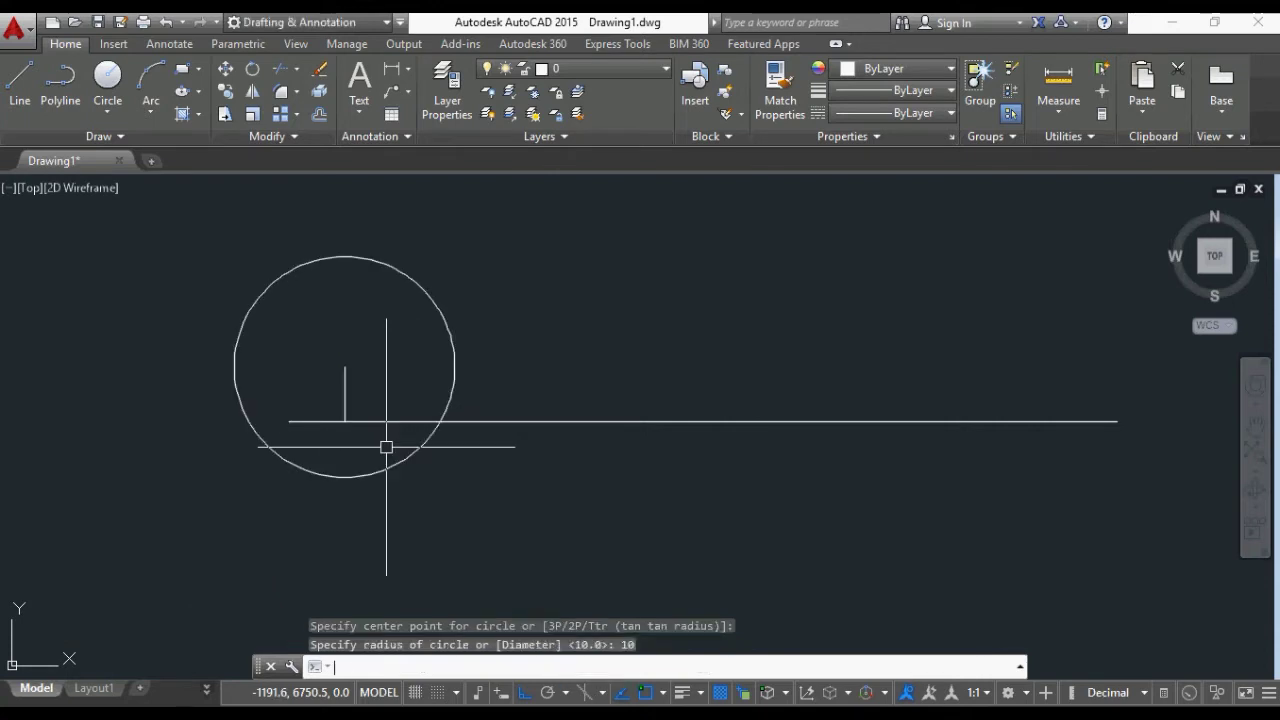
{"action": "key", "text": "Return"}
{"action": "left_click", "coordinate": [289, 421]}
{"action": "type", "text": "10"}
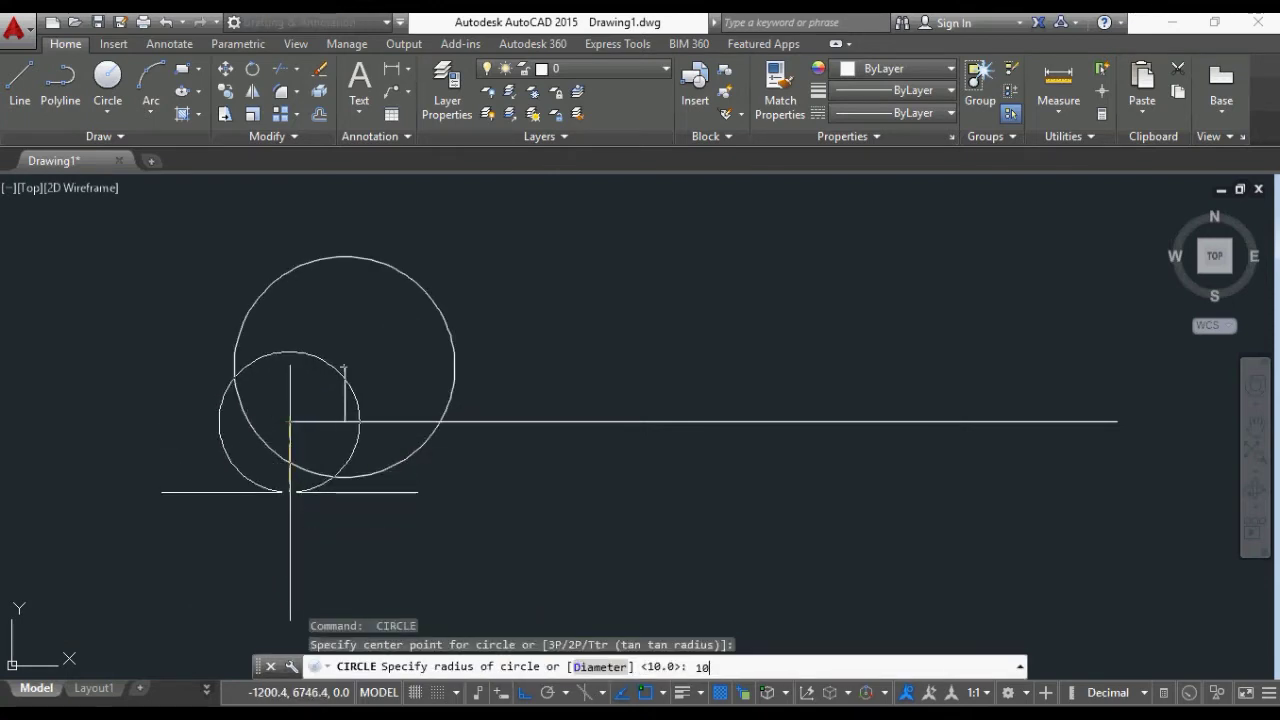
{"action": "key", "text": "Return"}
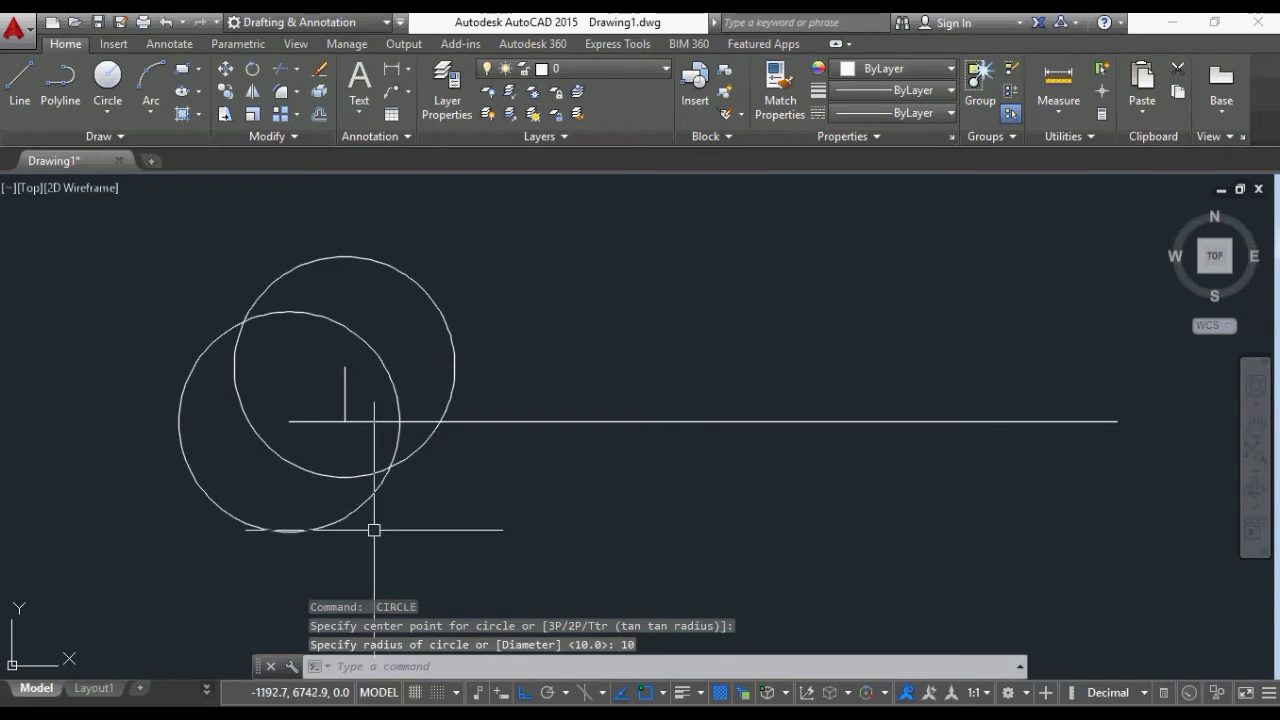
{"action": "key", "text": "Escape"}
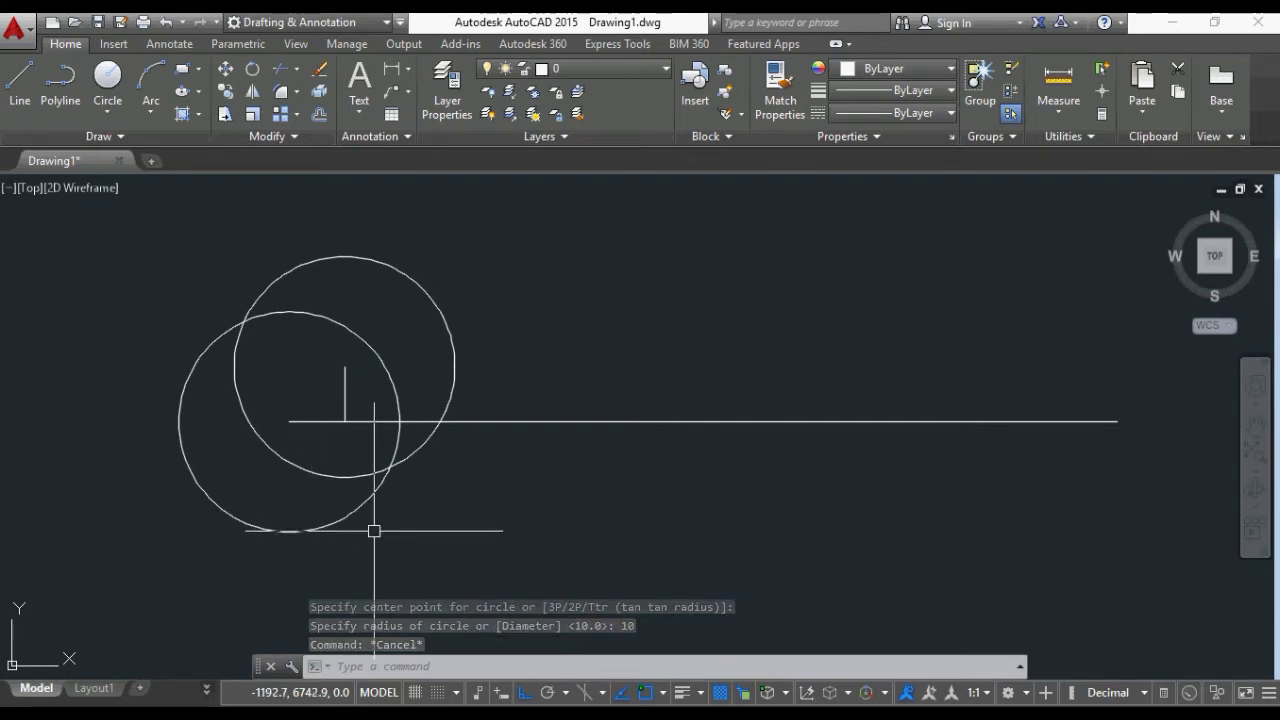
- Draw a zero-justified, scale-8 multiline diagonally through both circles
{"action": "type", "text": "ml"}
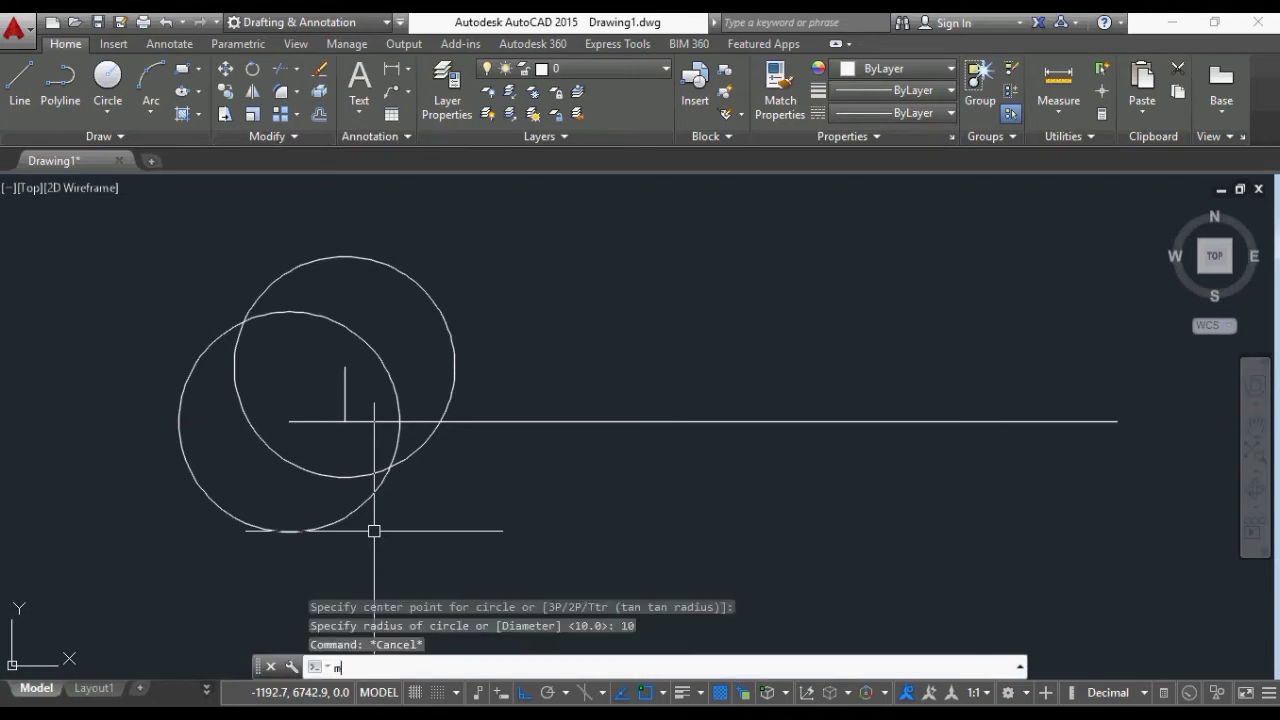
{"action": "key", "text": "Return"}
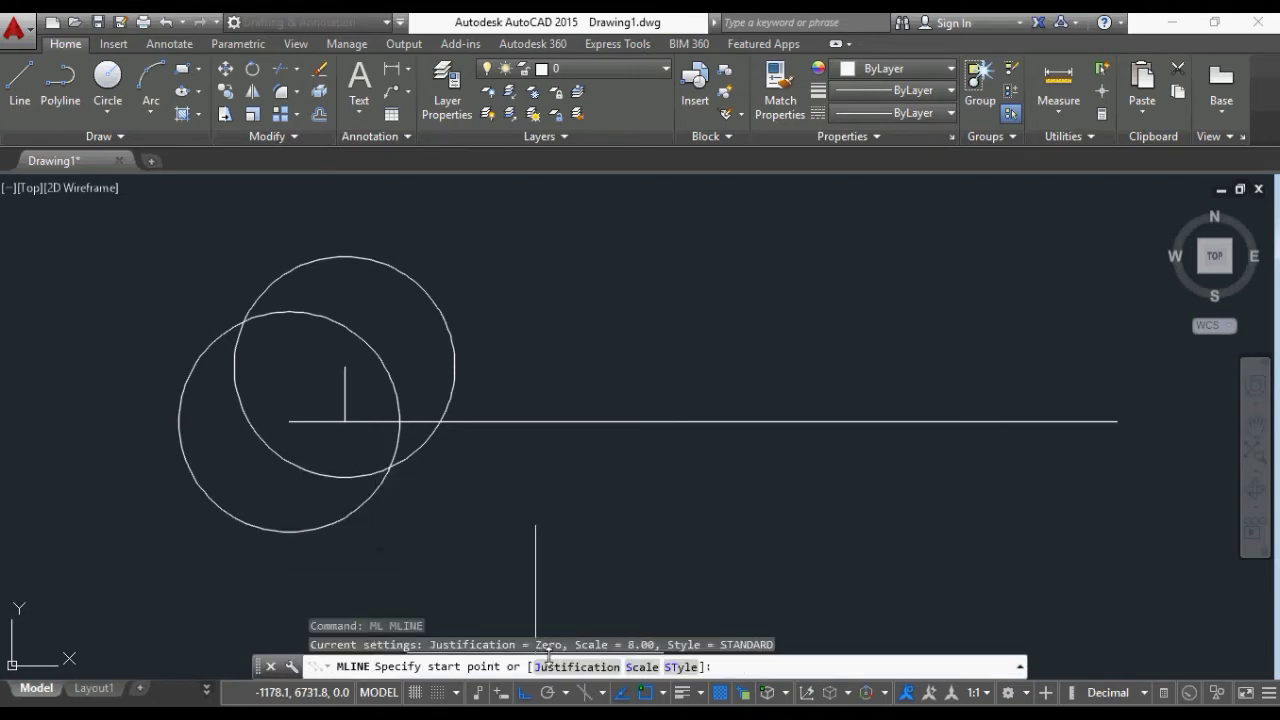
{"action": "left_click", "coordinate": [585, 668]}
{"action": "left_click", "coordinate": [597, 668]}
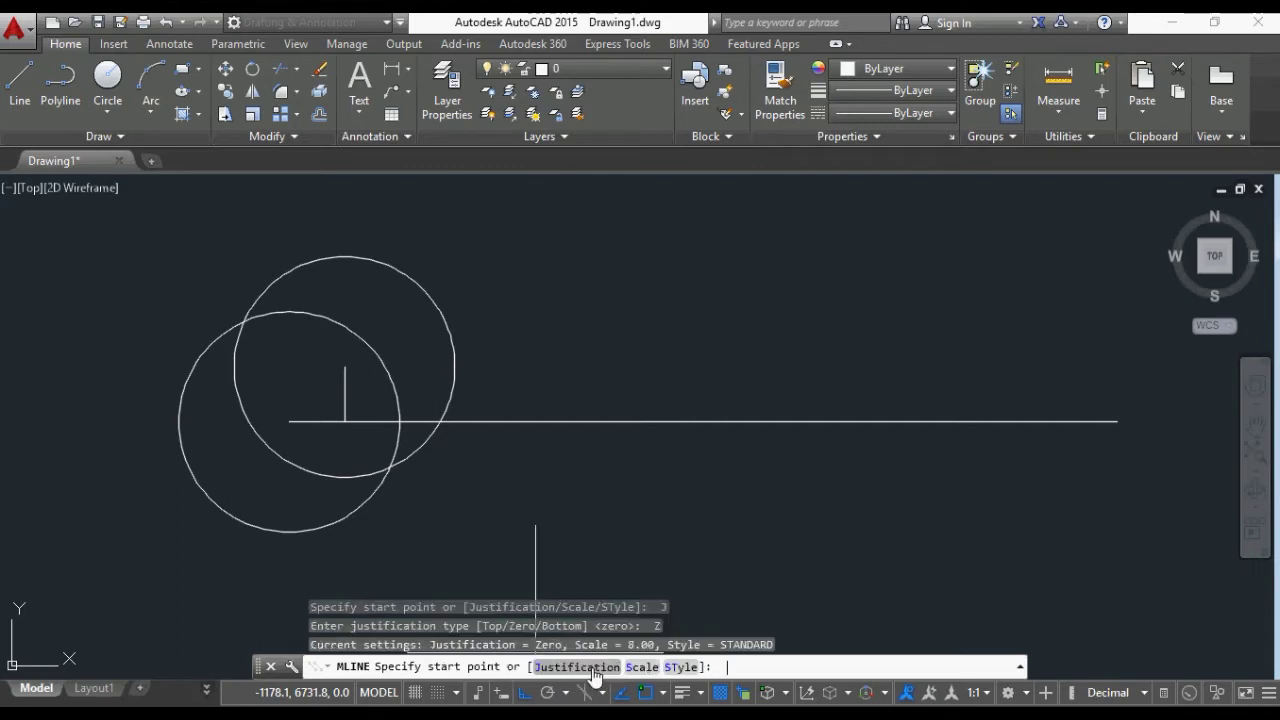
{"action": "left_click", "coordinate": [638, 666]}
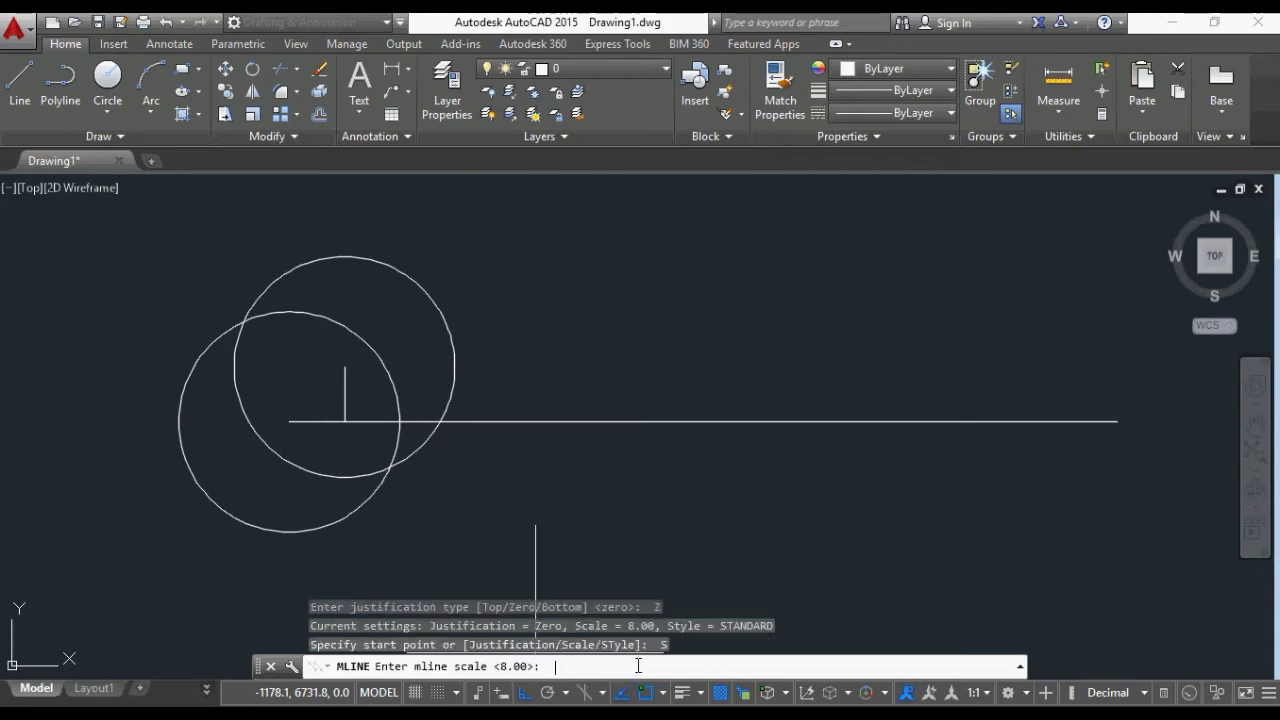
{"action": "type", "text": "8"}
{"action": "key", "text": "Return"}
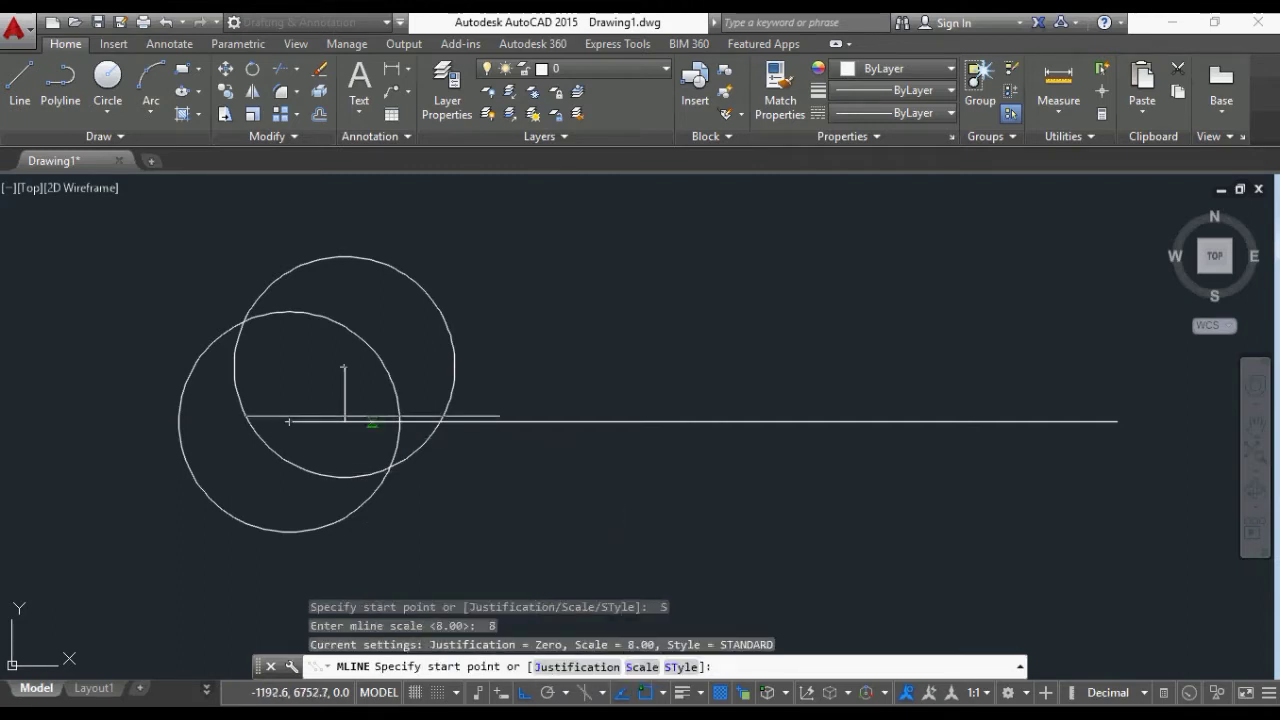
{"action": "left_click", "coordinate": [343, 367]}
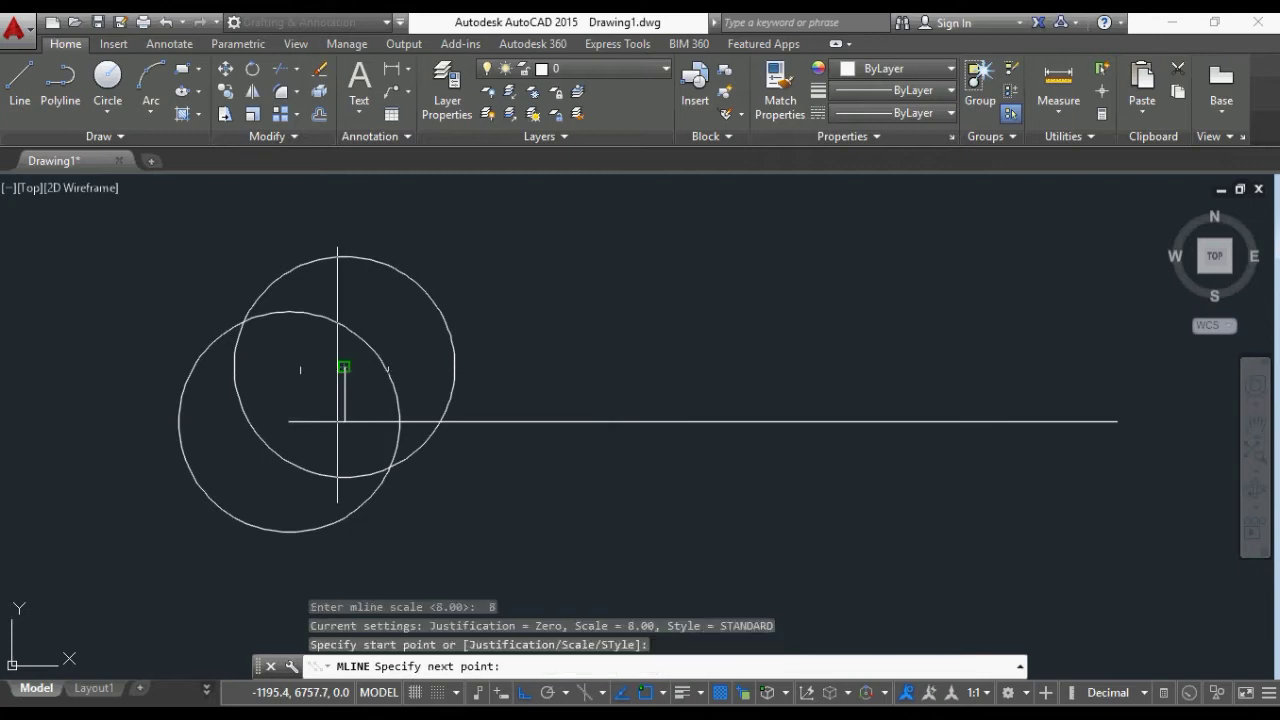
{"action": "right_click", "coordinate": [282, 430]}
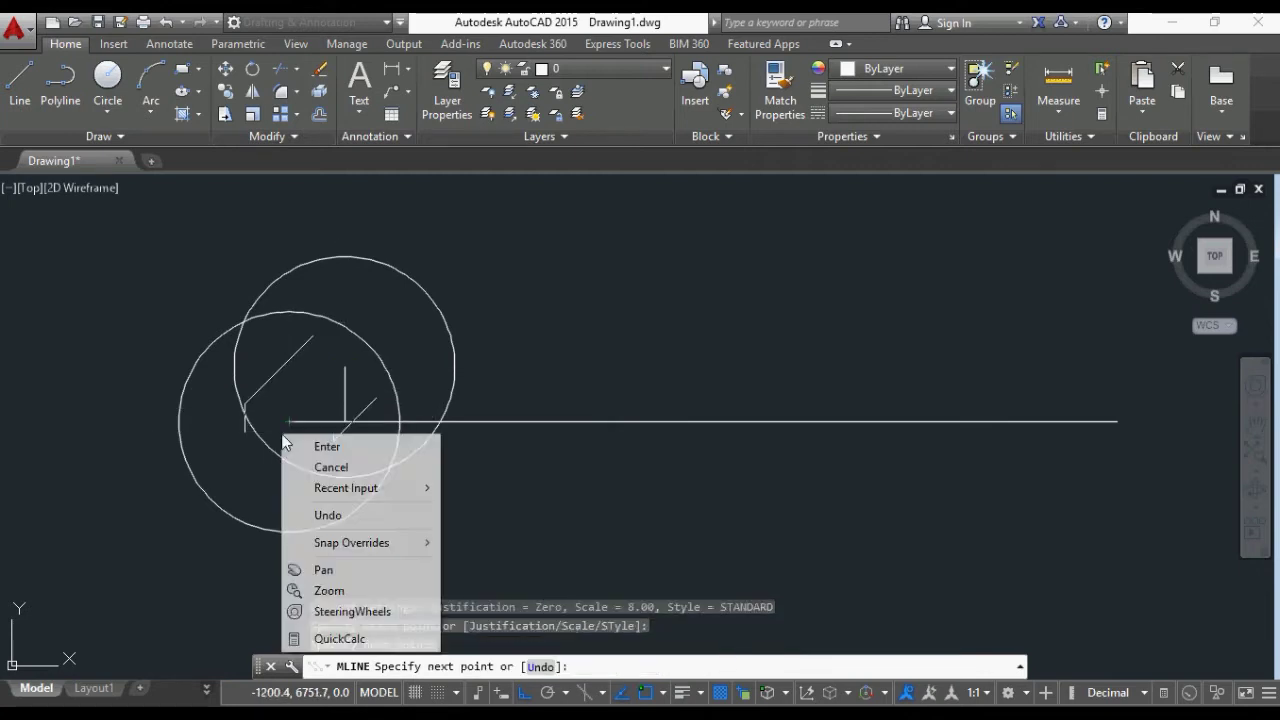
{"action": "left_click", "coordinate": [322, 443]}
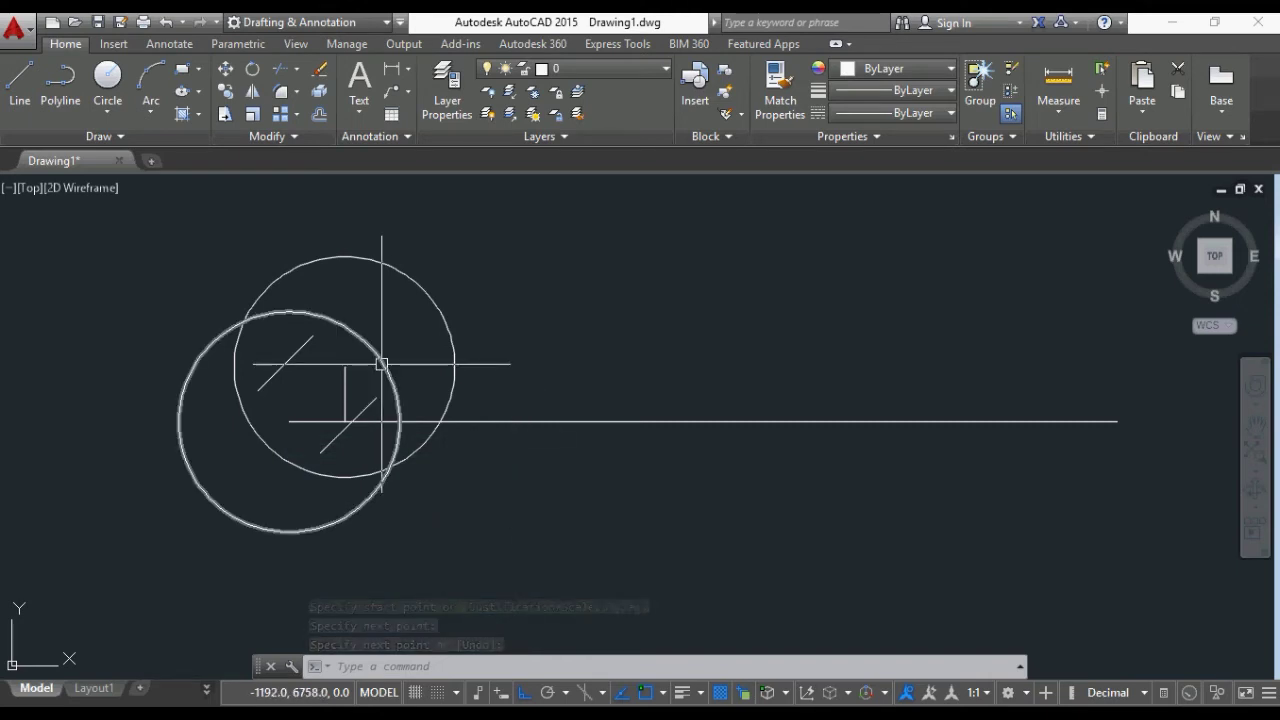
- Try extending the multiline ends to the circles, then cancel the extend
{"action": "type", "text": "exx"}
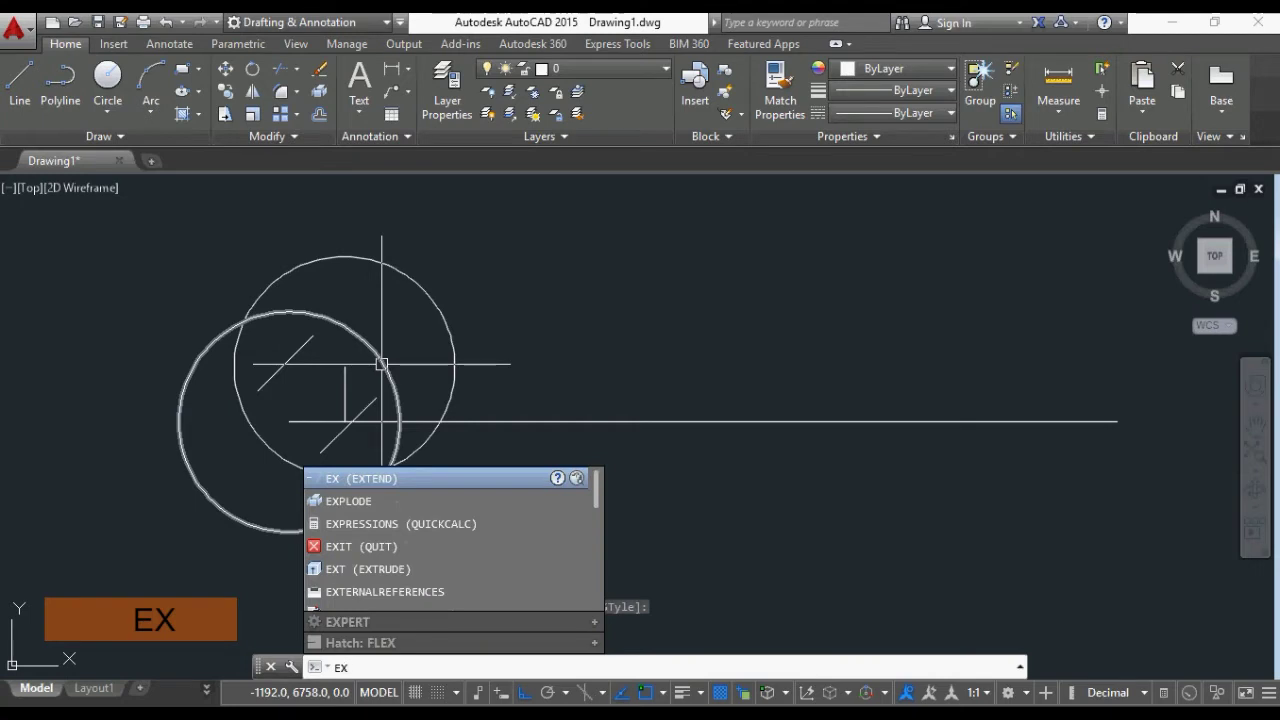
{"action": "key", "text": "Return"}
{"action": "key", "text": "Return"}
{"action": "left_click", "coordinate": [455, 345]}
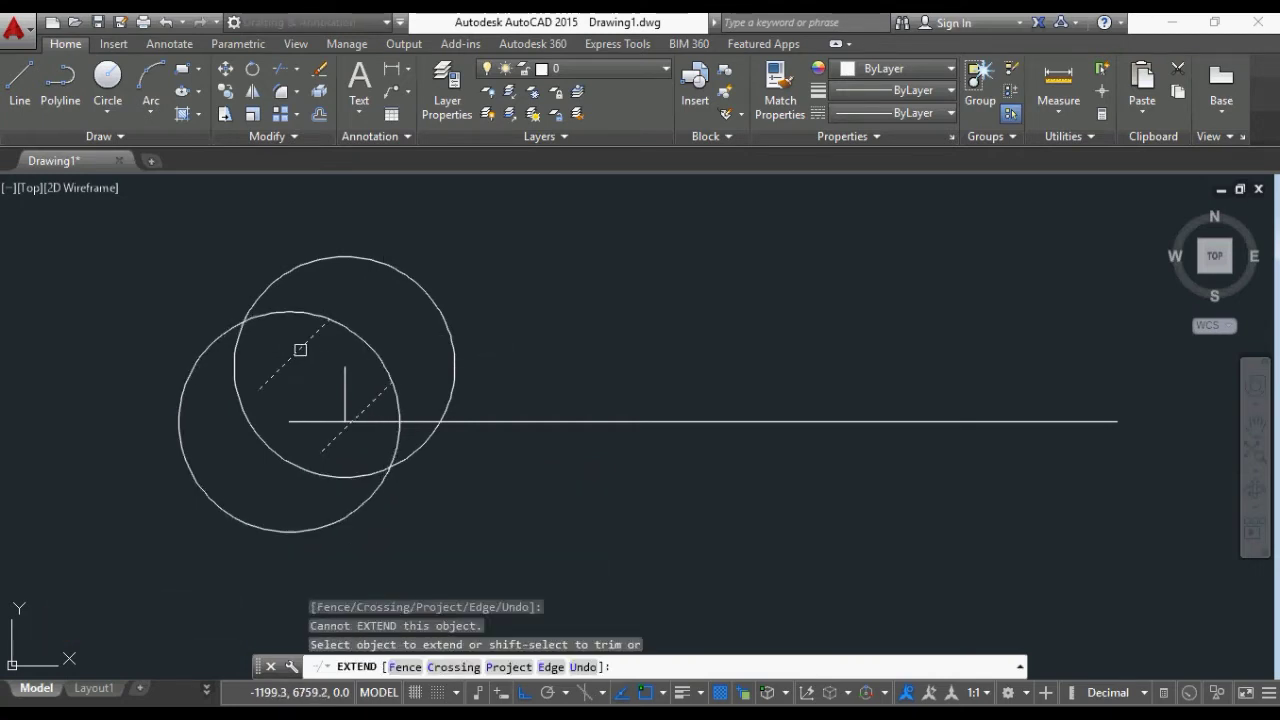
{"action": "left_click", "coordinate": [300, 349]}
{"action": "left_click", "coordinate": [277, 366]}
{"action": "key", "text": "Escape"}
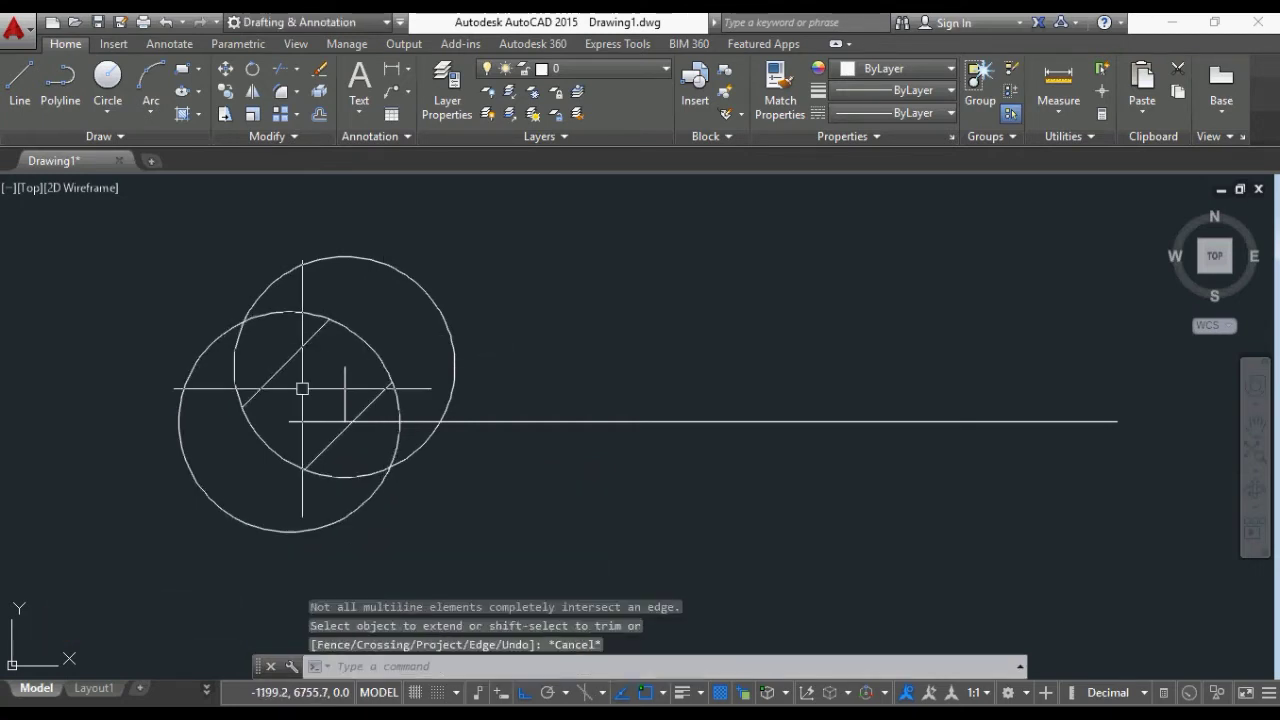
- Trim the circle arcs lying between the two diagonal strokes
{"action": "left_click", "coordinate": [298, 72]}
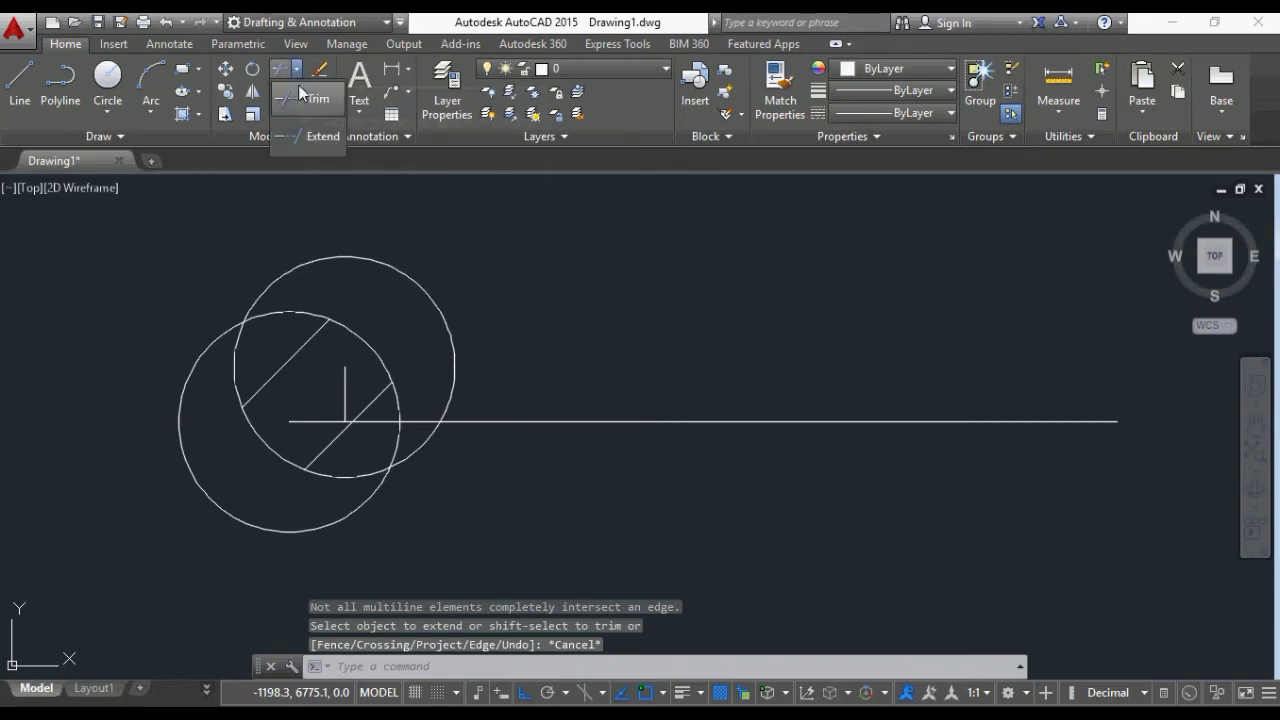
{"action": "left_click", "coordinate": [302, 99]}
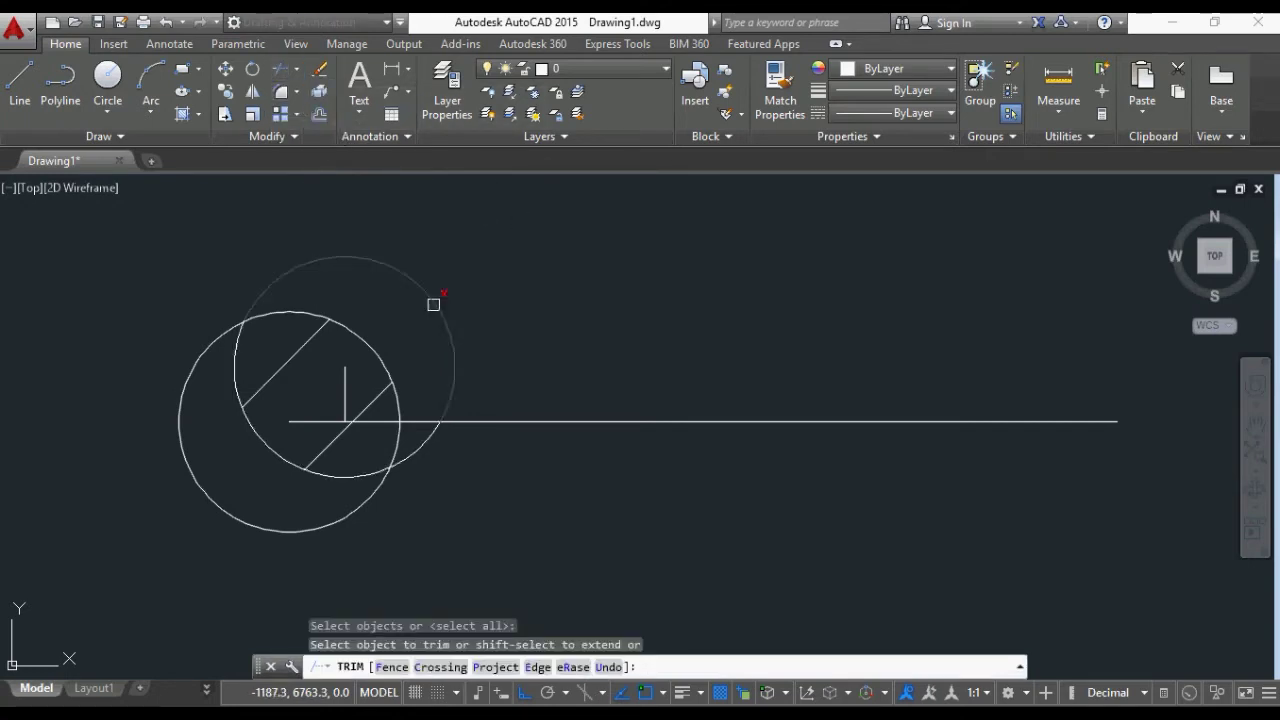
{"action": "left_click", "coordinate": [307, 345]}
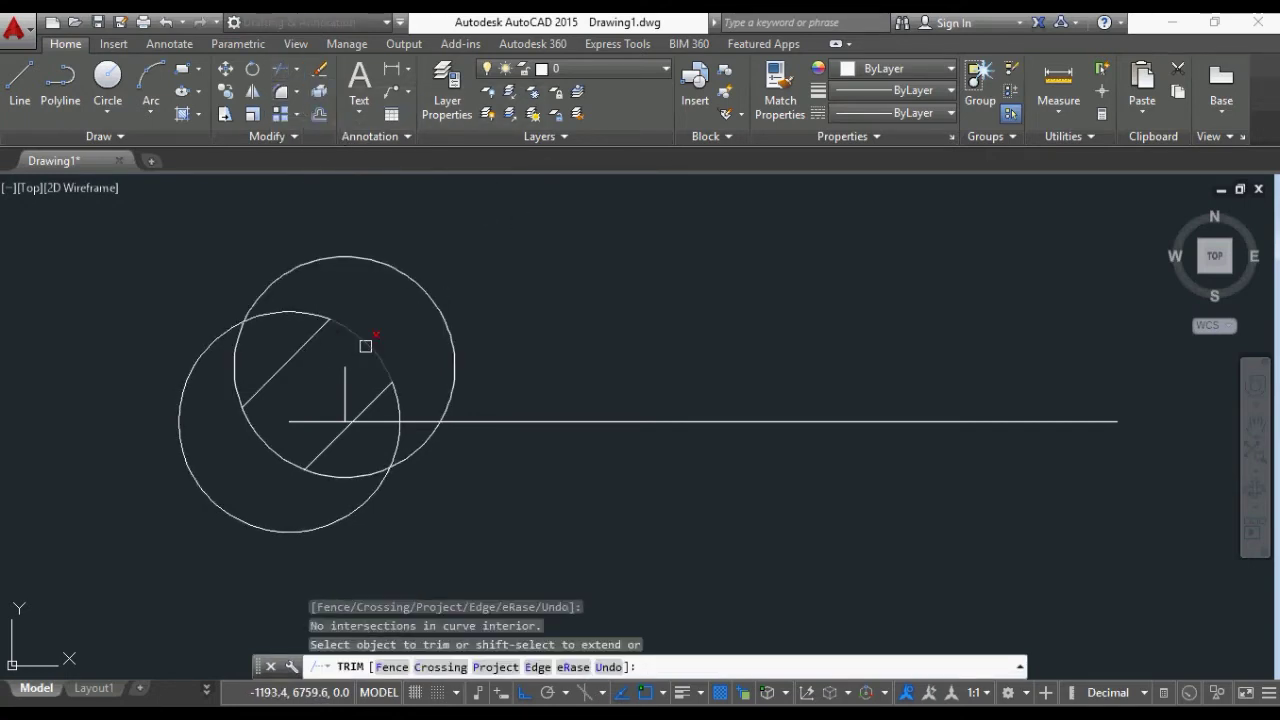
{"action": "left_click", "coordinate": [266, 443]}
{"action": "left_click", "coordinate": [279, 374]}
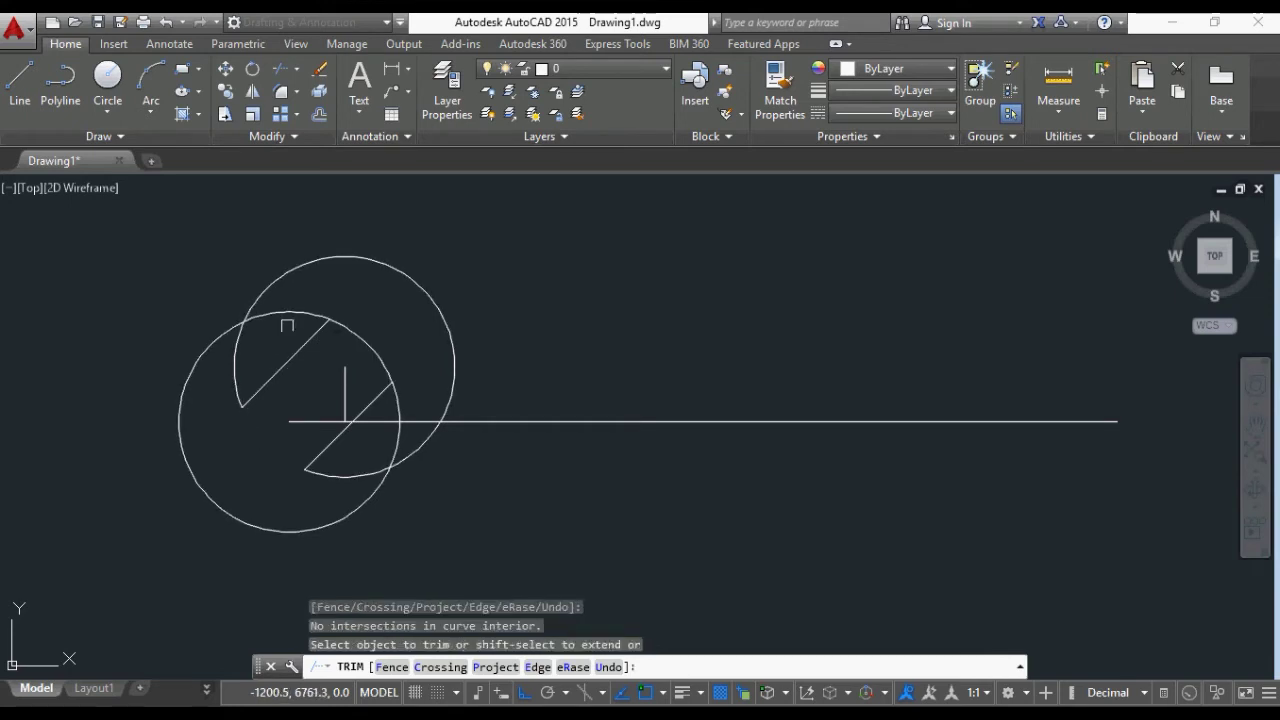
{"action": "left_click", "coordinate": [290, 315]}
{"action": "right_click", "coordinate": [474, 261]}
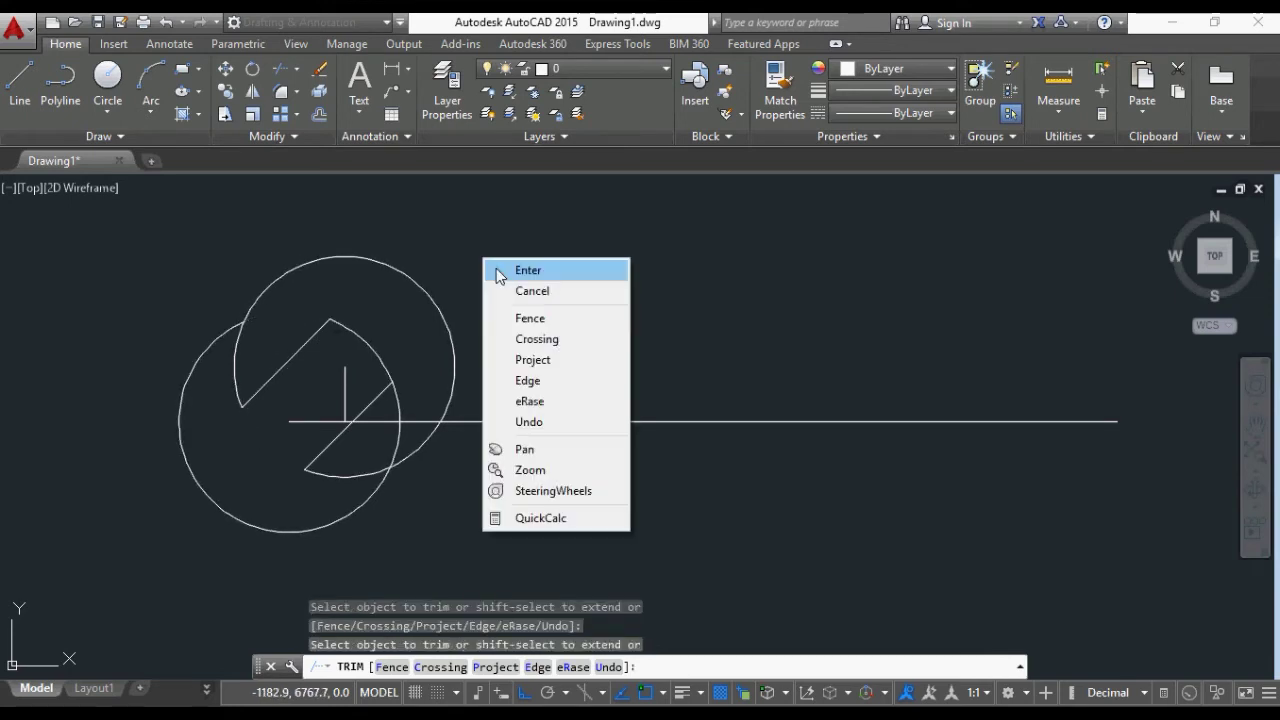
{"action": "left_click", "coordinate": [500, 271]}
- Select the left circle and the short horizontal and vertical guide lines
{"action": "left_click", "coordinate": [189, 367]}
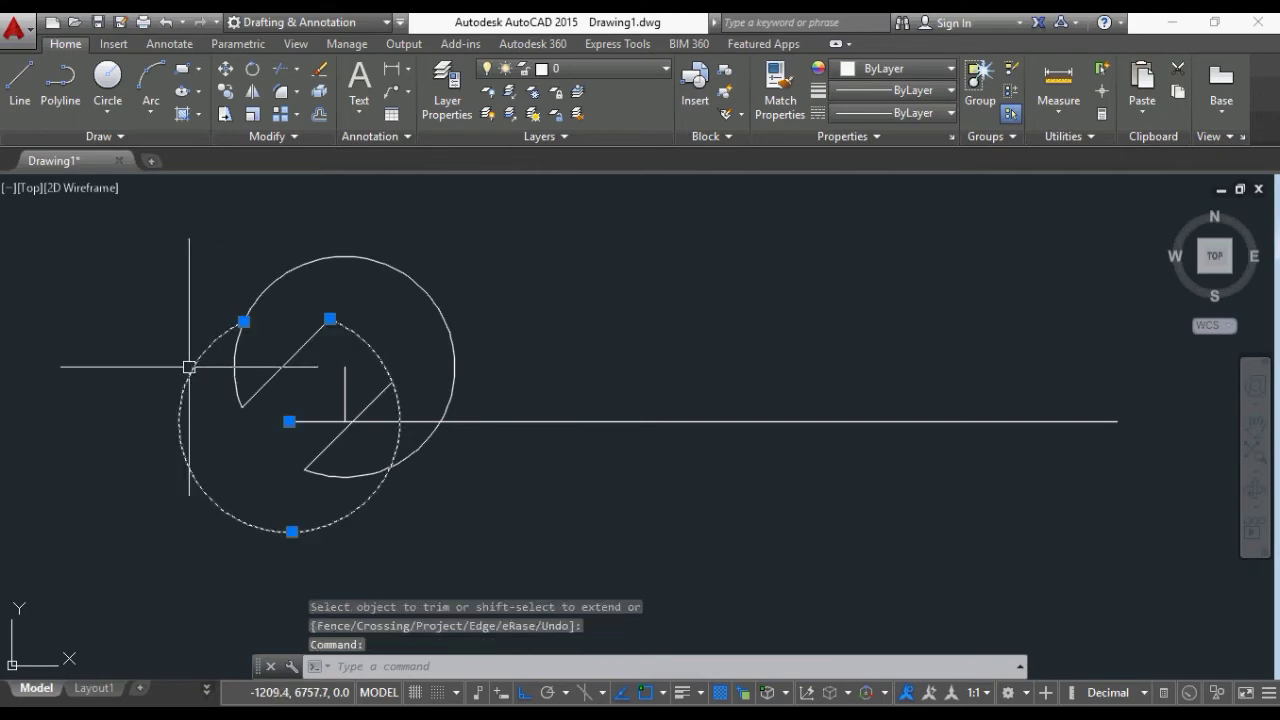
{"action": "left_click", "coordinate": [320, 421]}
{"action": "left_click", "coordinate": [346, 384]}
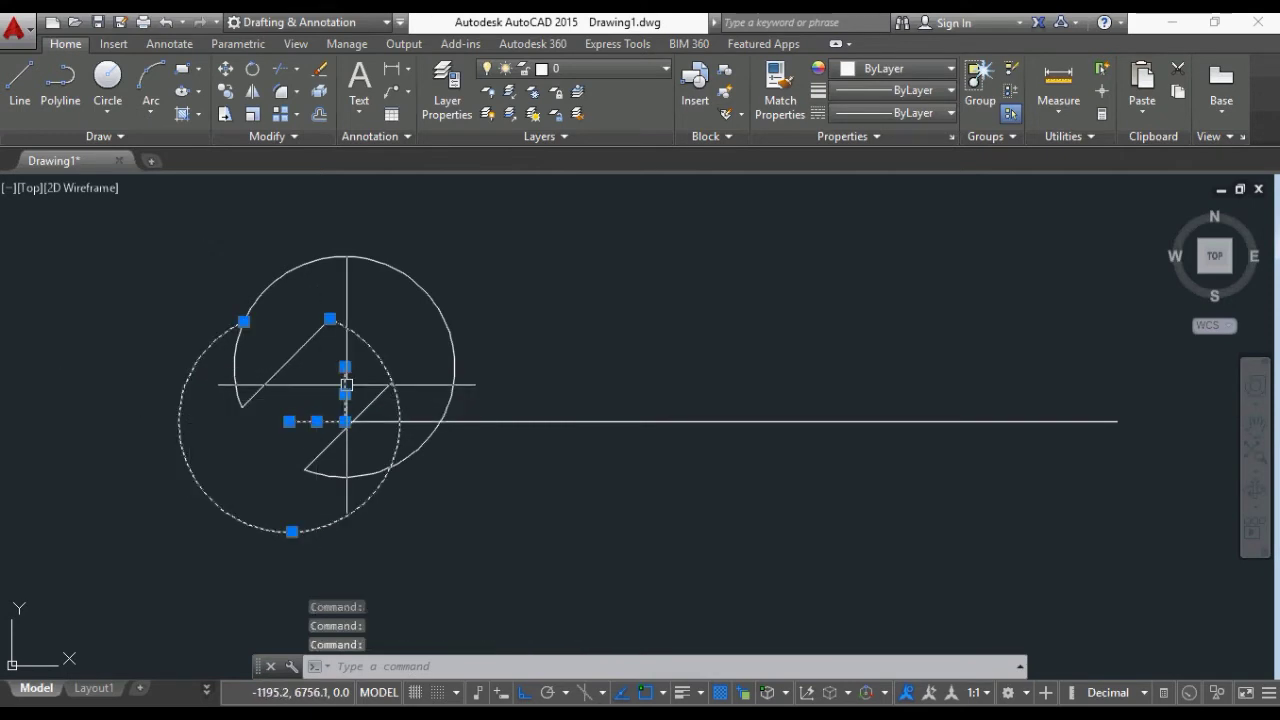
- Erase the selected circle and guide lines, then undo the erase
{"action": "right_click", "coordinate": [496, 278]}
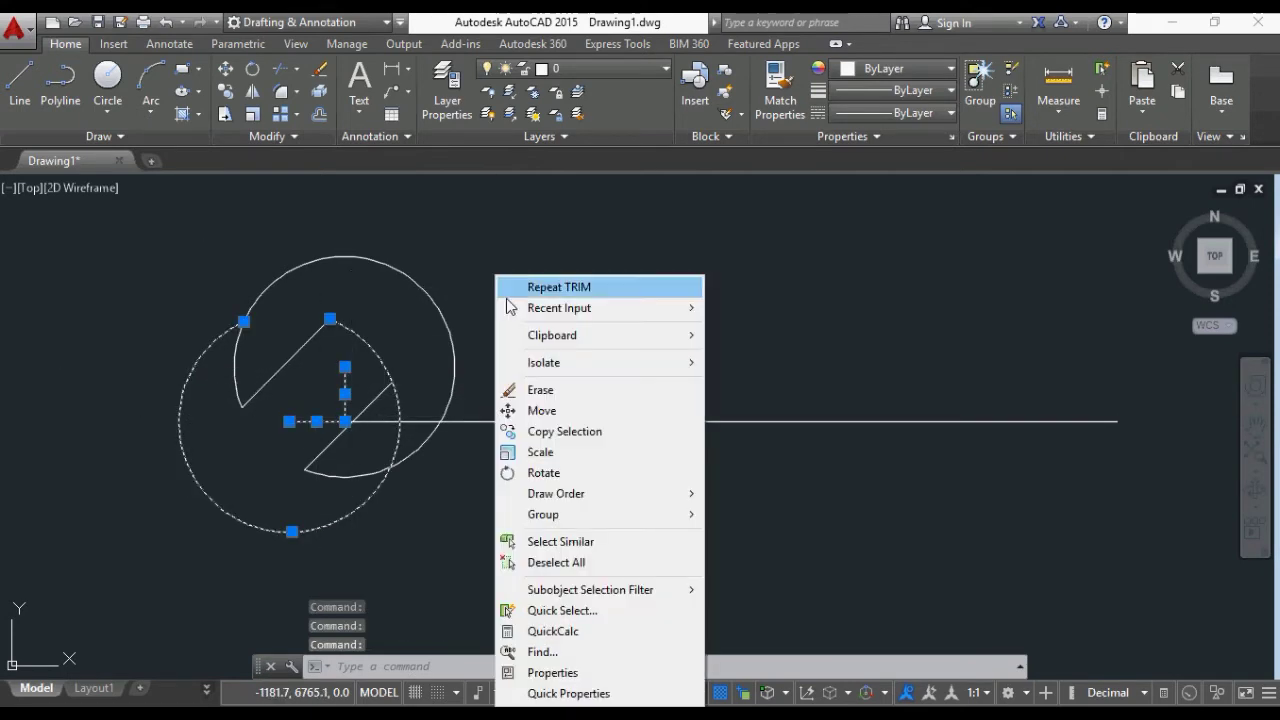
{"action": "left_click", "coordinate": [550, 393]}
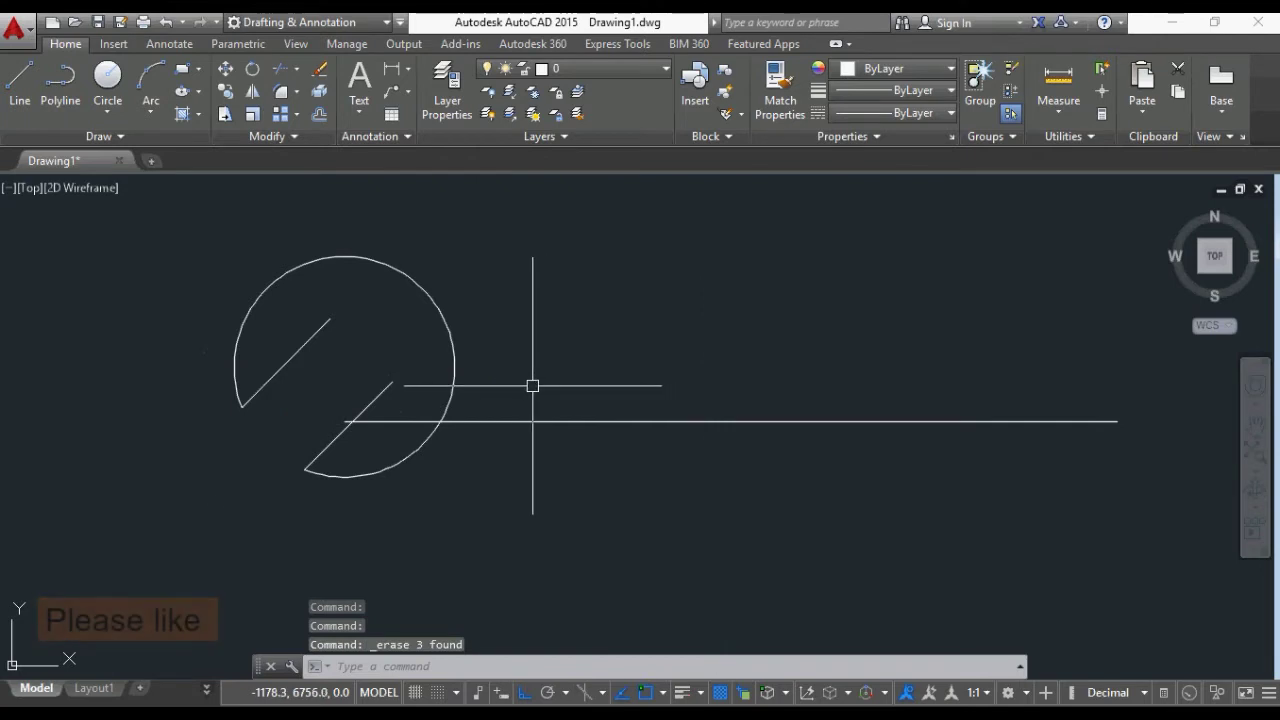
{"action": "key", "text": "ctrl+z"}
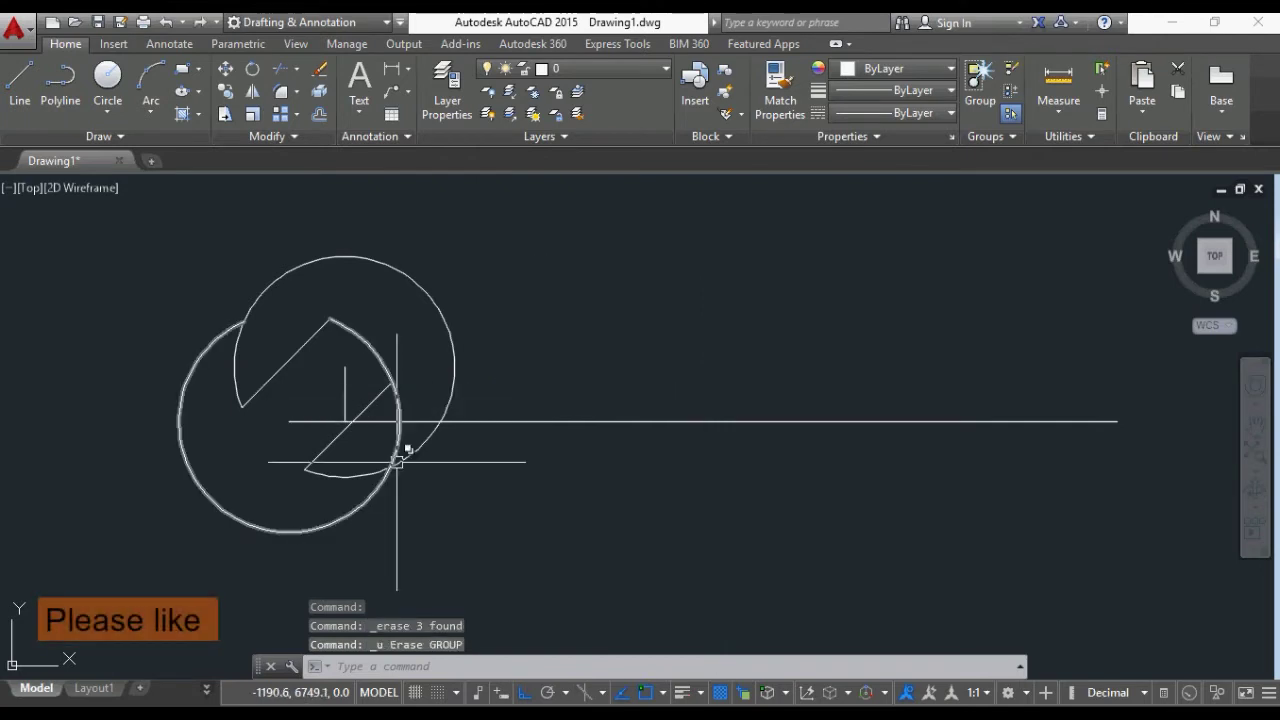
- Trim another overlapping piece from the jaw outline using all objects as edges
{"action": "left_click", "coordinate": [296, 68]}
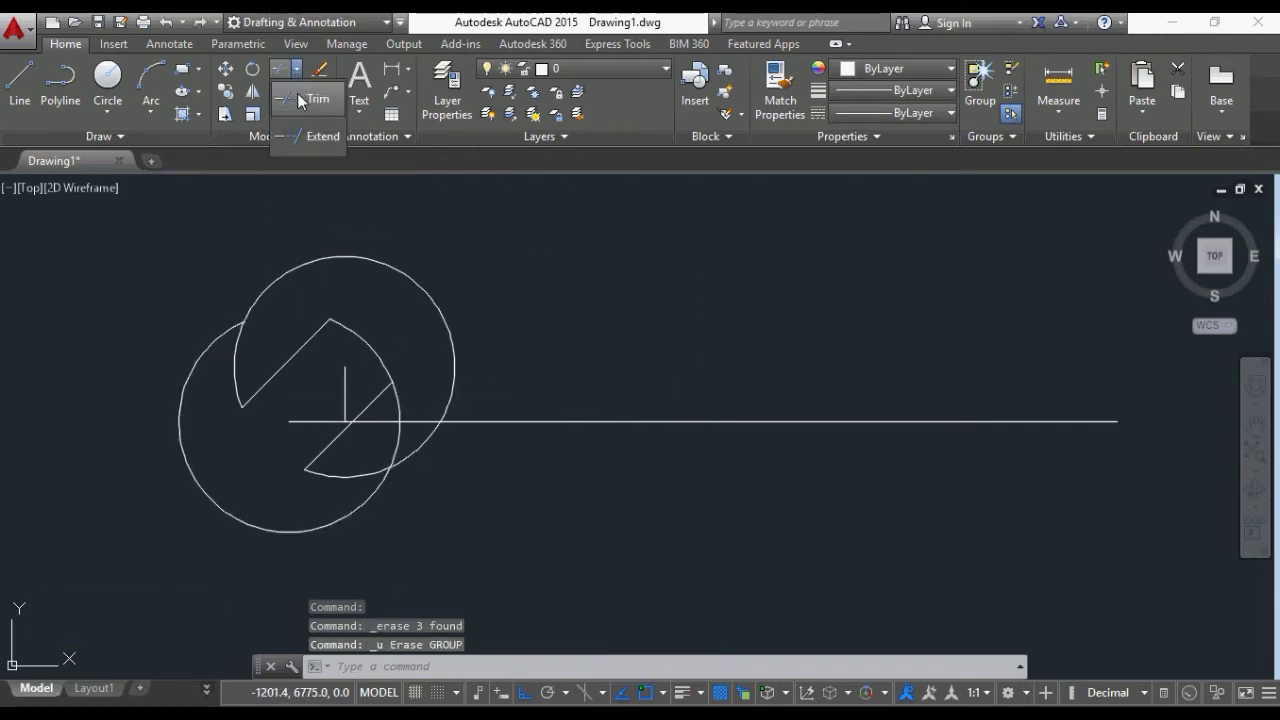
{"action": "left_click", "coordinate": [300, 84]}
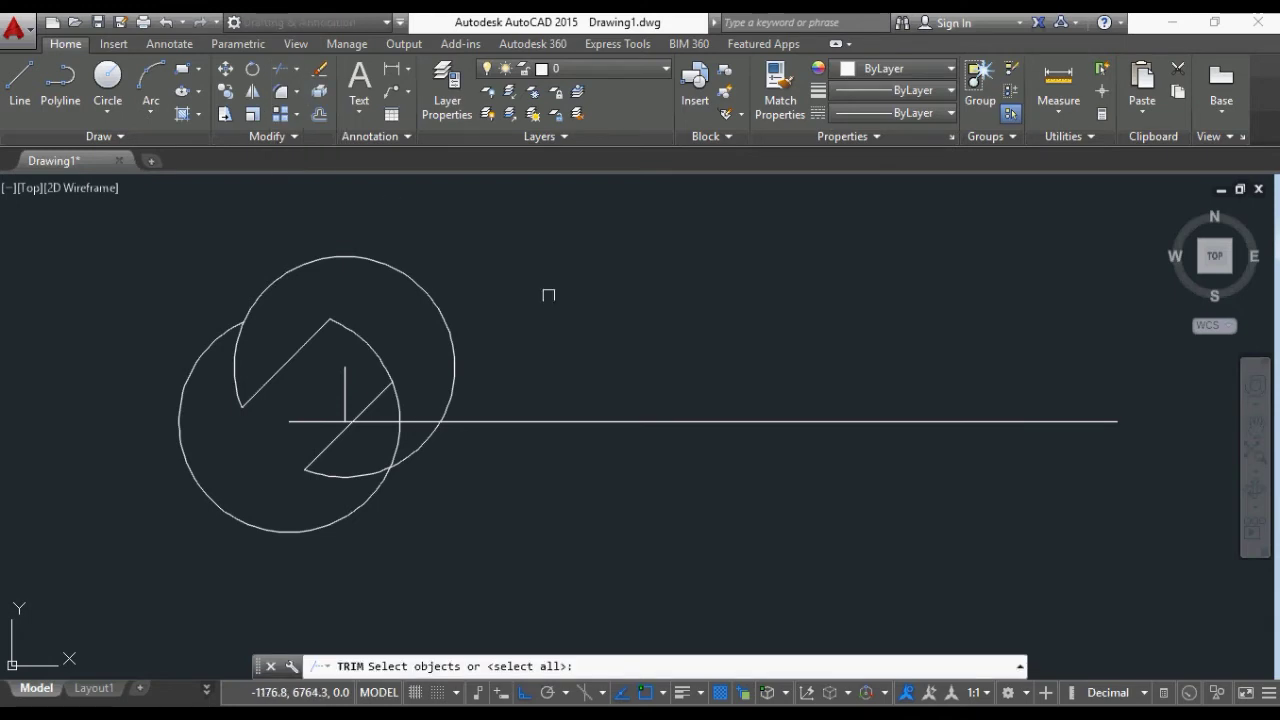
{"action": "key", "text": "Return"}
{"action": "left_click", "coordinate": [394, 400]}
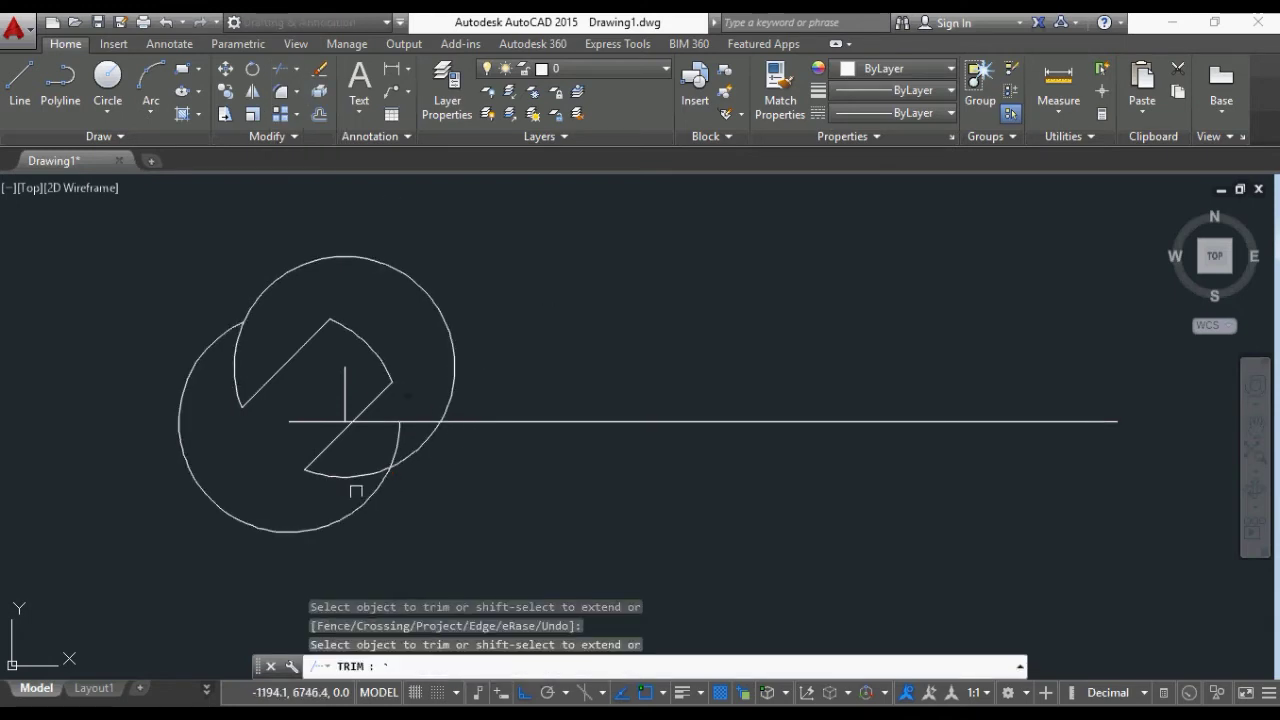
- Erase the leftover left-circle arc and short guide lines
{"action": "key", "text": "Escape"}
{"action": "key", "text": "ctrl+z"}
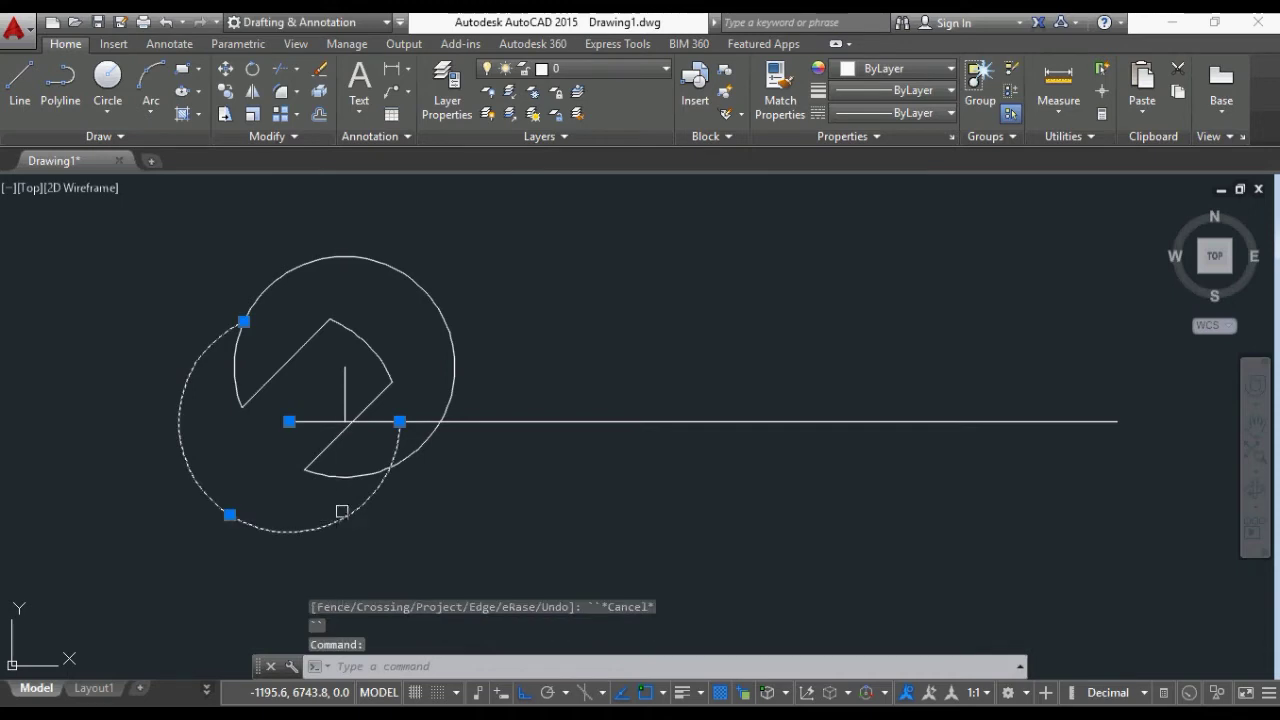
{"action": "key", "text": "ctrl+z"}
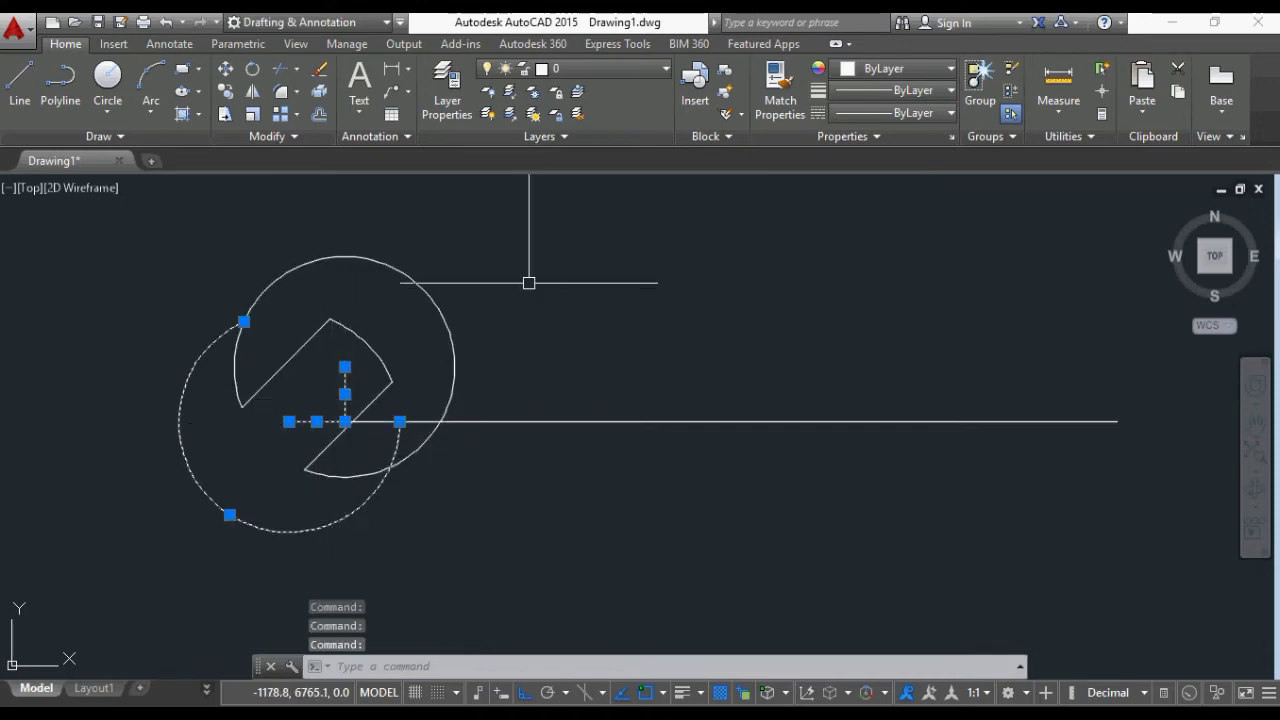
{"action": "right_click", "coordinate": [529, 283]}
{"action": "left_click", "coordinate": [578, 392]}
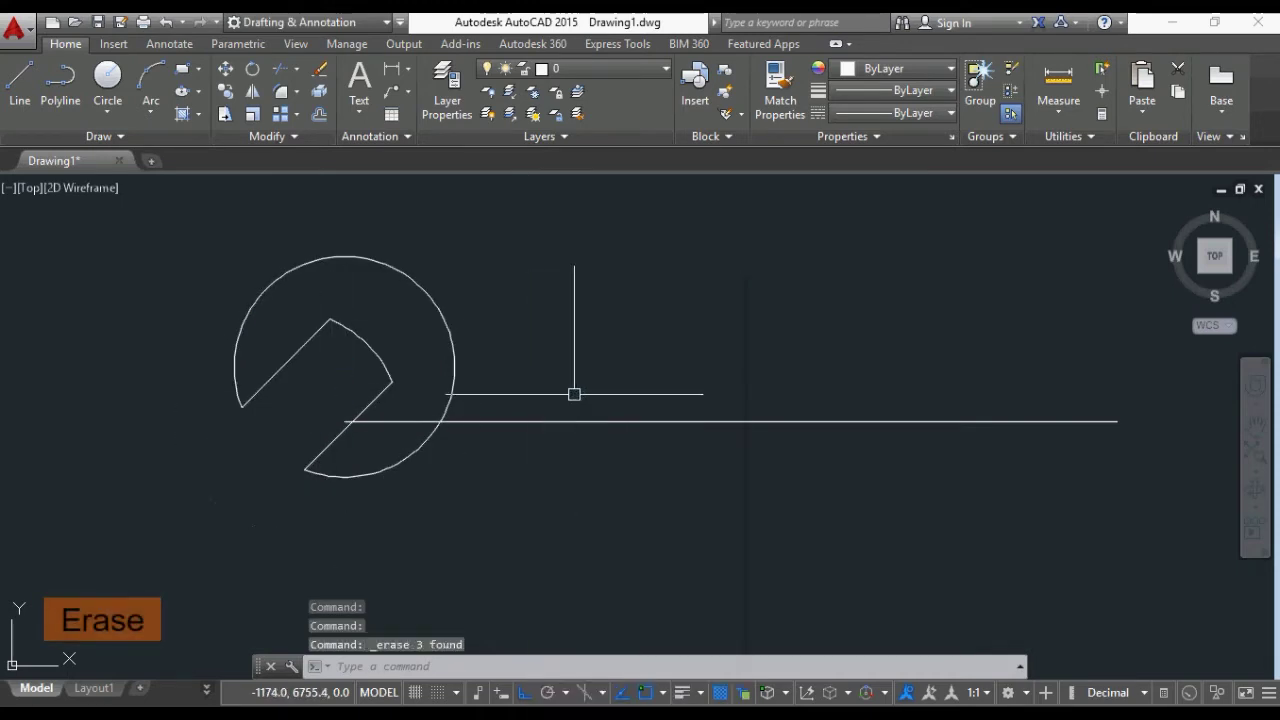
{"action": "key", "text": "Escape"}
{"action": "scroll", "coordinate": [330, 405], "scroll_direction": "down", "scroll_amount": 4}
{"action": "scroll", "coordinate": [433, 431], "scroll_direction": "up", "scroll_amount": 2}
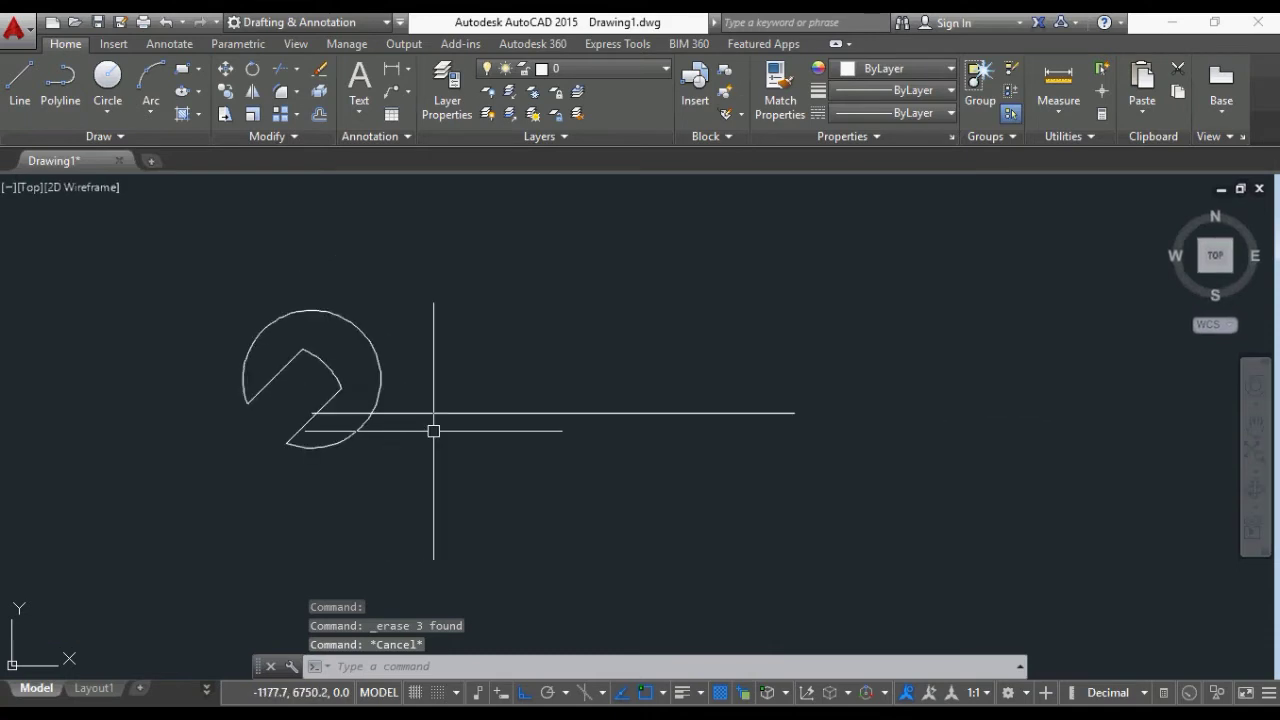
{"action": "key", "text": "Escape"}
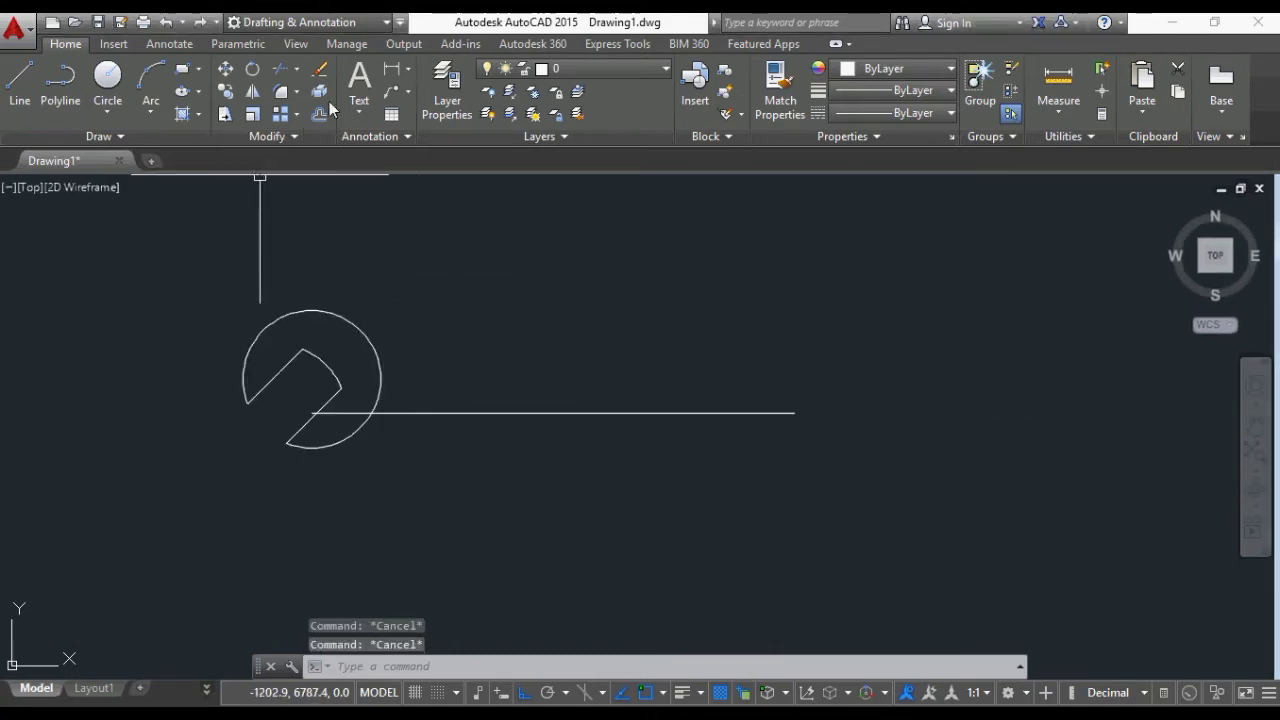
- Move the long horizontal line up so its left end meets the jaw head
{"action": "left_click", "coordinate": [600, 413]}
{"action": "left_click", "coordinate": [553, 481]}
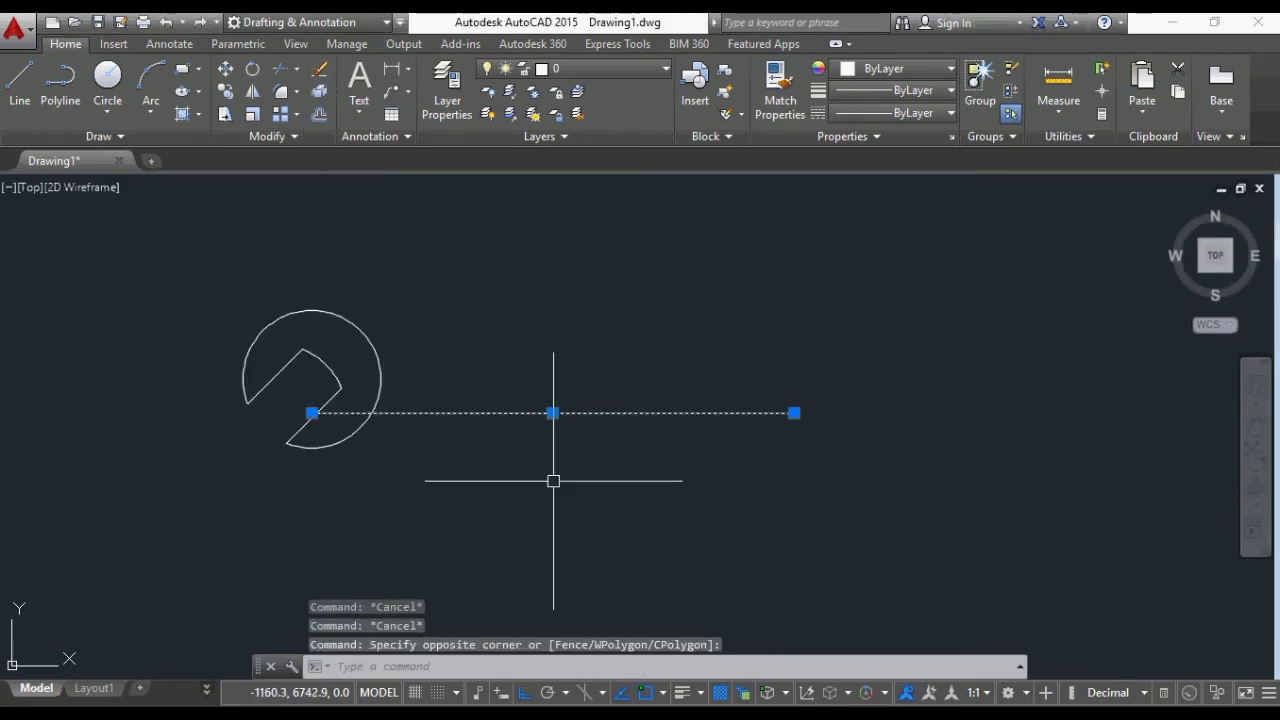
{"action": "type", "text": "m"}
{"action": "key", "text": "Return"}
{"action": "left_click", "coordinate": [312, 413]}
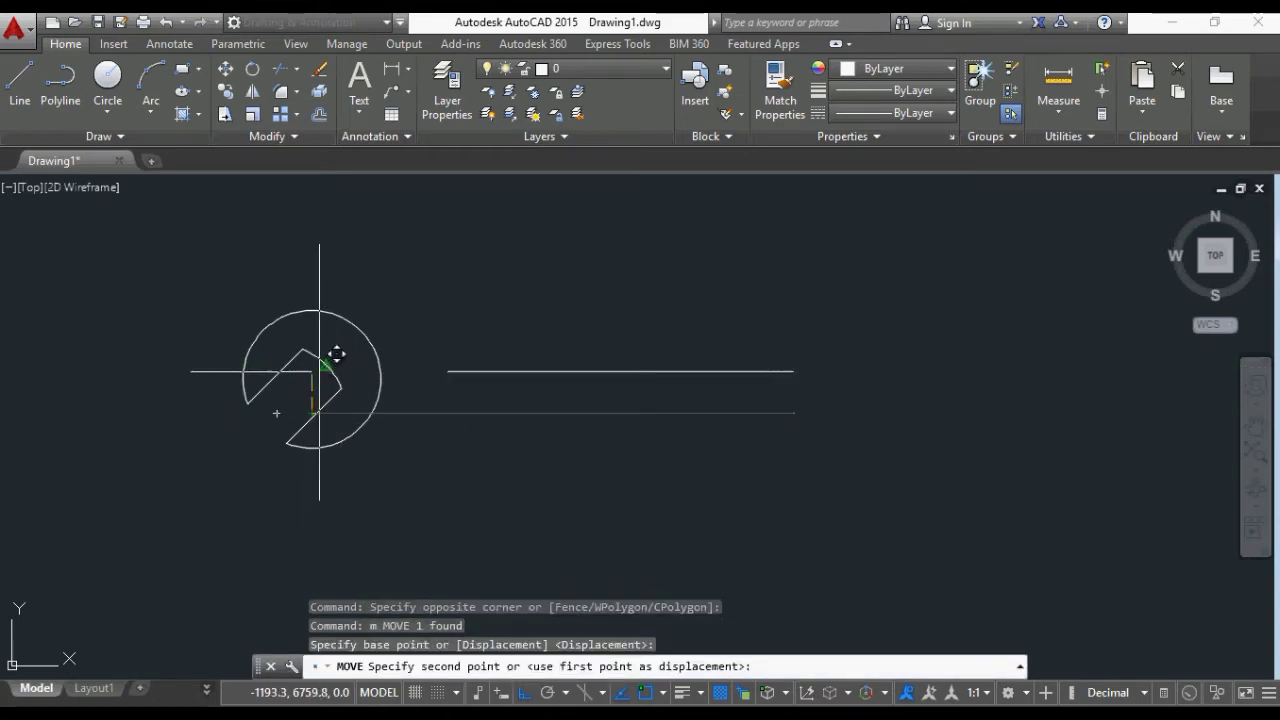
{"action": "left_click", "coordinate": [338, 352]}
{"action": "key", "text": "Escape"}
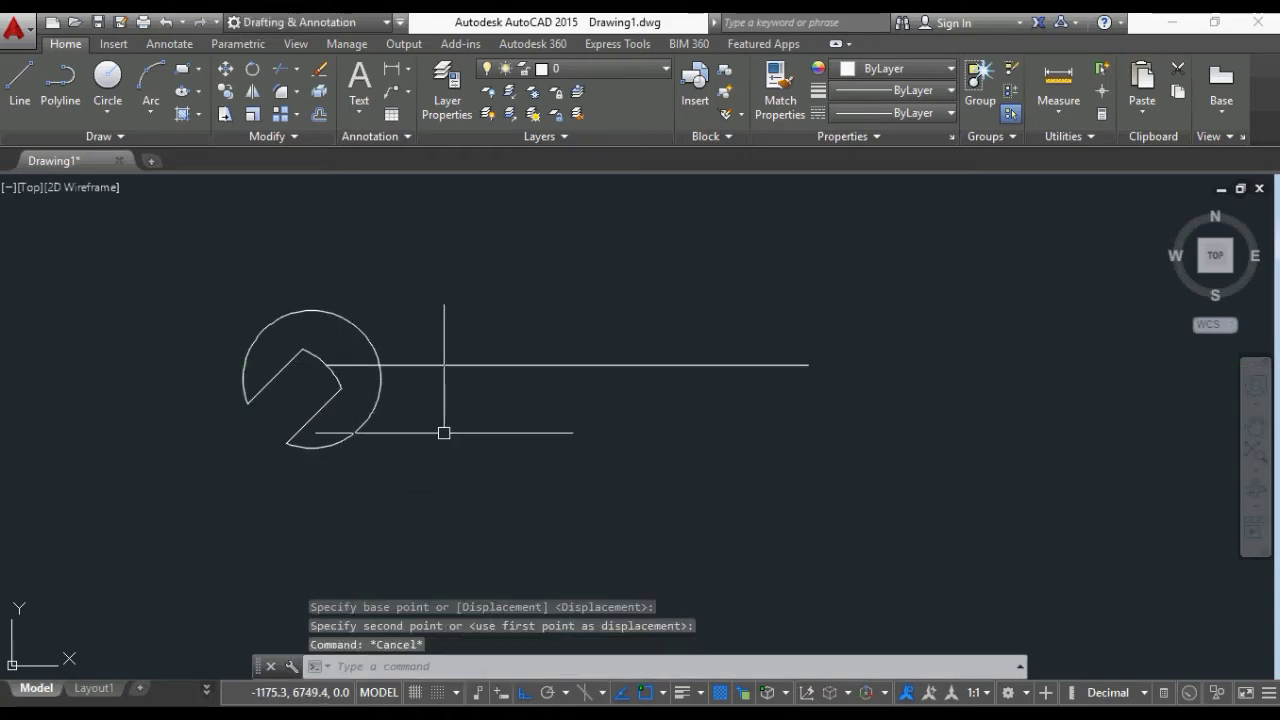
{"action": "left_click", "coordinate": [190, 278]}
- Select the jaw head and try a rectangular array, then undo it
{"action": "left_click", "coordinate": [442, 486]}
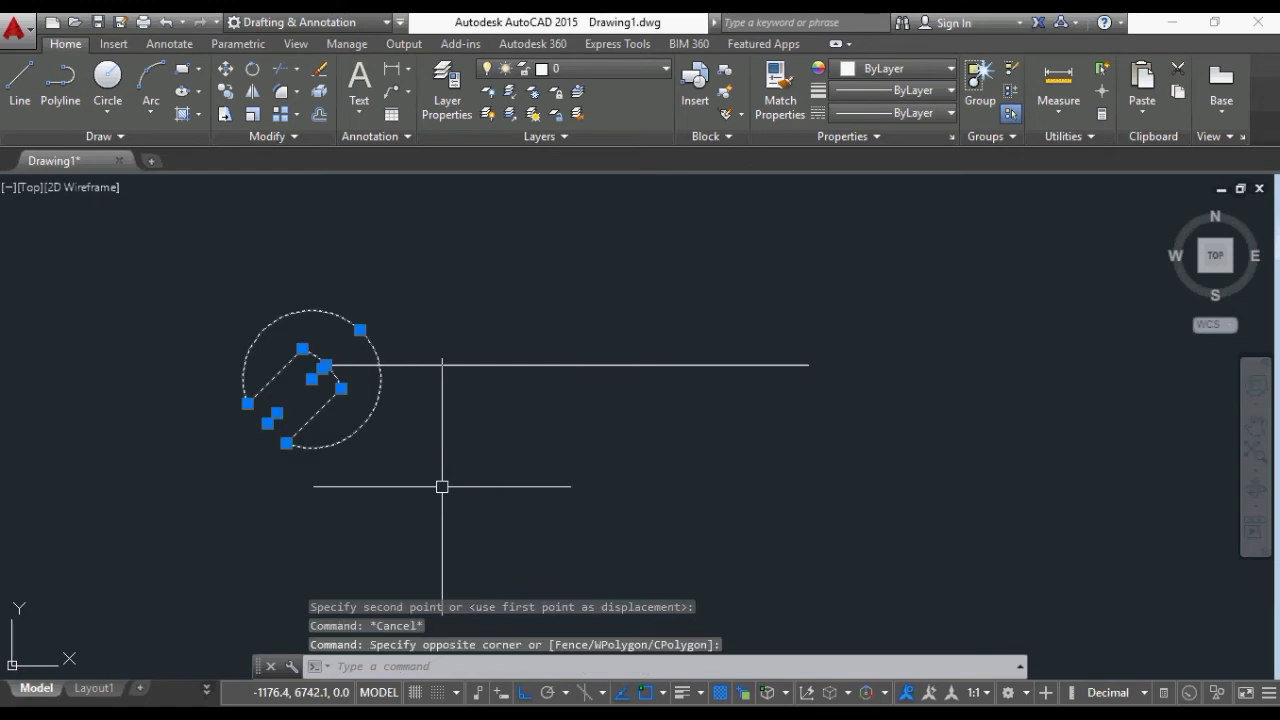
{"action": "left_click", "coordinate": [281, 113]}
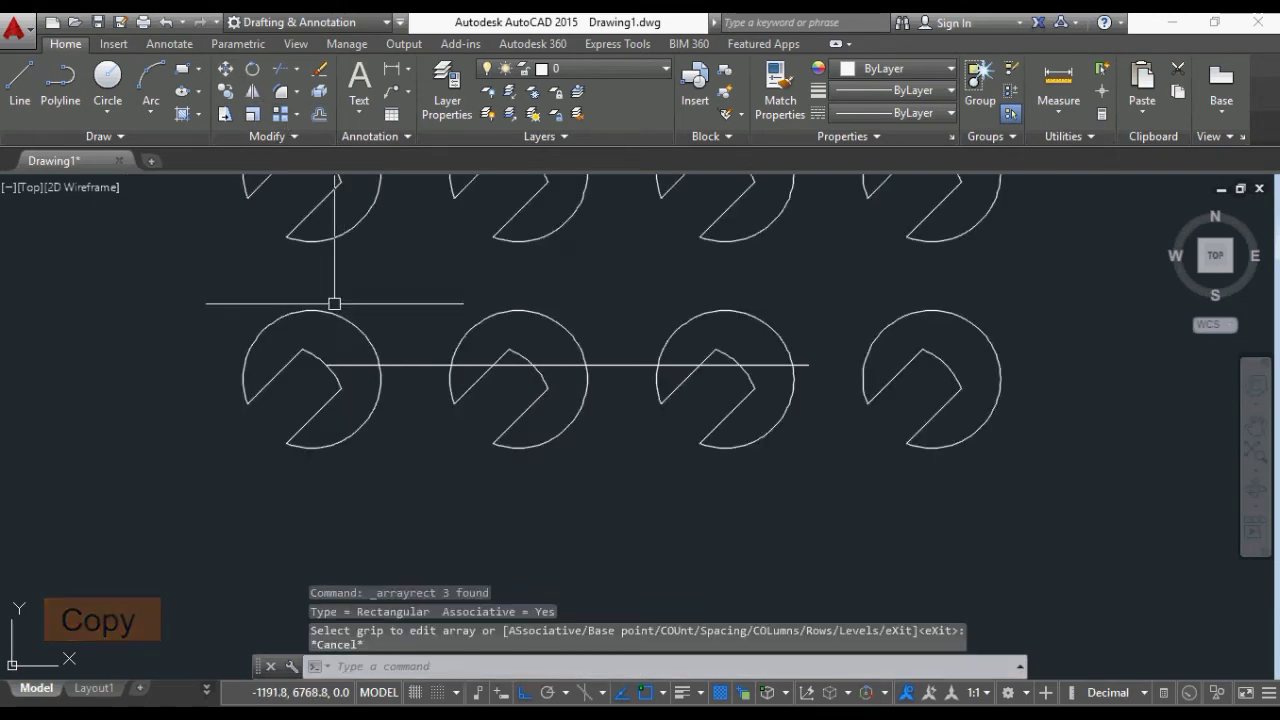
{"action": "key", "text": "ctrl+z"}
- Copy the jaw head from the line's left end to its right end
{"action": "left_click", "coordinate": [198, 262]}
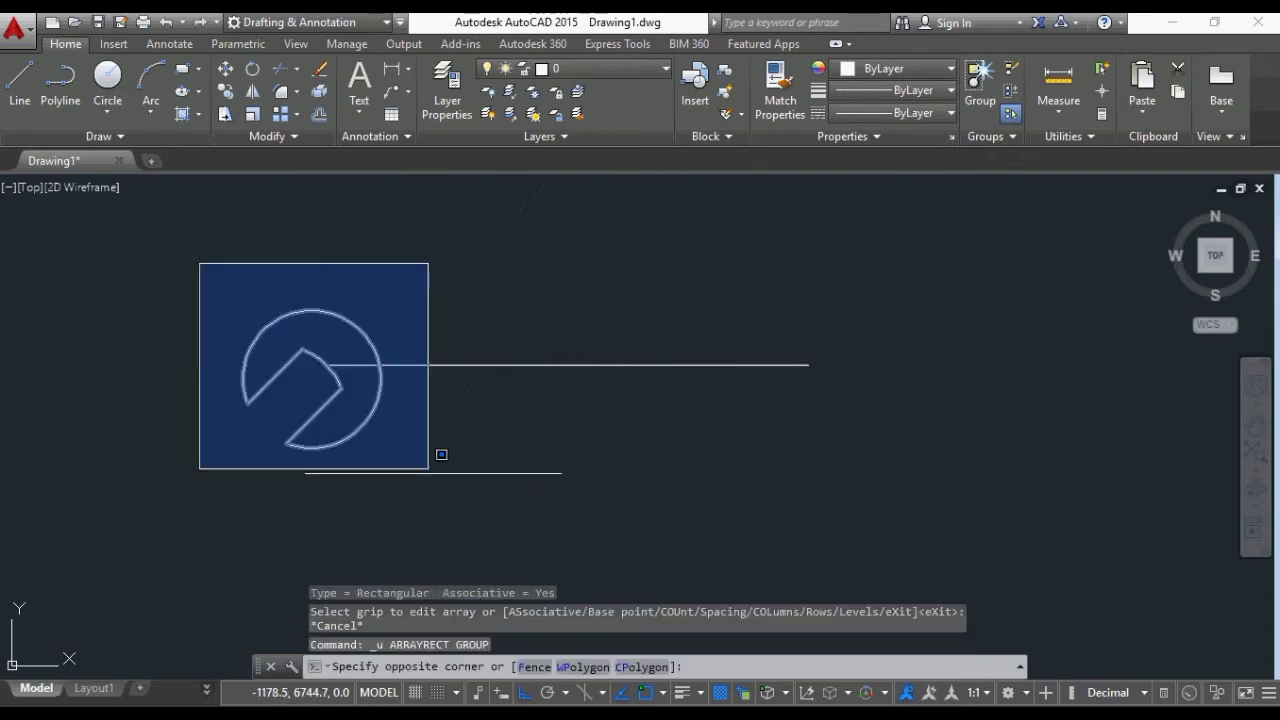
{"action": "left_click", "coordinate": [447, 482]}
{"action": "left_click", "coordinate": [230, 115]}
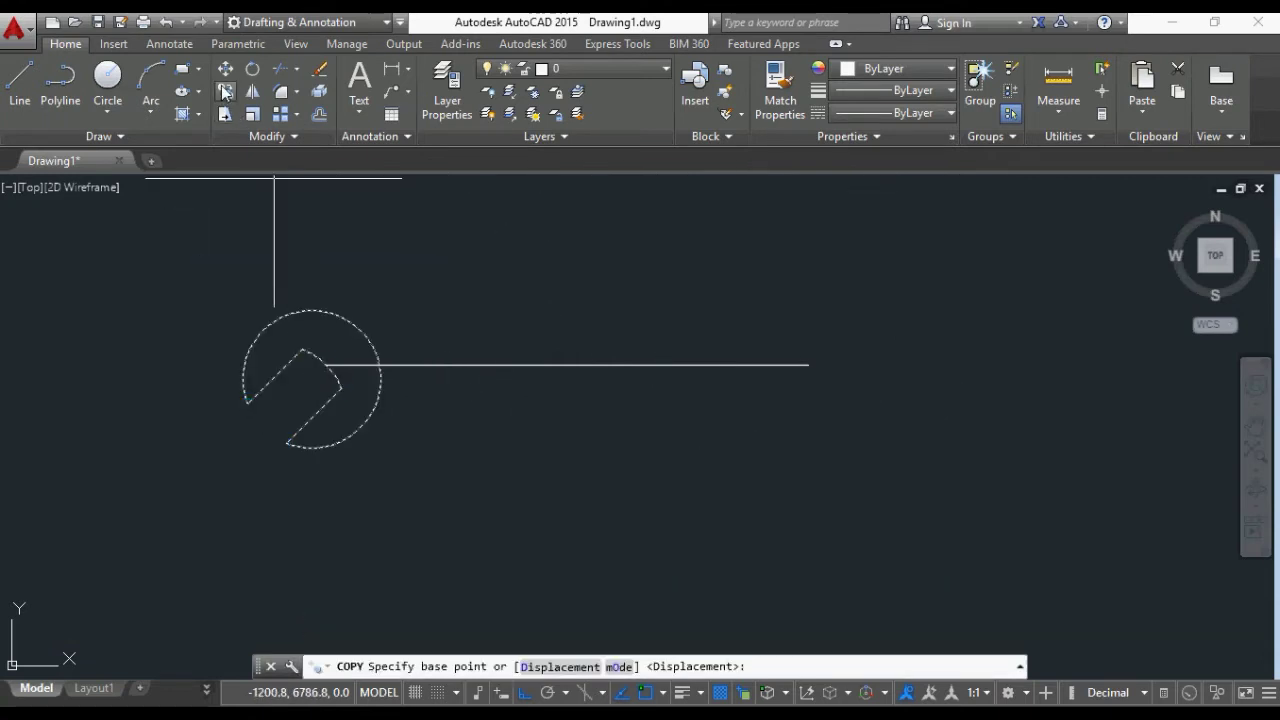
{"action": "left_click", "coordinate": [326, 365]}
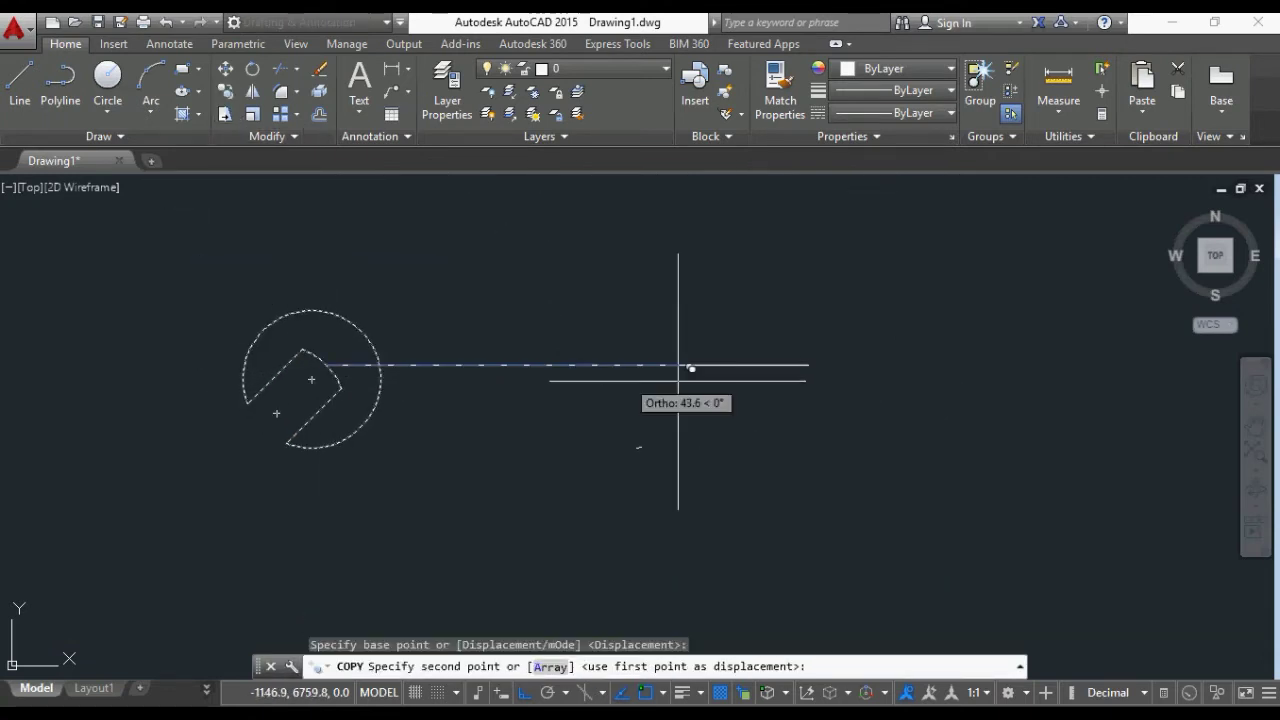
{"action": "left_click", "coordinate": [808, 365]}
{"action": "key", "text": "Escape"}
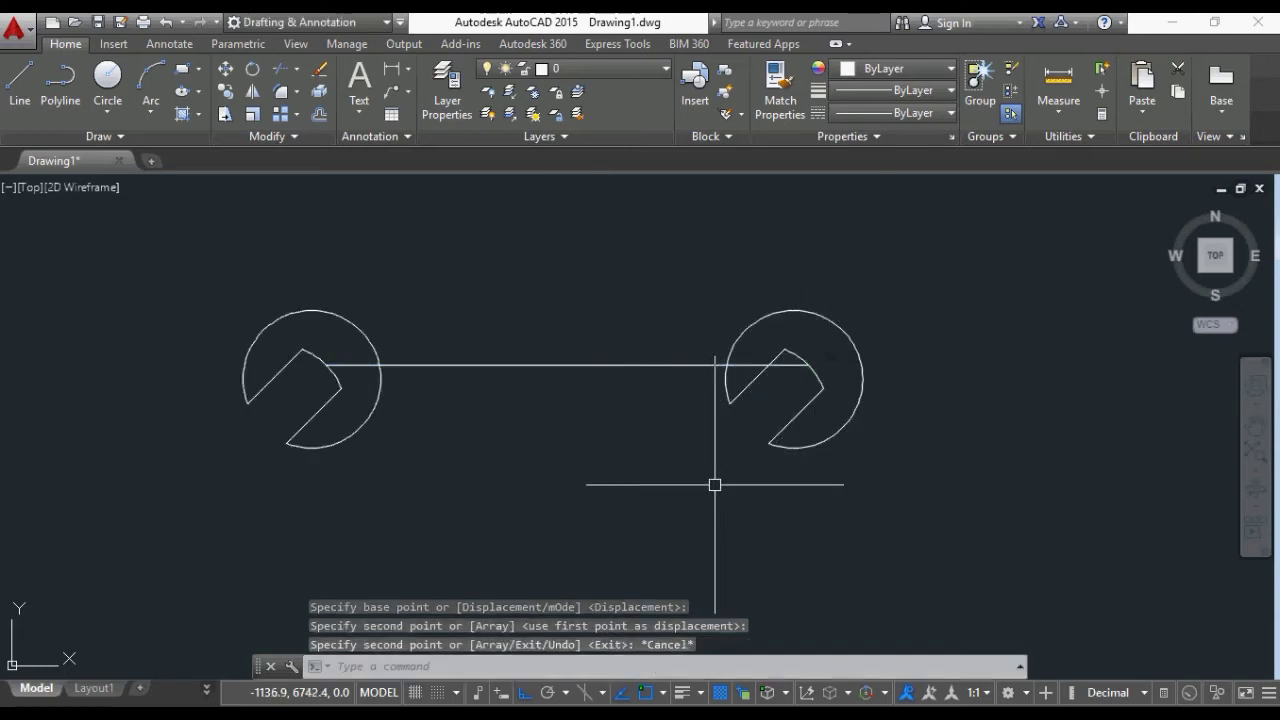
- Scale the copied right jaw head by 0.9 about its centre point
{"action": "left_click", "coordinate": [705, 280]}
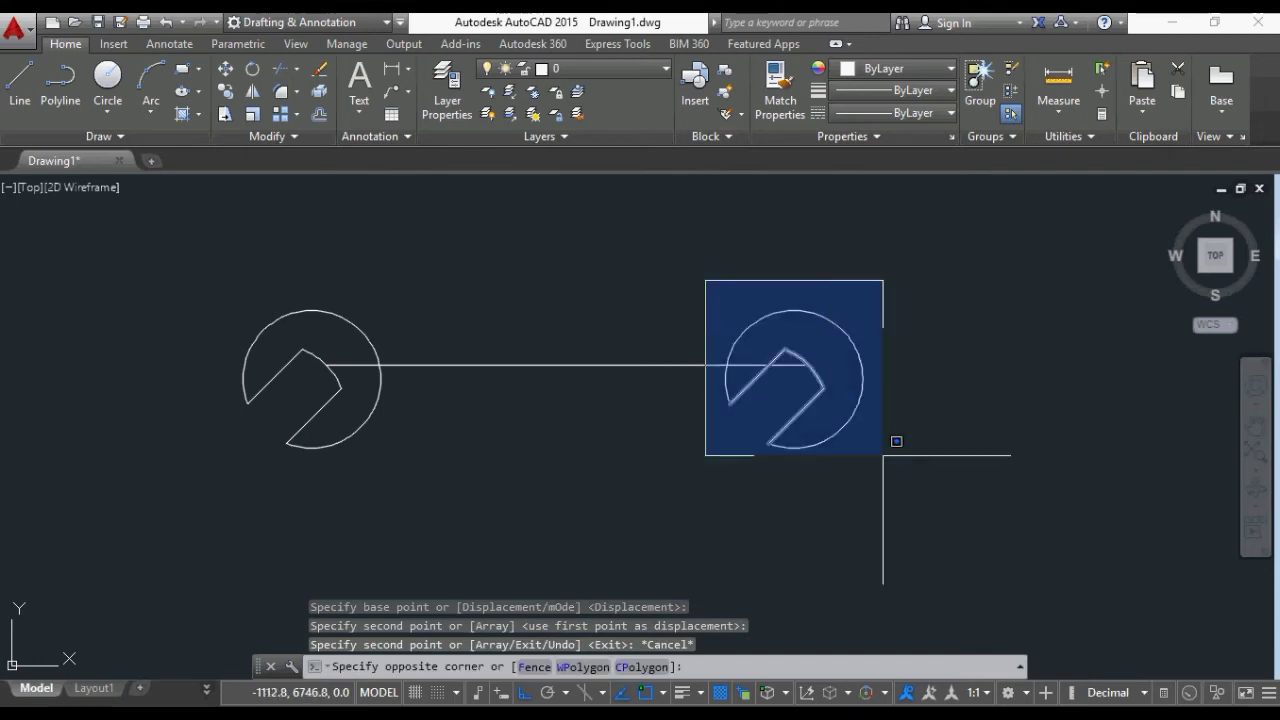
{"action": "left_click", "coordinate": [929, 490]}
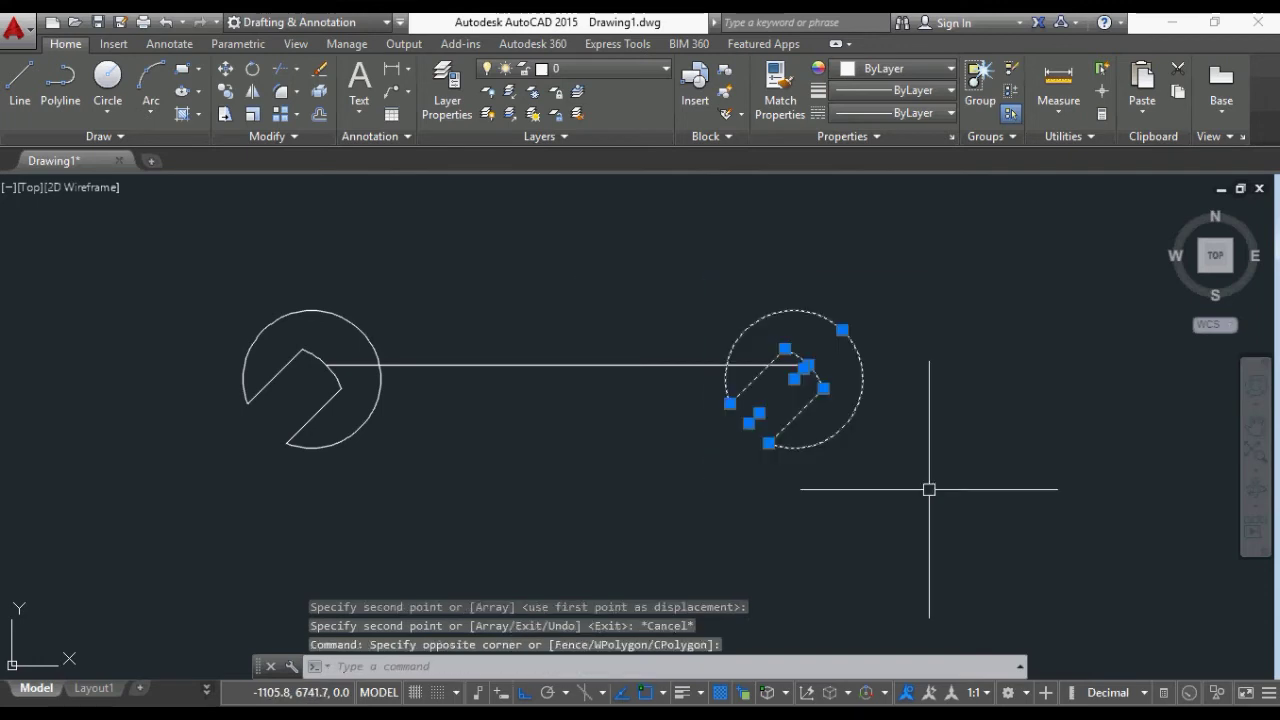
{"action": "left_click", "coordinate": [258, 116]}
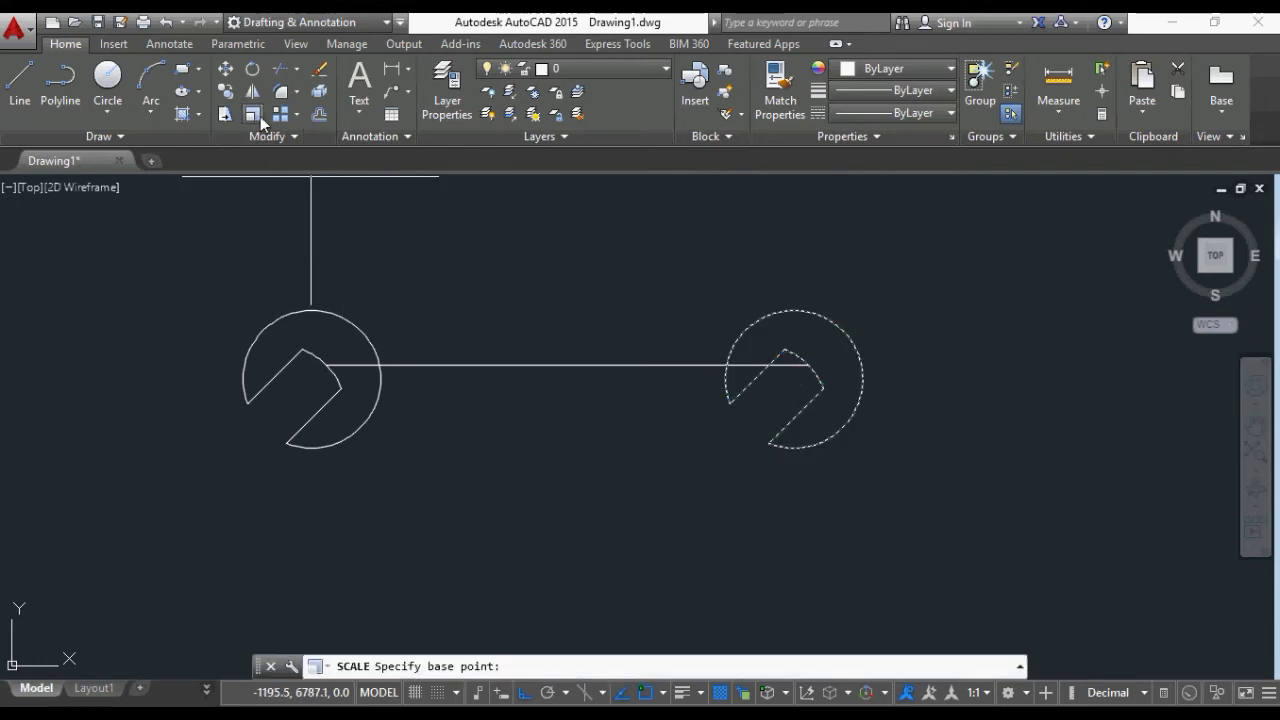
{"action": "left_click", "coordinate": [808, 365]}
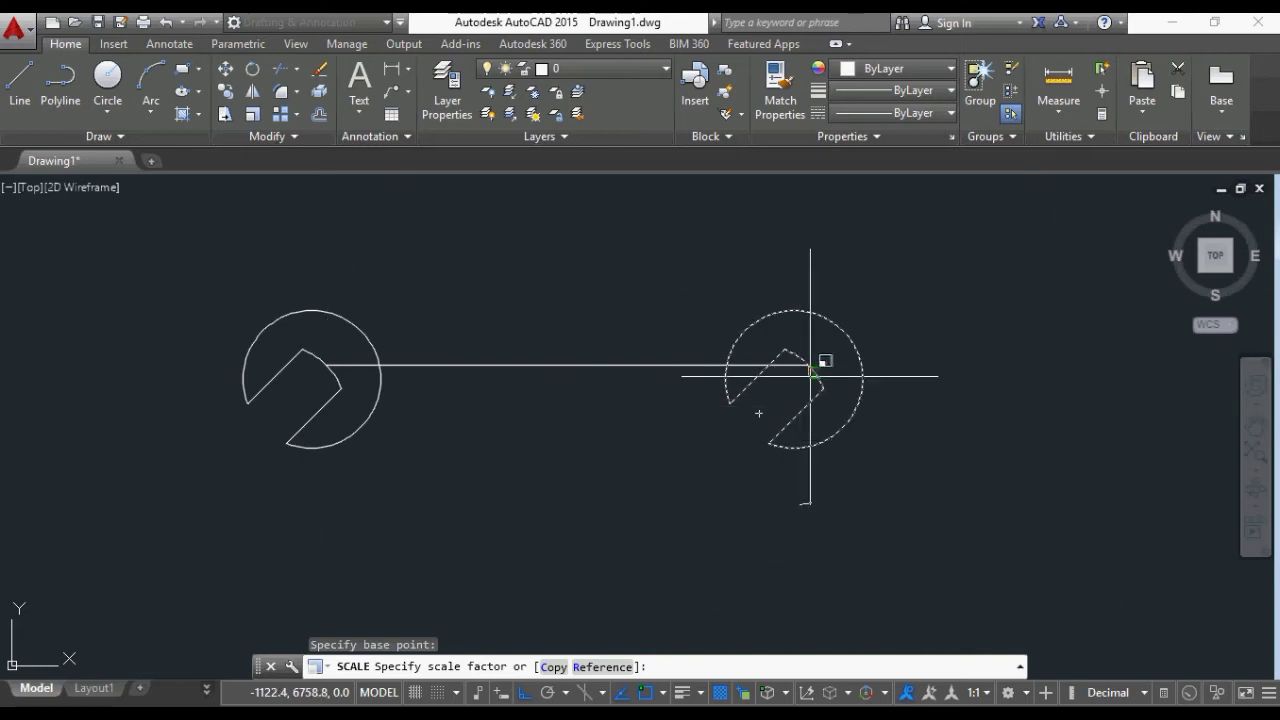
{"action": "type", "text": ".9"}
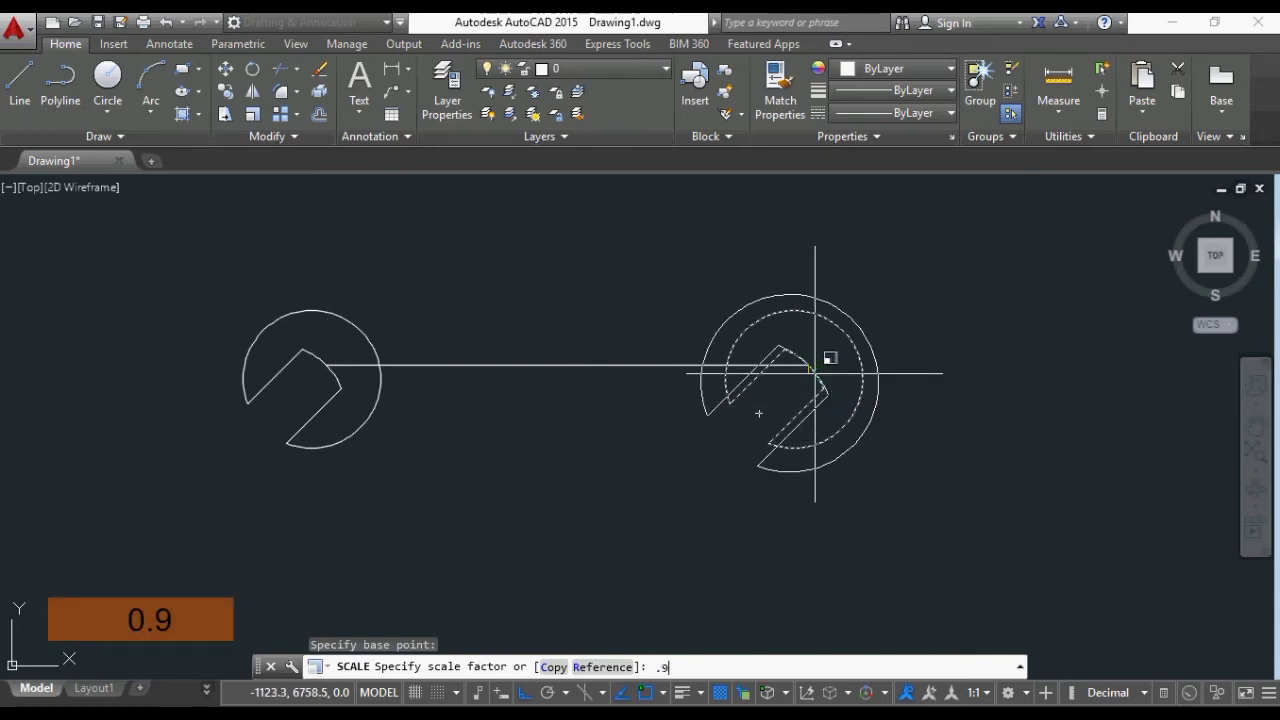
{"action": "key", "text": "Return"}
{"action": "left_click", "coordinate": [686, 288]}
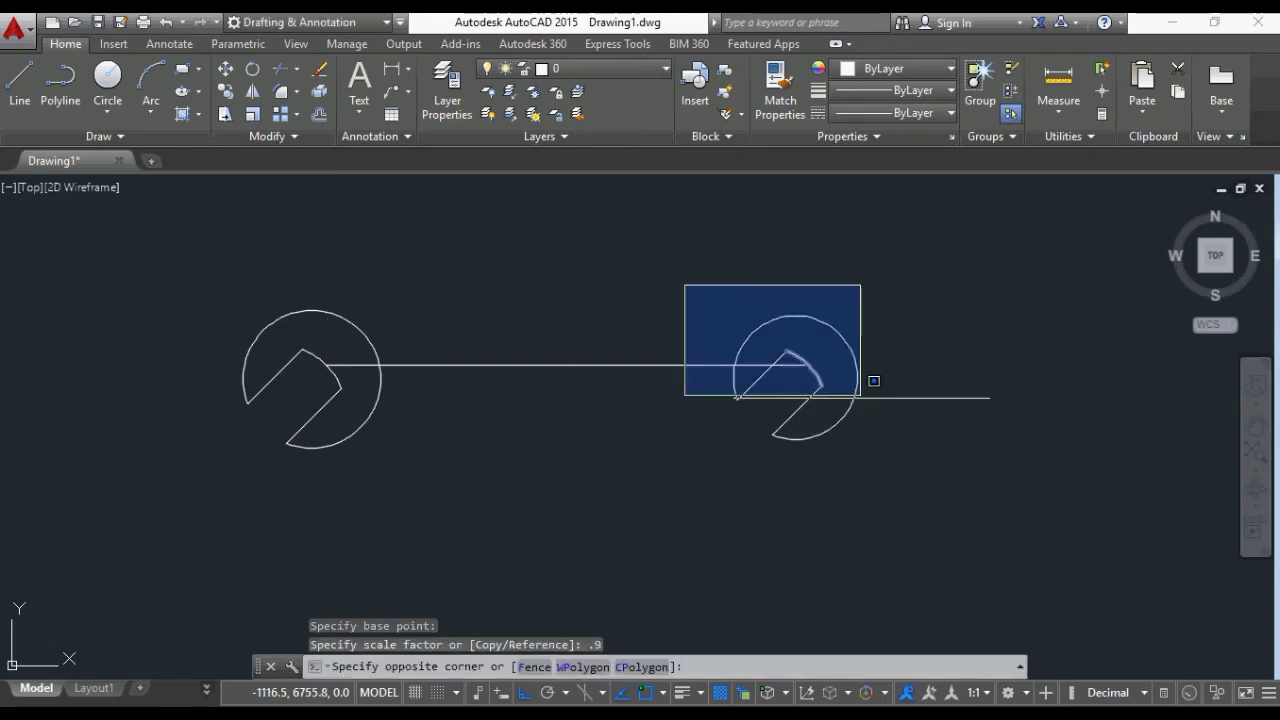
{"action": "left_click", "coordinate": [918, 470]}
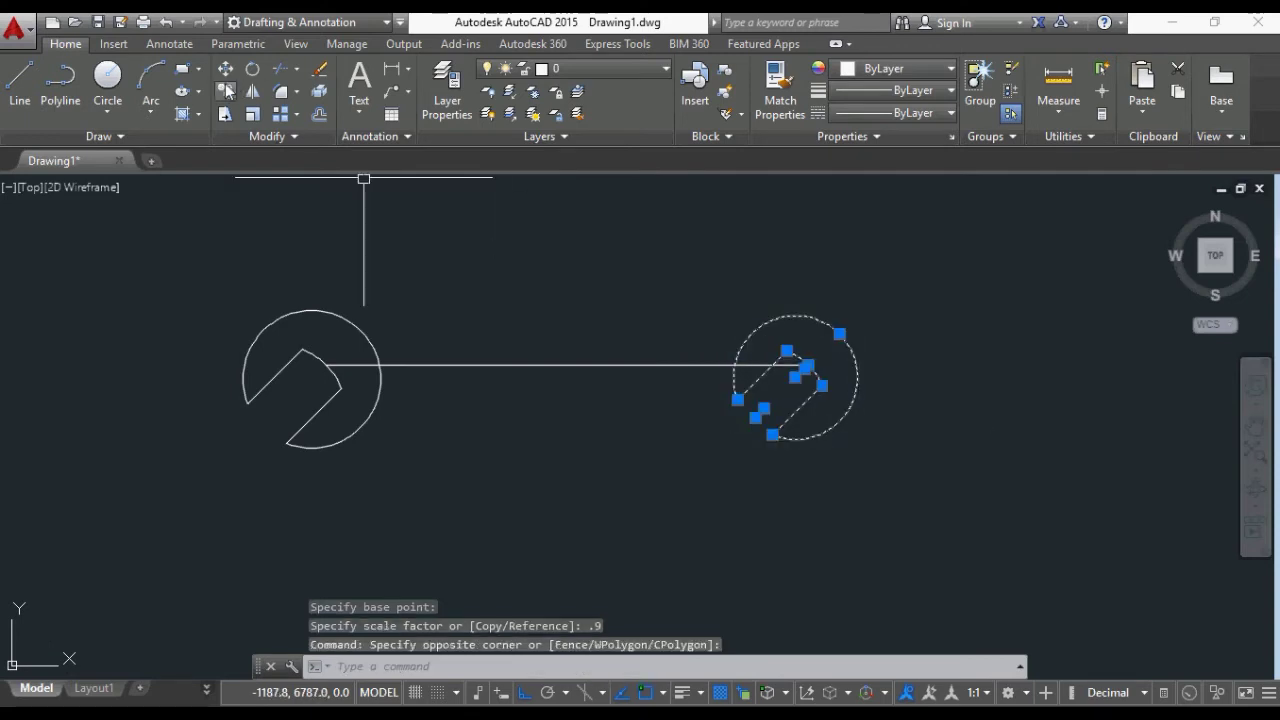
- Rotate the right head about its centre so its jaw opens opposite the left head
{"action": "type", "text": "ro"}
{"action": "key", "text": "Return"}
{"action": "left_click", "coordinate": [810, 364]}
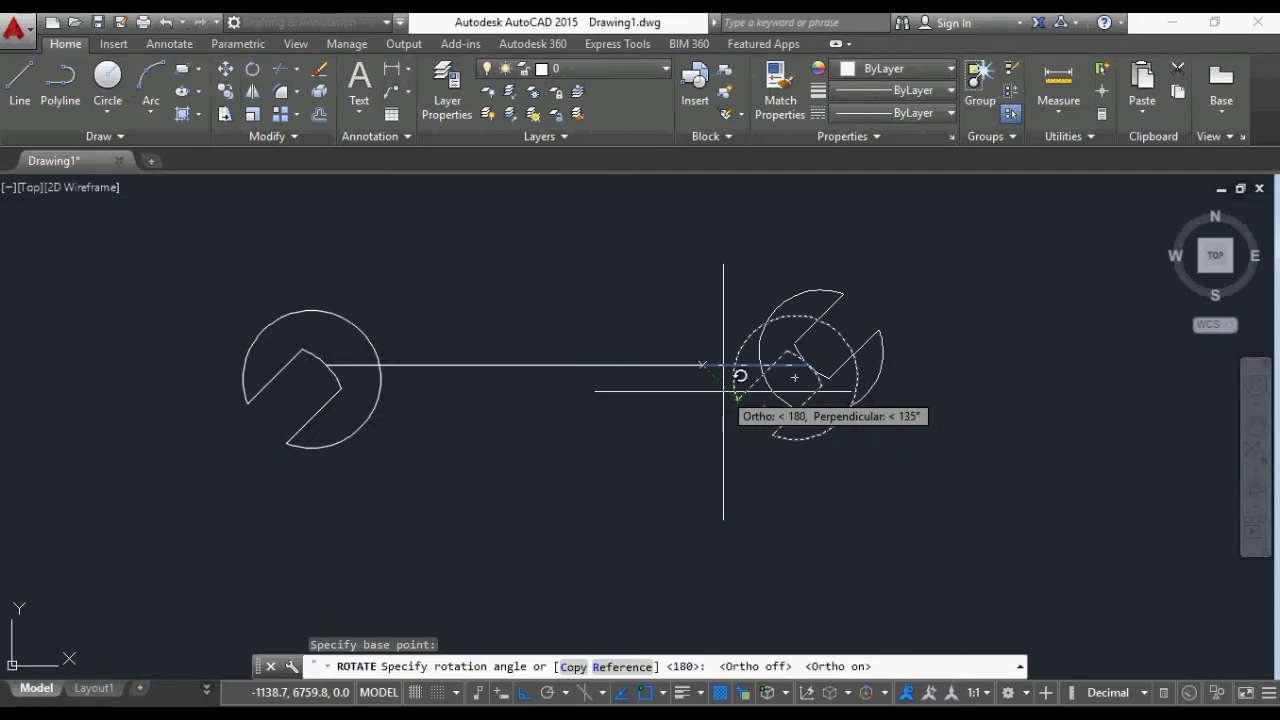
{"action": "left_click", "coordinate": [723, 391]}
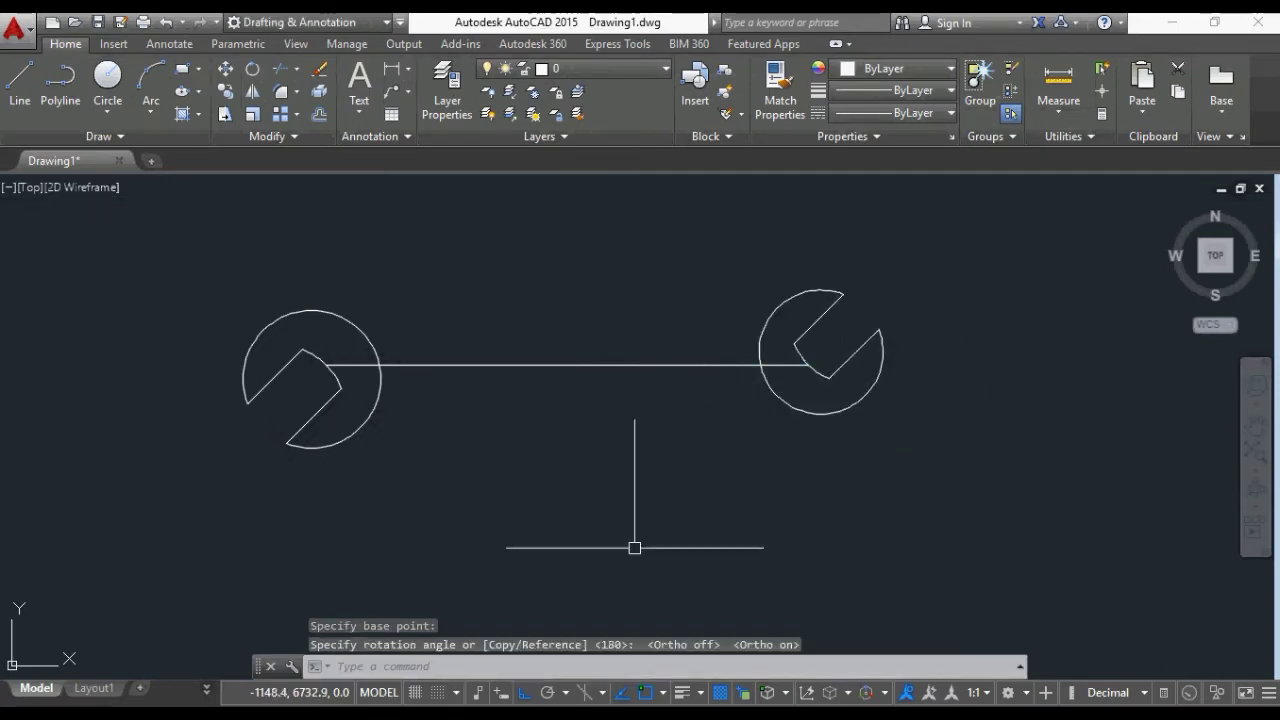
{"action": "key", "text": "Escape"}
{"action": "left_click", "coordinate": [460, 365]}
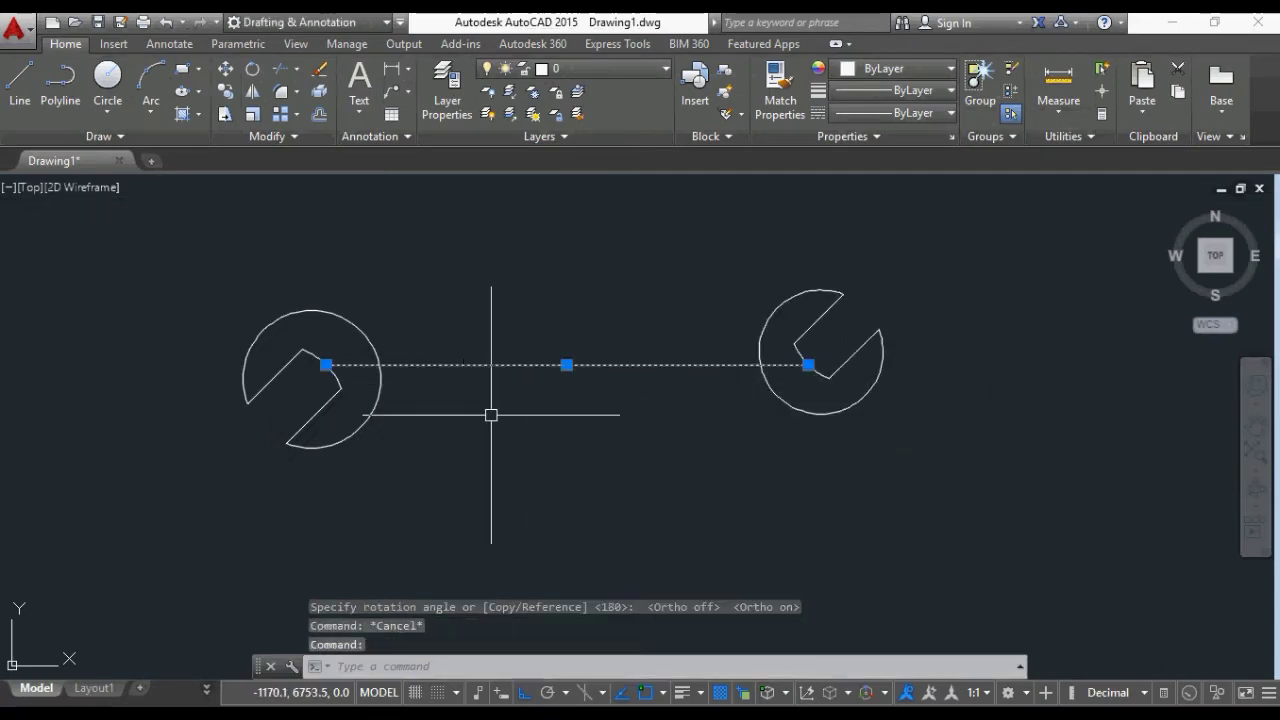
{"action": "key", "text": "Escape"}
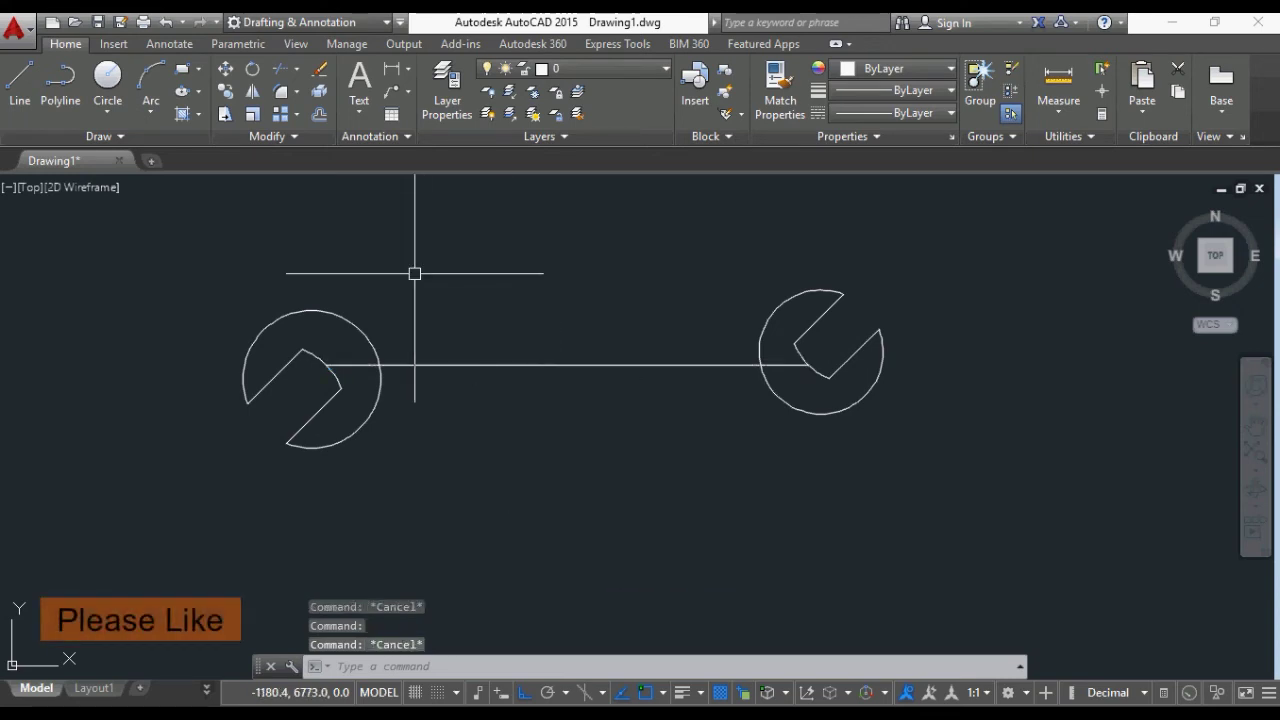
- Offset the centre line 4 units above and below, then erase the original centre line
{"action": "key", "text": "Escape"}
{"action": "type", "text": "o"}
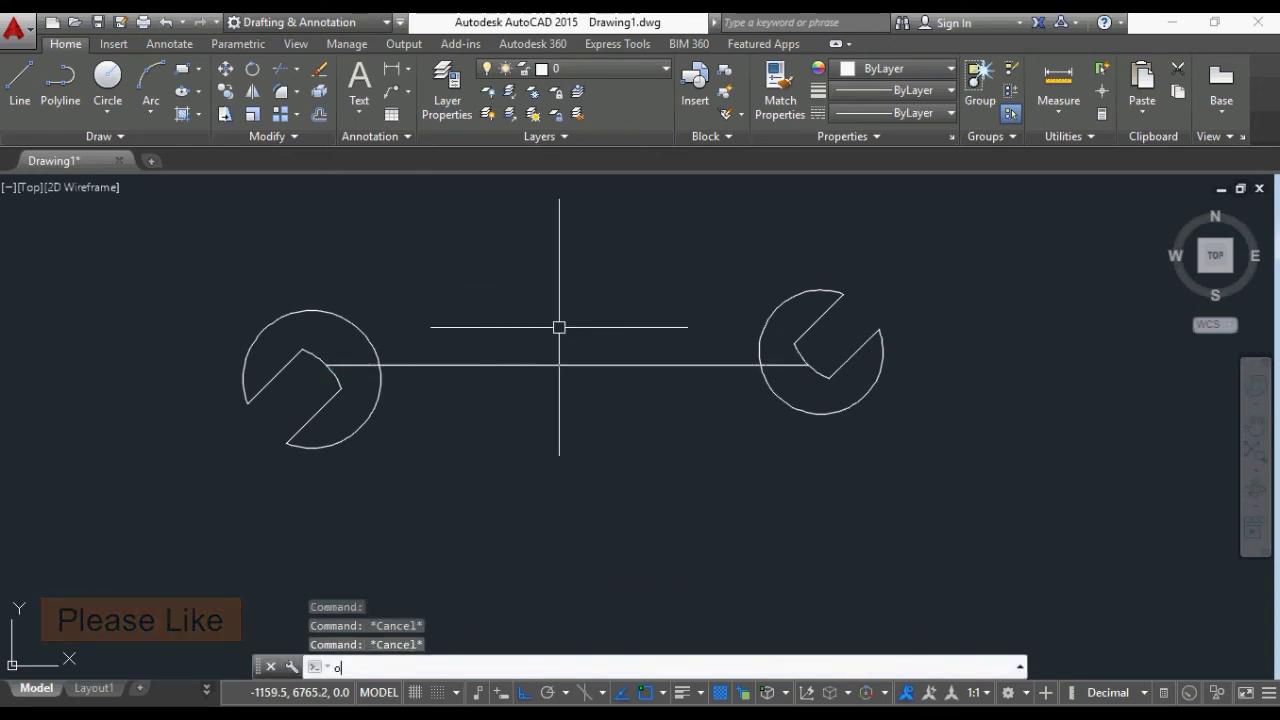
{"action": "key", "text": "Return"}
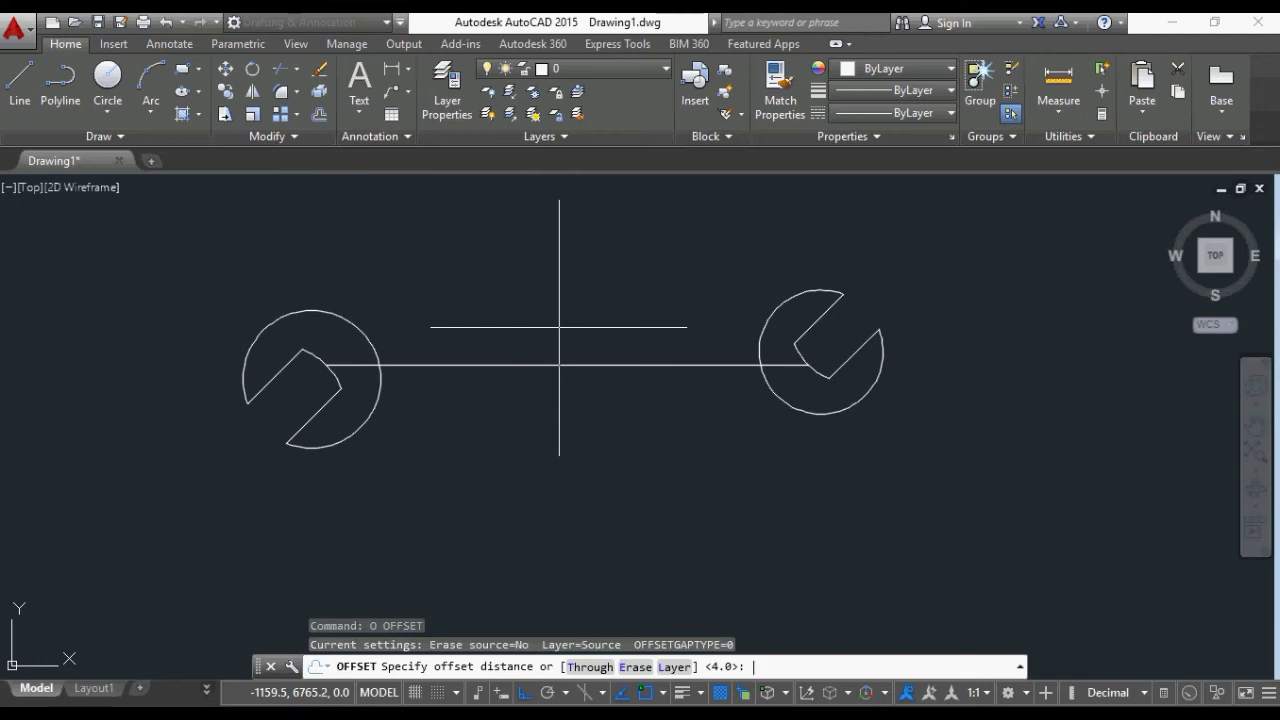
{"action": "type", "text": "4"}
{"action": "key", "text": "Return"}
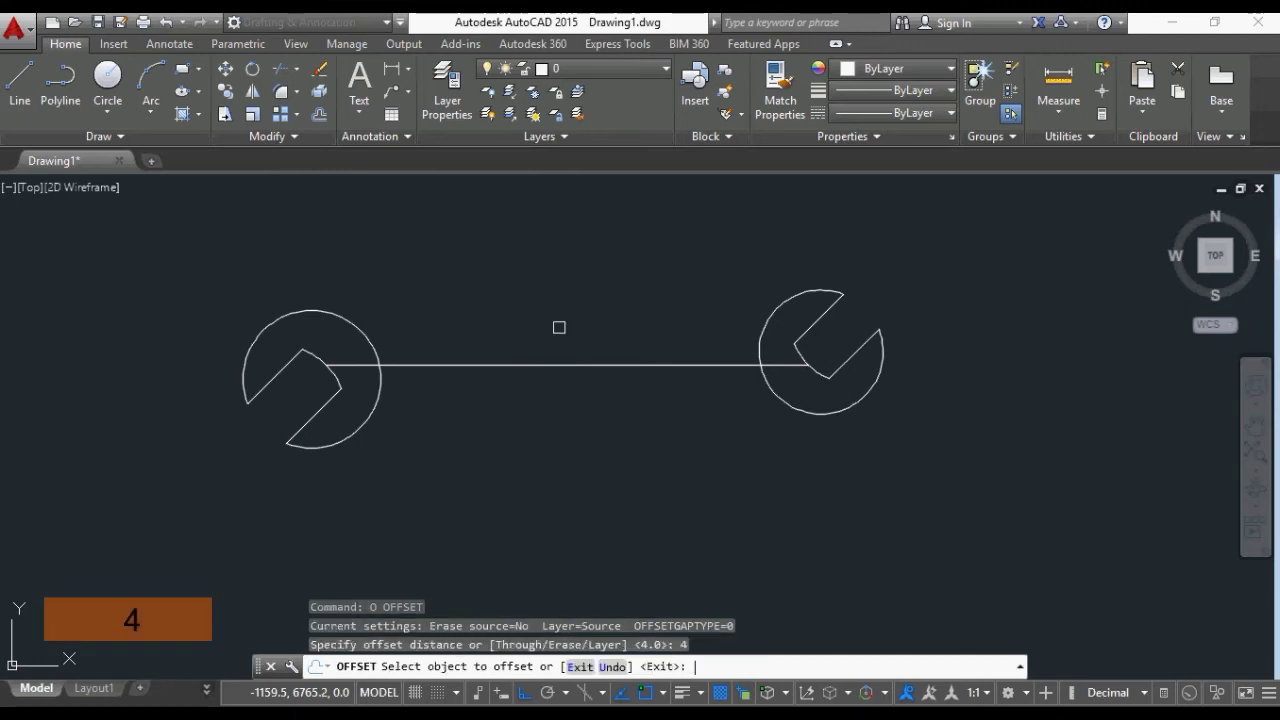
{"action": "left_click", "coordinate": [570, 365]}
{"action": "left_click", "coordinate": [562, 308]}
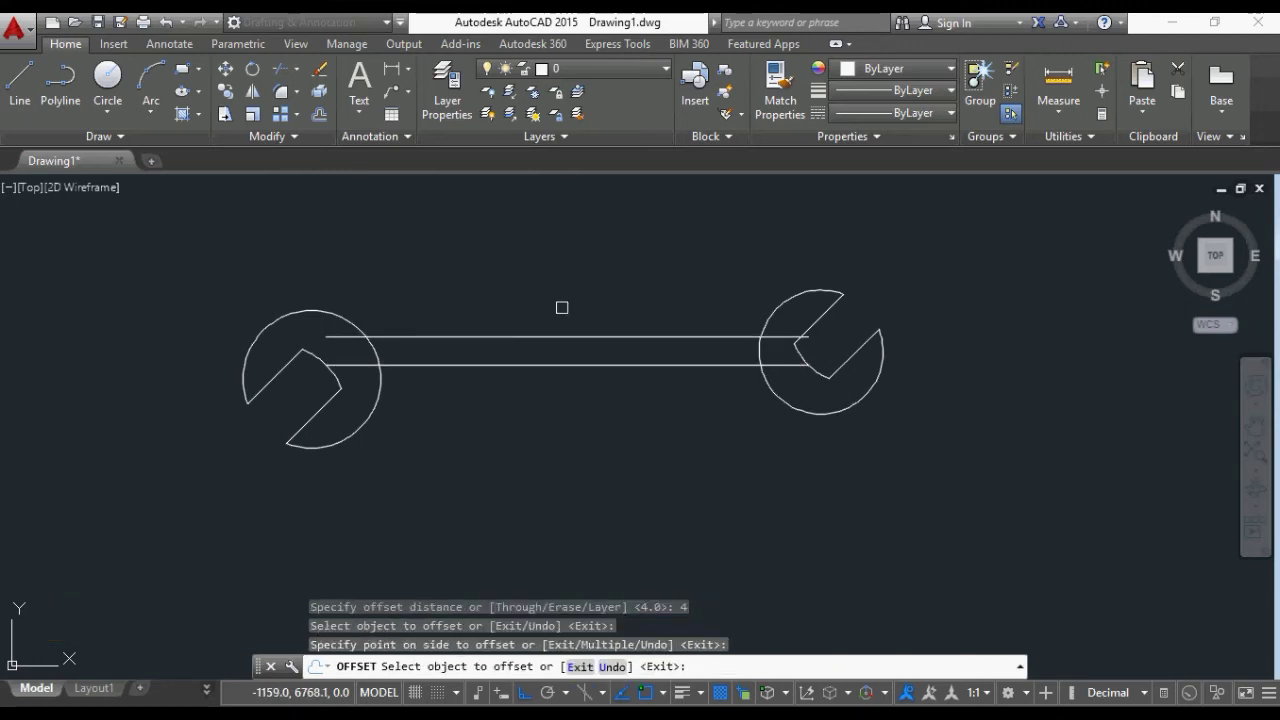
{"action": "left_click", "coordinate": [572, 365]}
{"action": "left_click", "coordinate": [565, 378]}
{"action": "key", "text": "Escape"}
{"action": "left_click", "coordinate": [546, 366]}
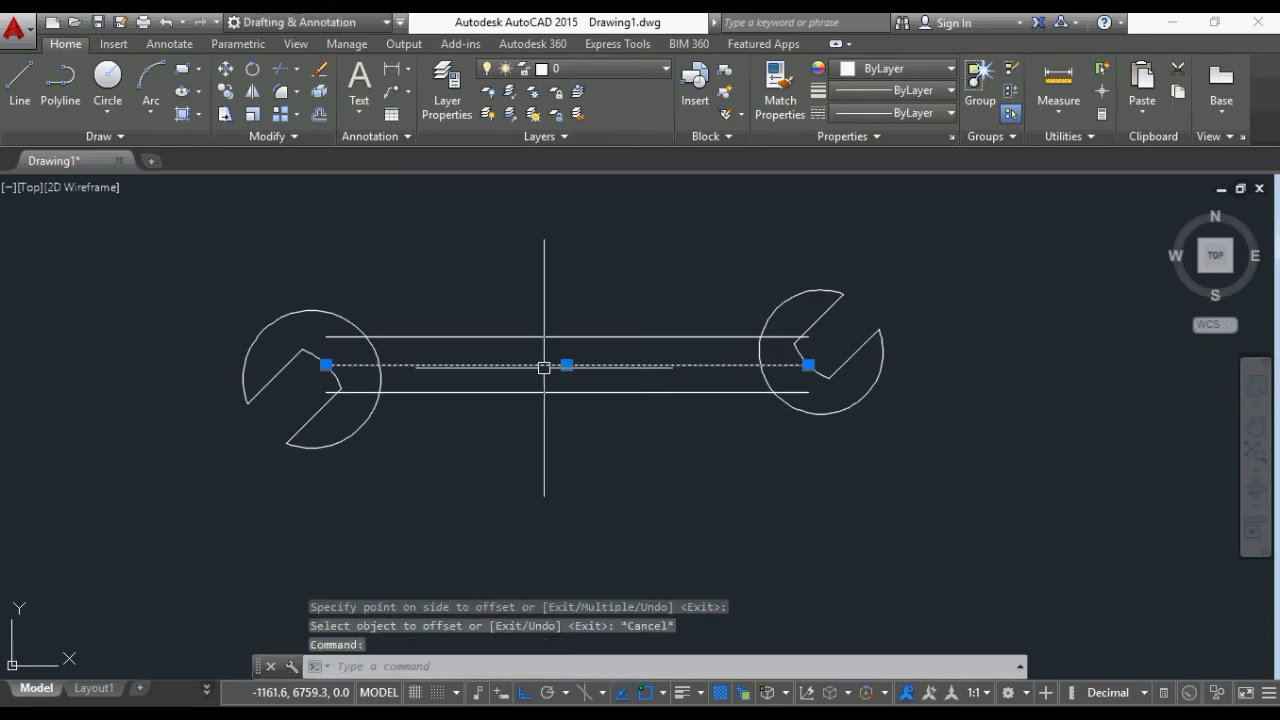
{"action": "left_click", "coordinate": [321, 72]}
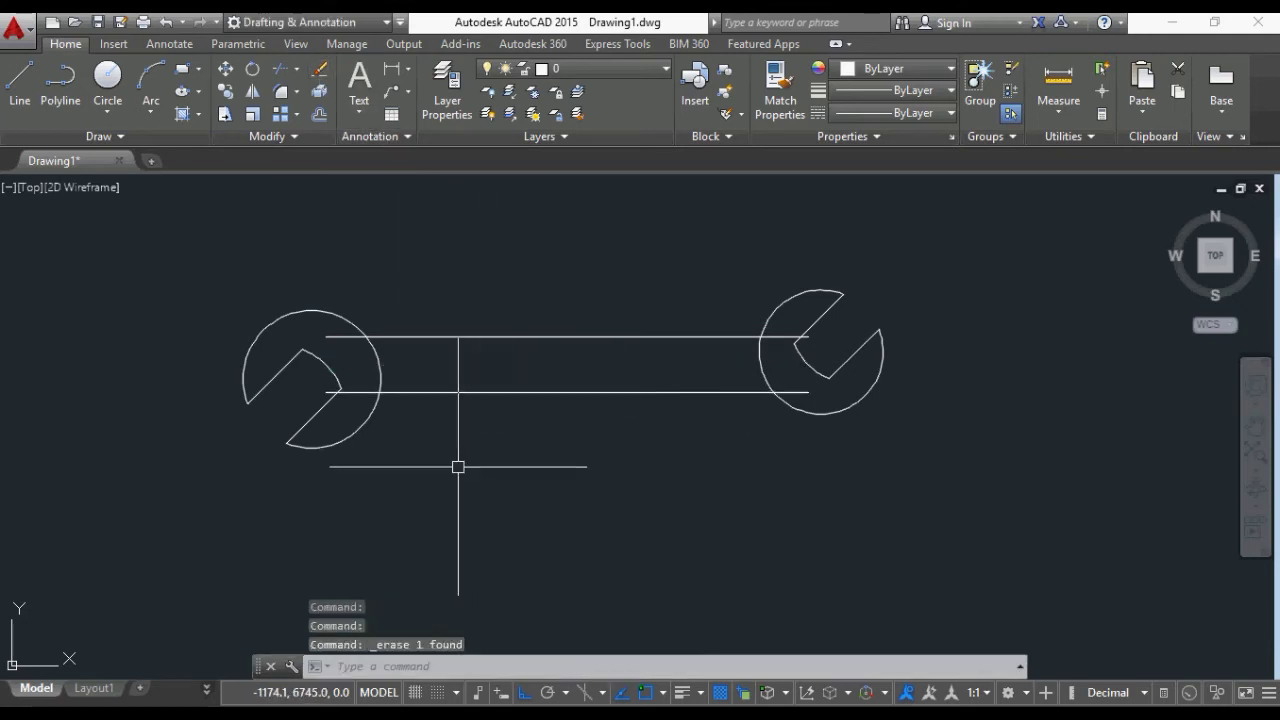
- Set the fillet radius to 30
{"action": "key", "text": "Escape"}
{"action": "type", "text": "F"}
{"action": "key", "text": "Return"}
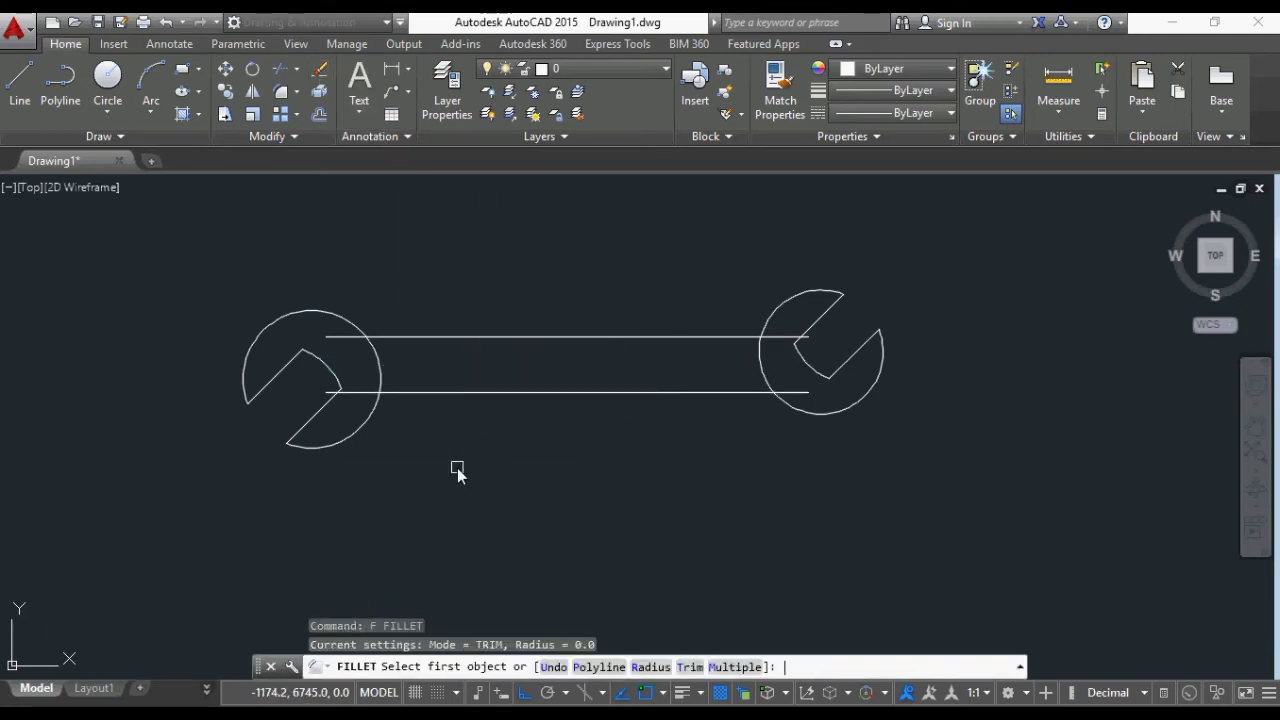
{"action": "left_click", "coordinate": [650, 667]}
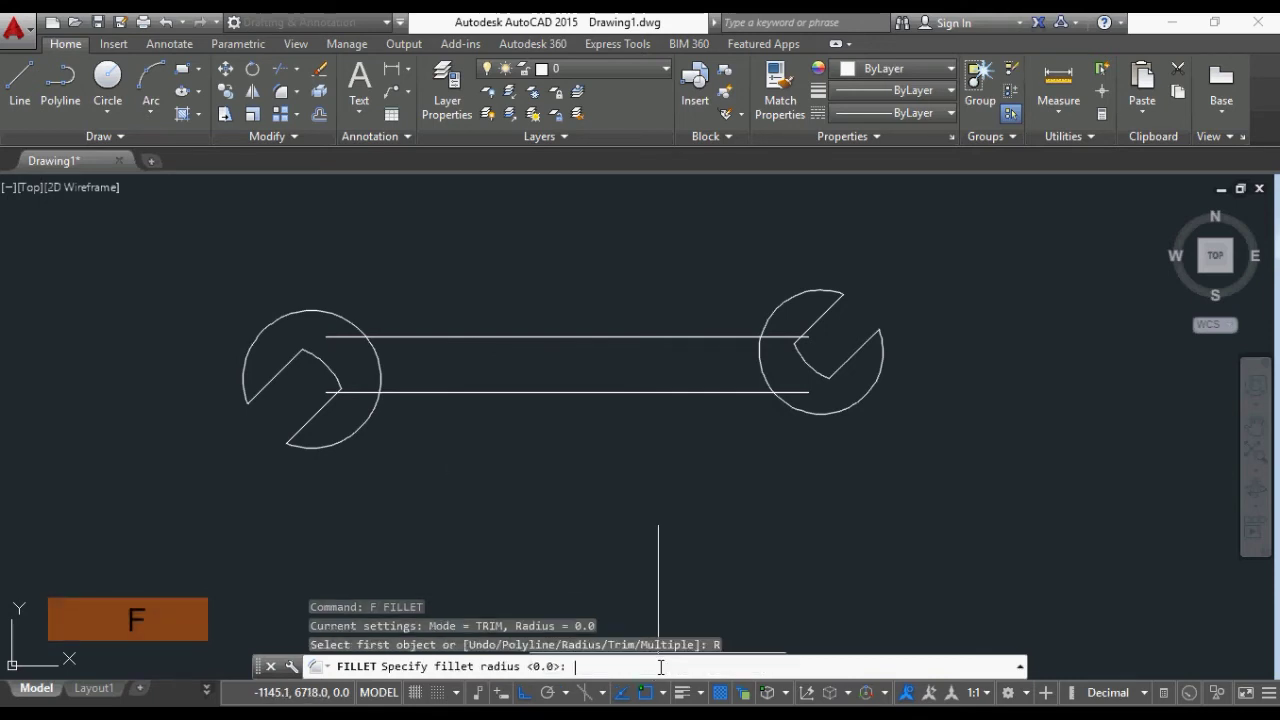
{"action": "type", "text": "30"}
{"action": "key", "text": "Return"}
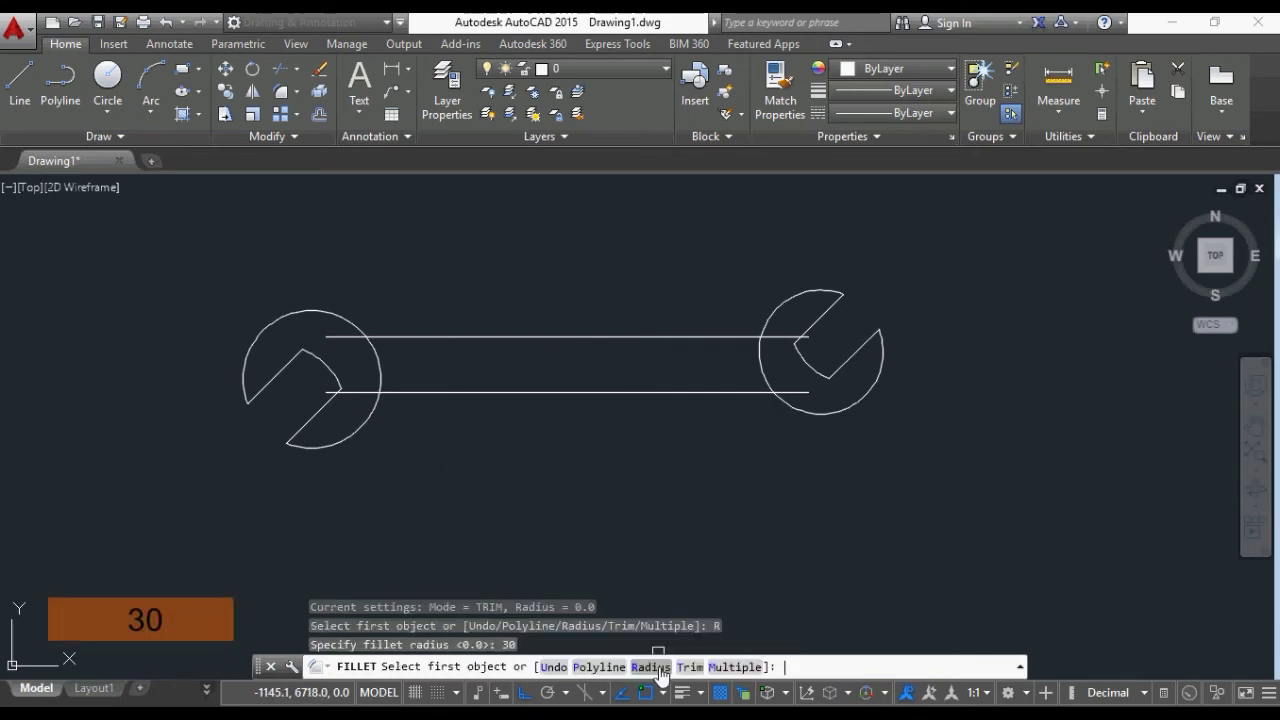
{"action": "key", "text": "Escape"}
- Trim away the circle arcs lying inside the handle
{"action": "type", "text": "tr"}
{"action": "key", "text": "Return"}
{"action": "key", "text": "Return"}
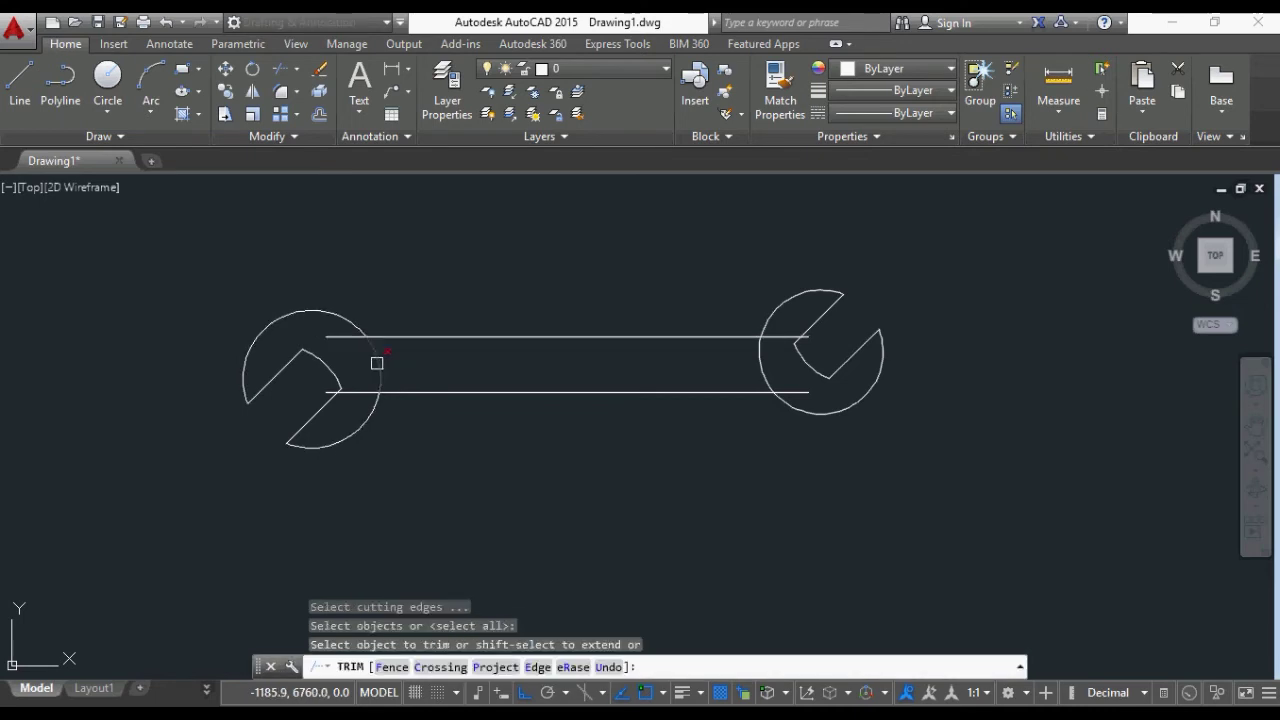
{"action": "left_click", "coordinate": [378, 363]}
{"action": "key", "text": "Escape"}
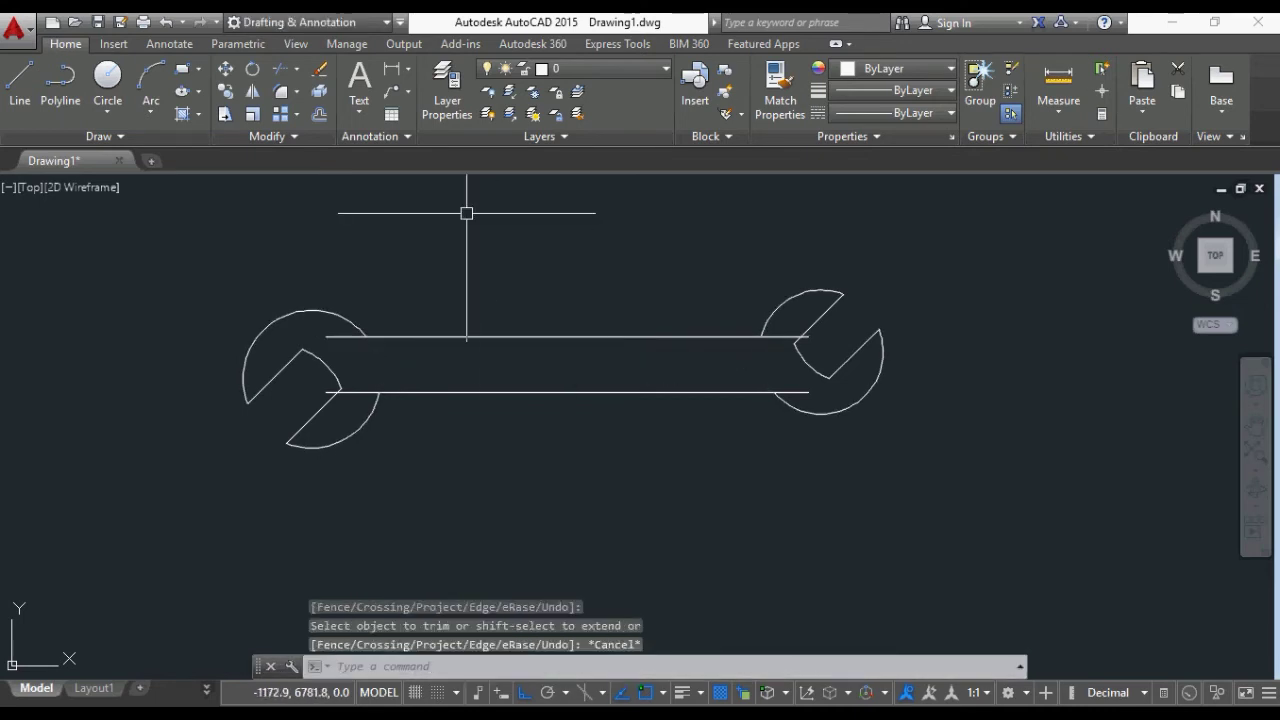
- Fillet the left head's upper arc and the right head's arc to the handle lines at radius 30
{"action": "type", "text": "f"}
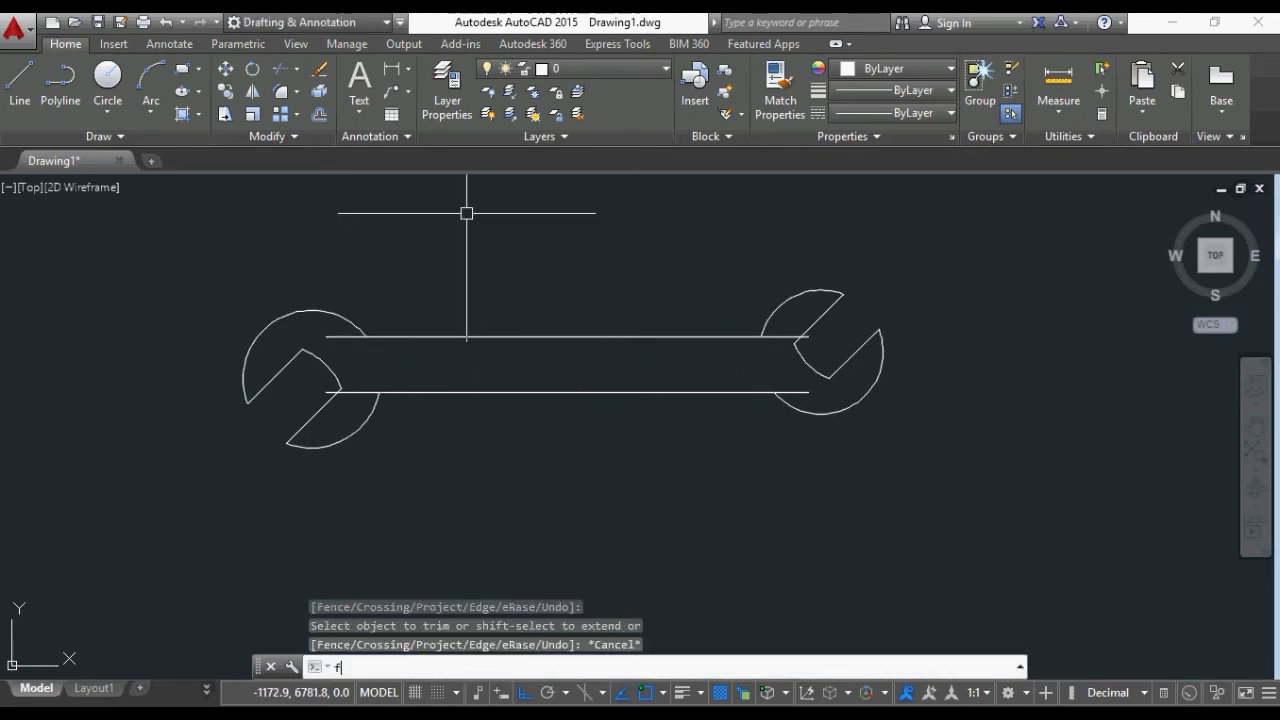
{"action": "key", "text": "Return"}
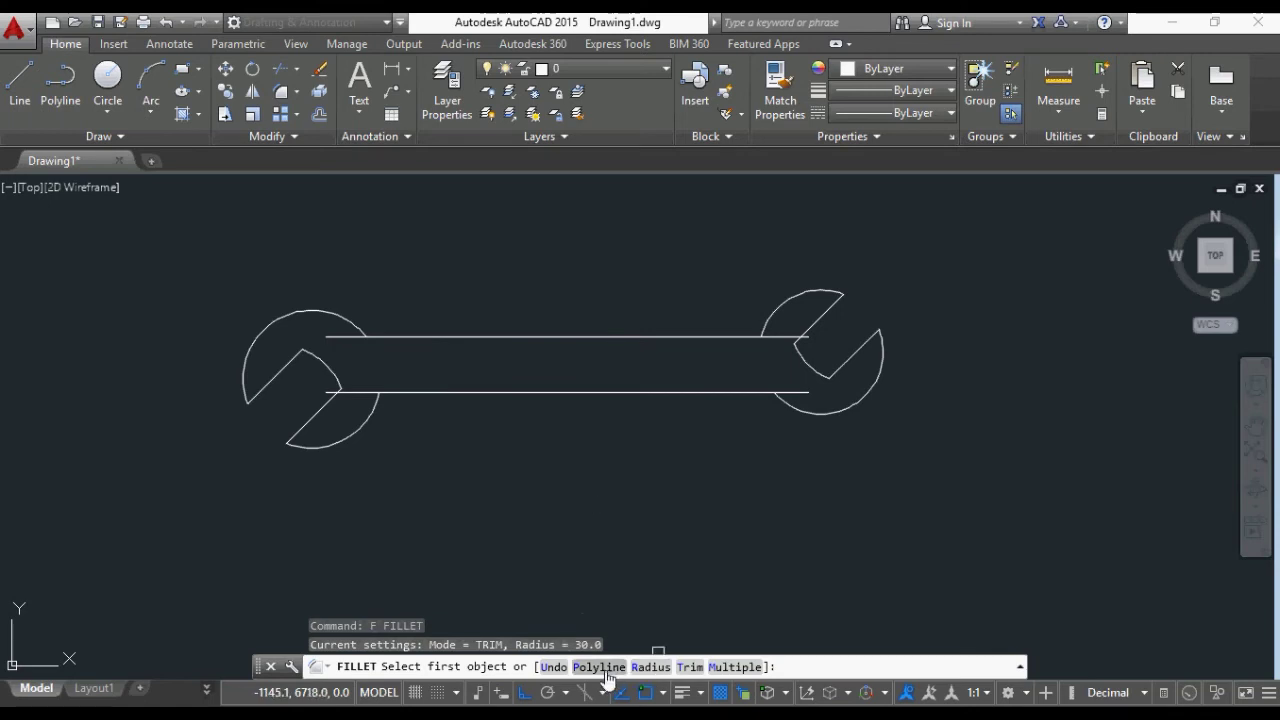
{"action": "left_click", "coordinate": [637, 672]}
{"action": "type", "text": "3"}
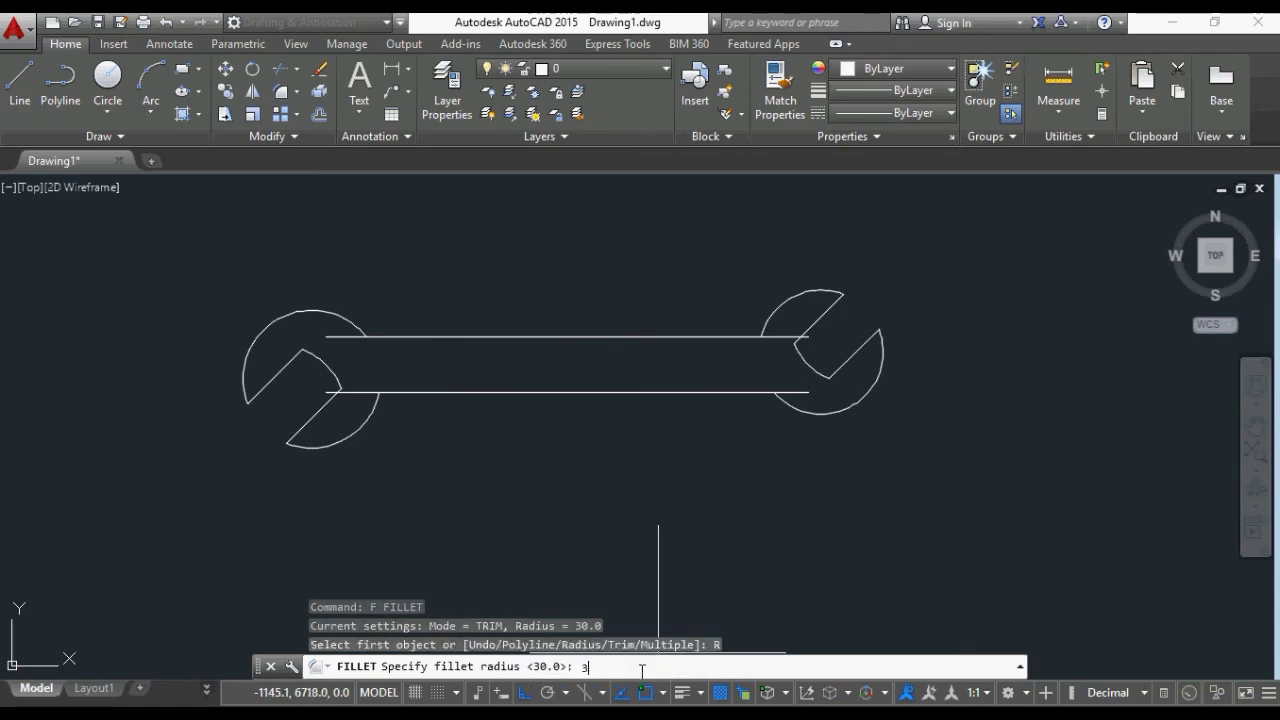
{"action": "type", "text": "00"}
{"action": "key", "text": "Return"}
{"action": "left_click", "coordinate": [642, 669]}
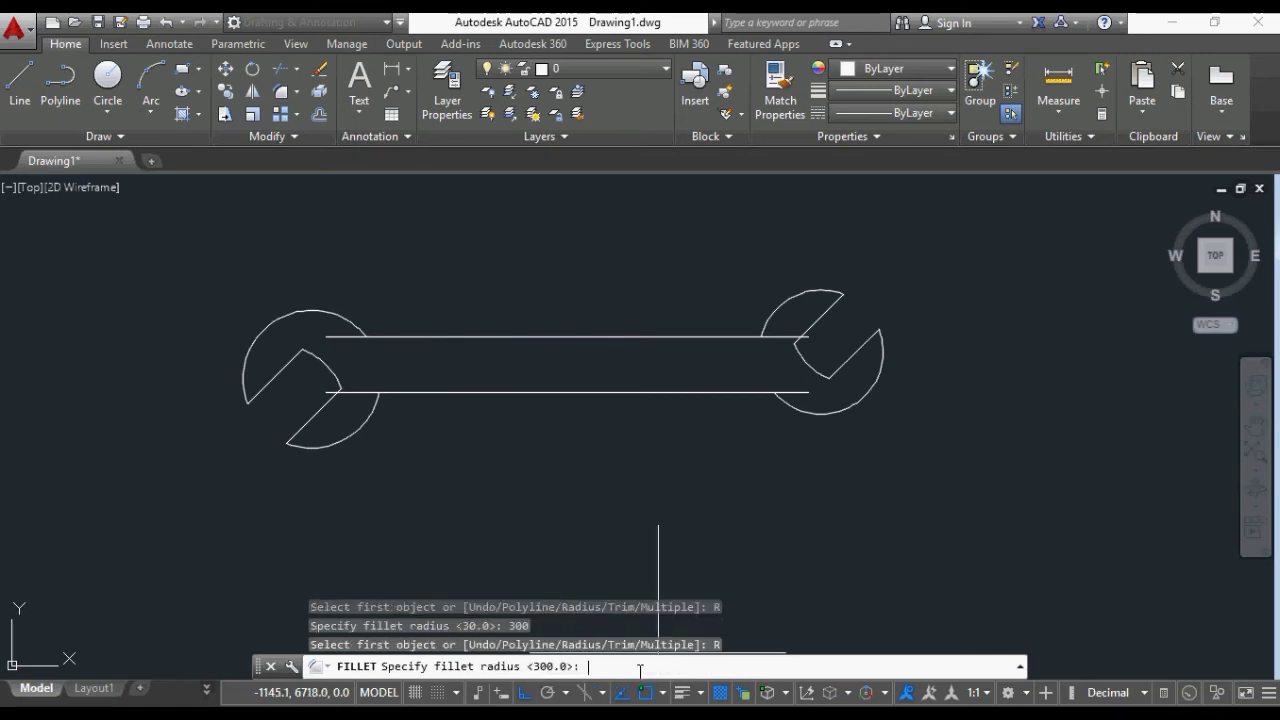
{"action": "key", "text": "Return"}
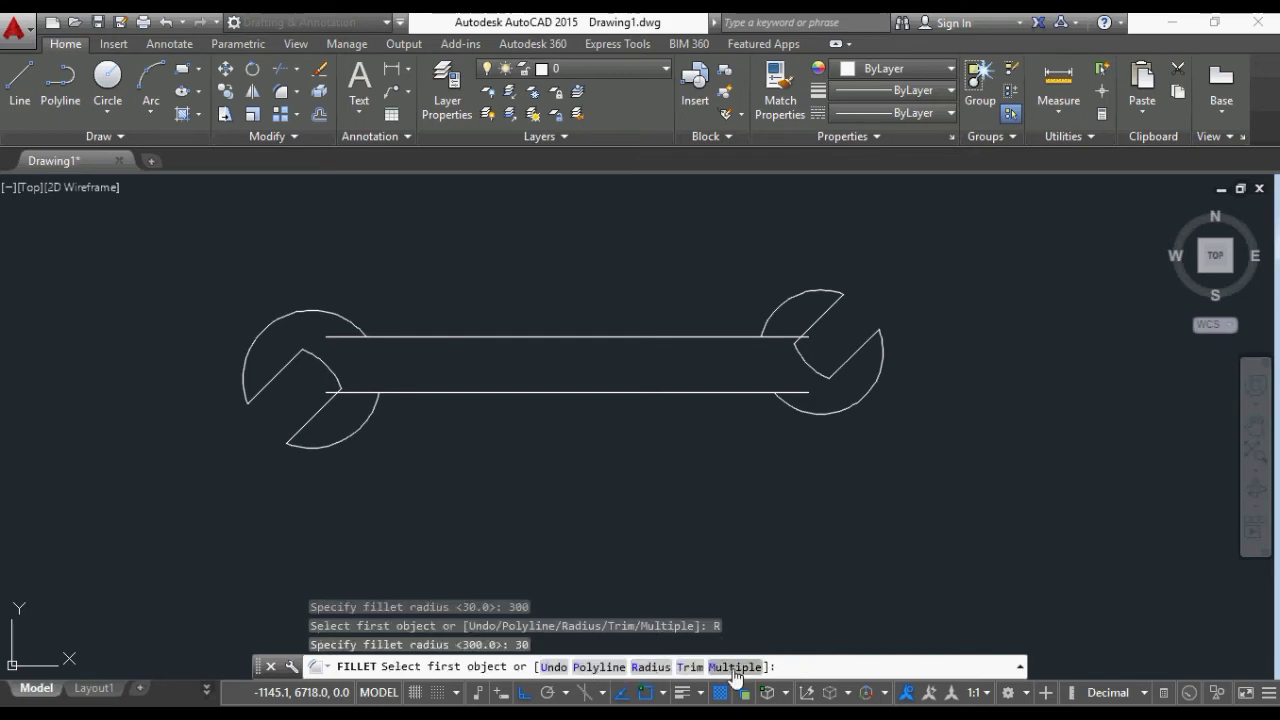
{"action": "left_click", "coordinate": [734, 669]}
{"action": "left_click", "coordinate": [343, 314]}
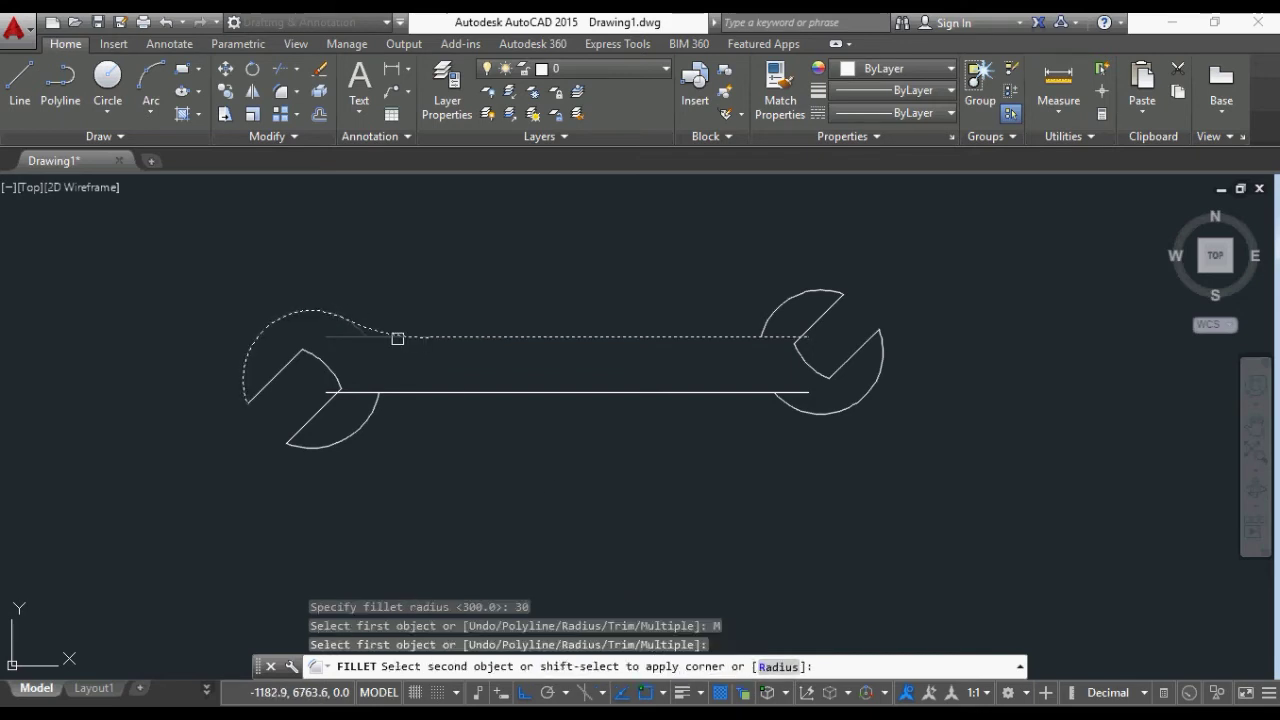
{"action": "left_click", "coordinate": [398, 337]}
{"action": "left_click", "coordinate": [735, 393]}
{"action": "left_click", "coordinate": [810, 411]}
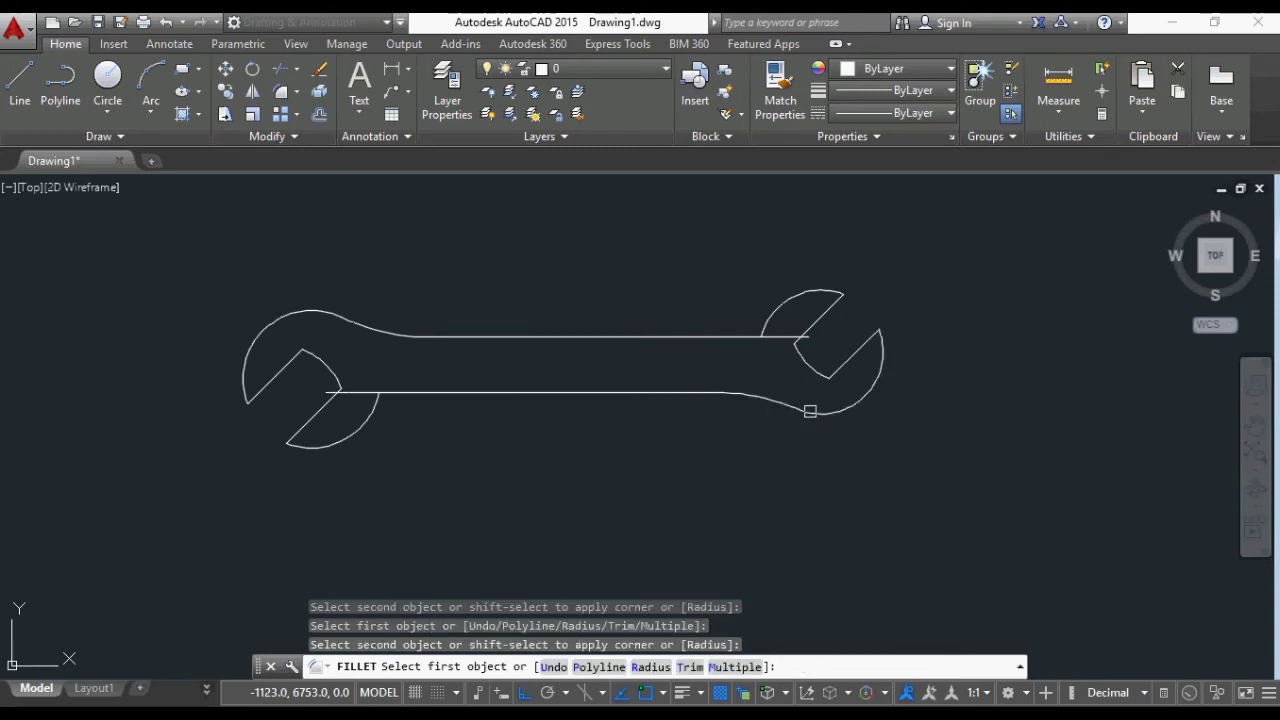
{"action": "key", "text": "Escape"}
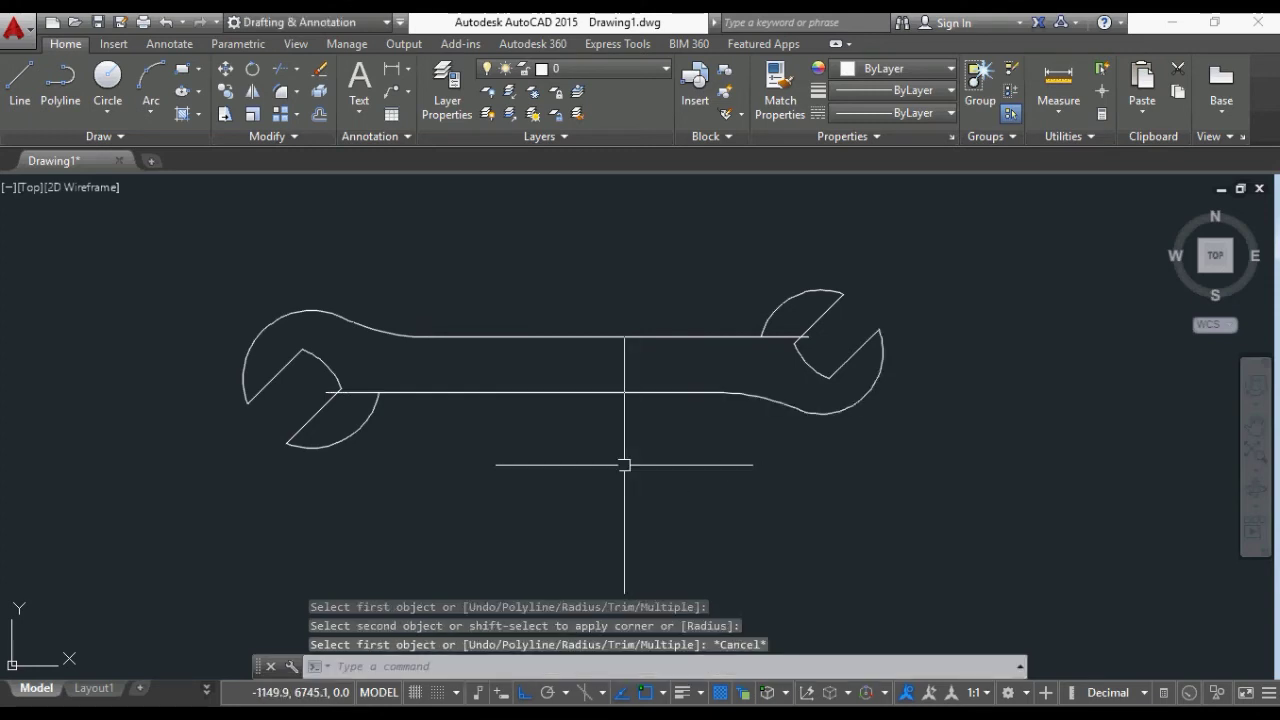
- Round the left head's lower jaw arc into the handle's bottom line with radius 8
{"action": "type", "text": "f"}
{"action": "key", "text": "Return"}
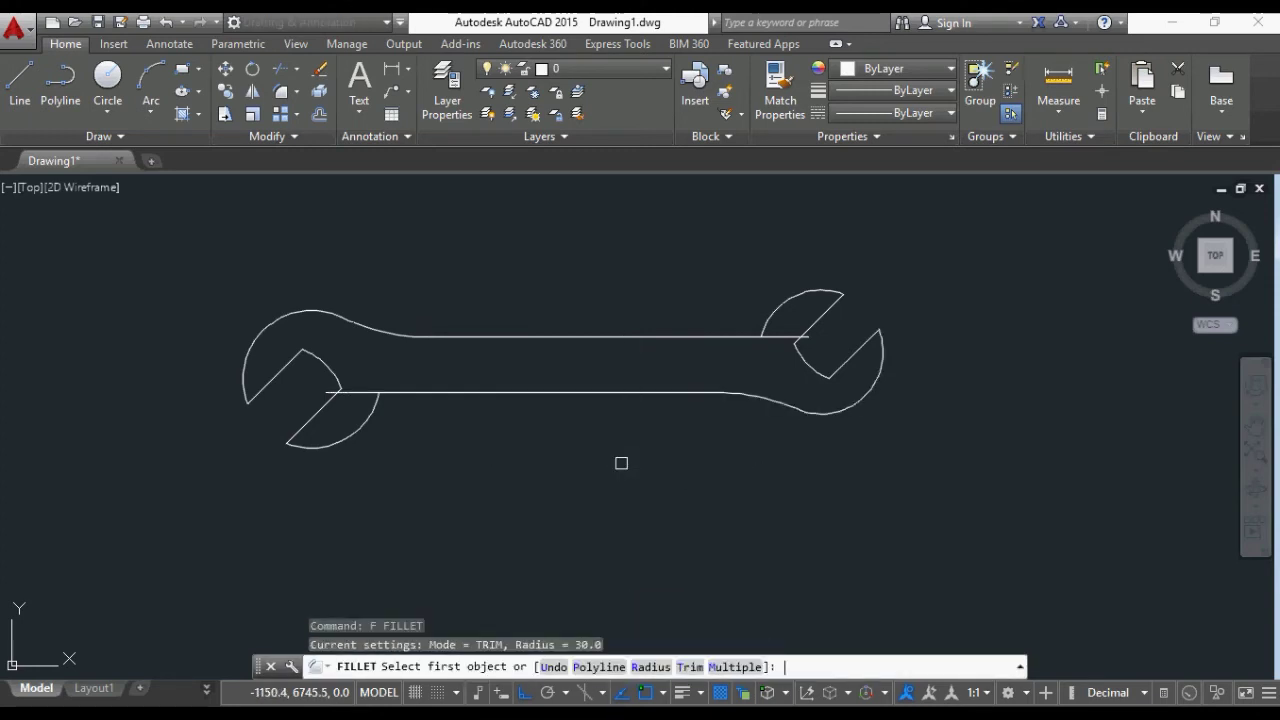
{"action": "left_click", "coordinate": [658, 672]}
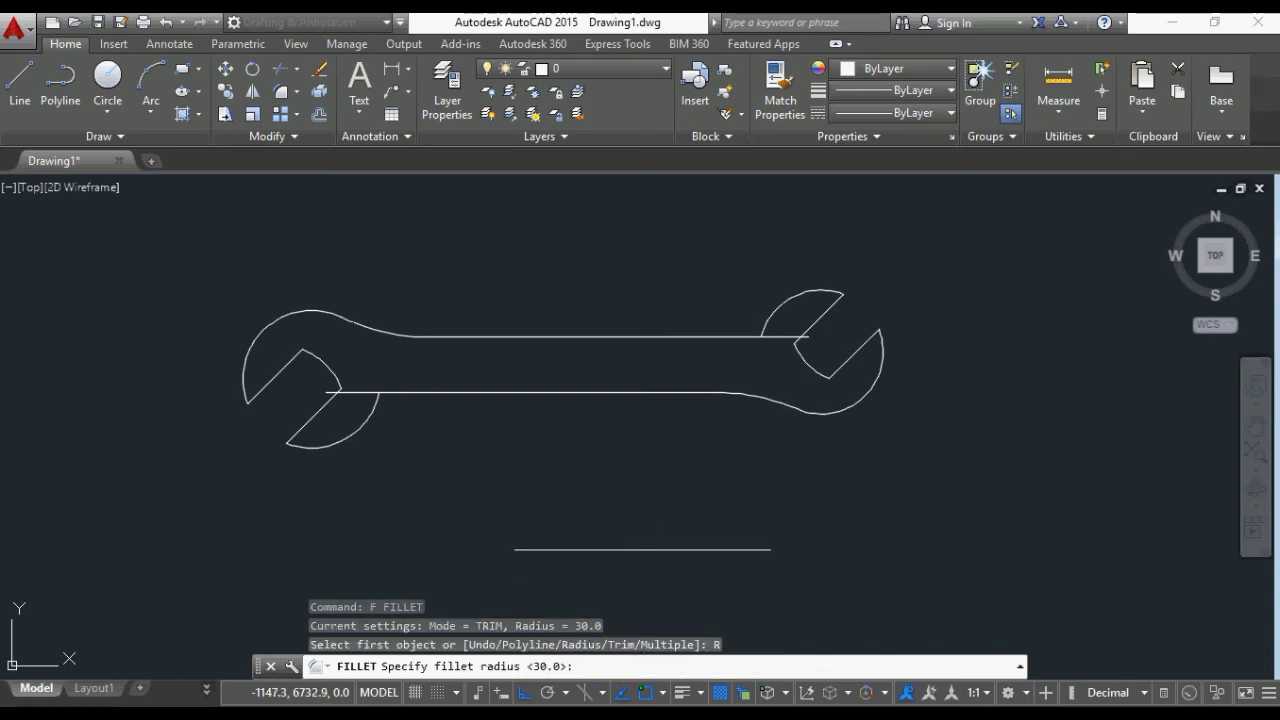
{"action": "type", "text": "8"}
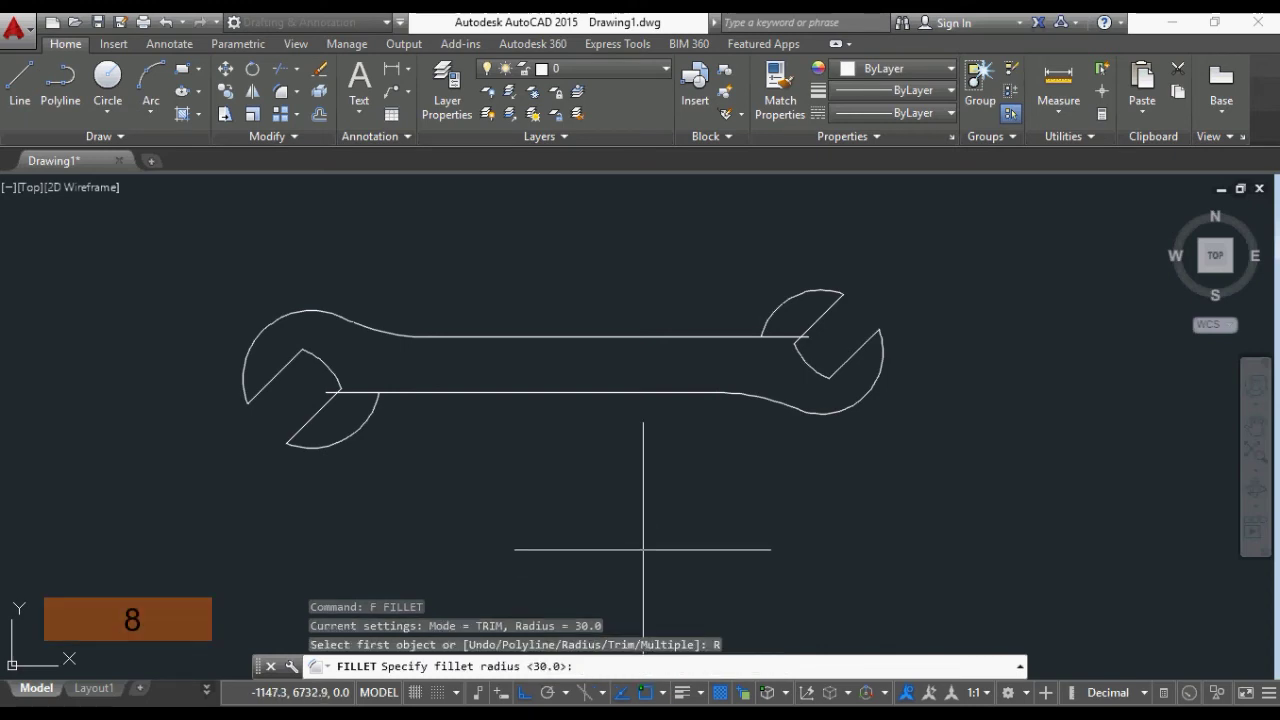
{"action": "type", "text": "8"}
{"action": "key", "text": "Return"}
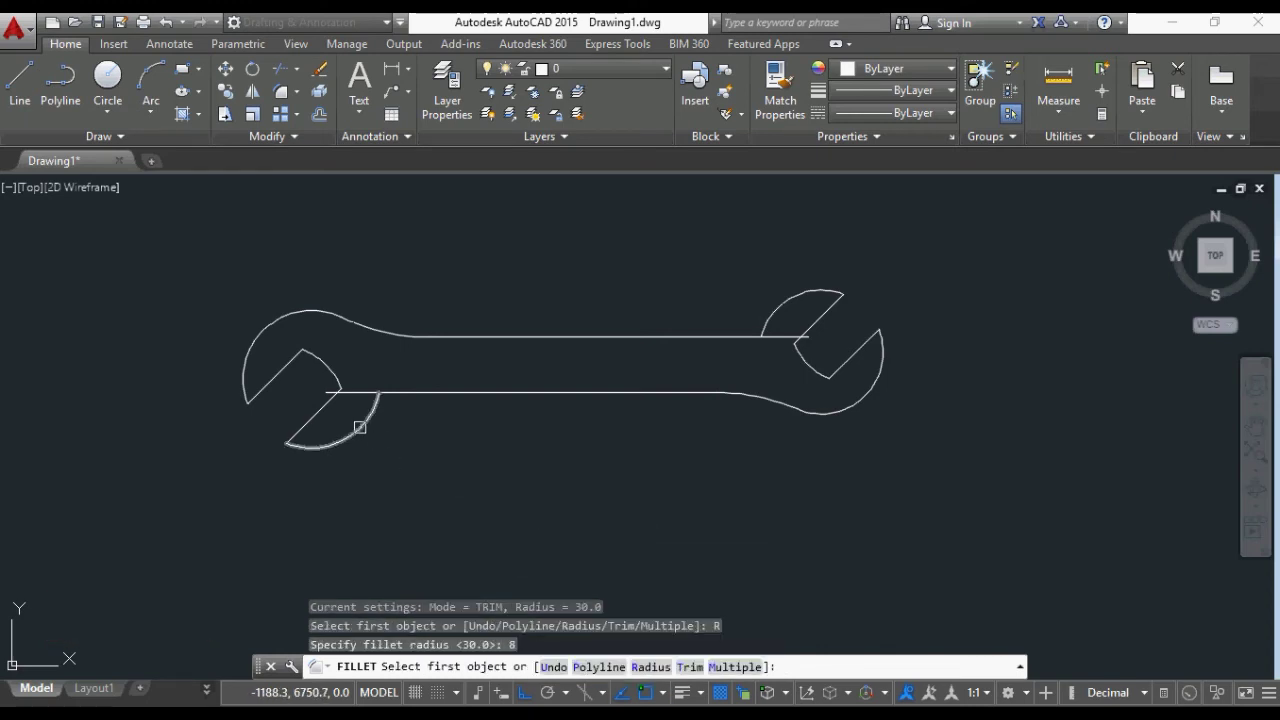
{"action": "left_click", "coordinate": [359, 427]}
{"action": "left_click", "coordinate": [468, 391]}
- Fillet the top handle line into the right upper jaw at radius 8
{"action": "key", "text": "Return"}
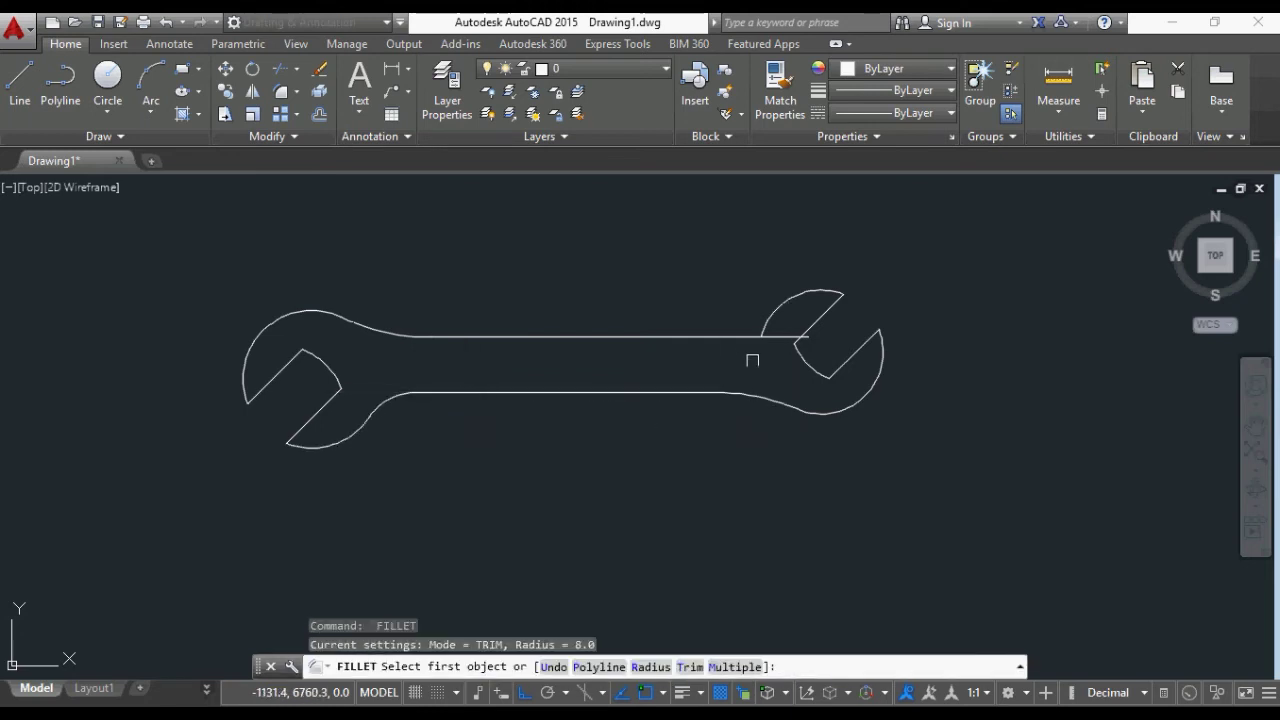
{"action": "left_click", "coordinate": [739, 334]}
{"action": "left_click", "coordinate": [789, 304]}
{"action": "scroll", "coordinate": [508, 314], "scroll_direction": "down", "scroll_amount": 2}
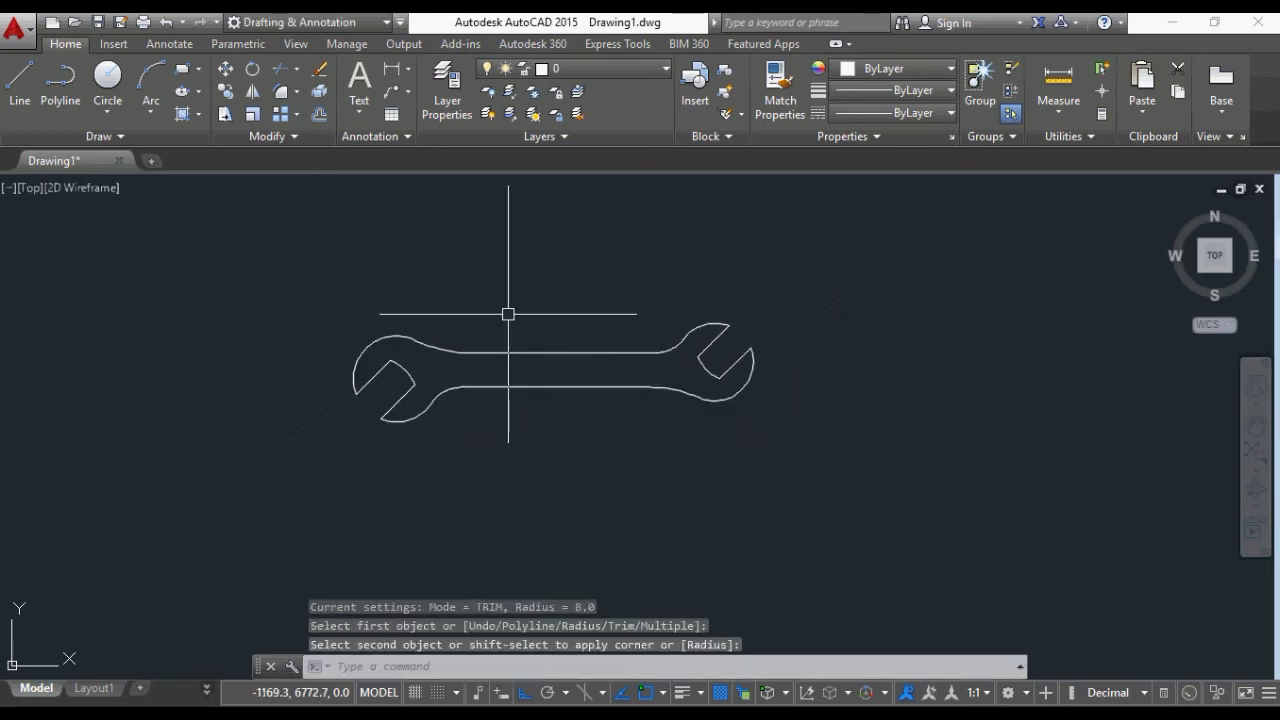
{"action": "scroll", "coordinate": [554, 460], "scroll_direction": "up", "scroll_amount": 1}
{"action": "scroll", "coordinate": [516, 460], "scroll_direction": "down", "scroll_amount": 1}
{"action": "scroll", "coordinate": [521, 309], "scroll_direction": "up", "scroll_amount": 2}
{"action": "key", "text": "Escape"}
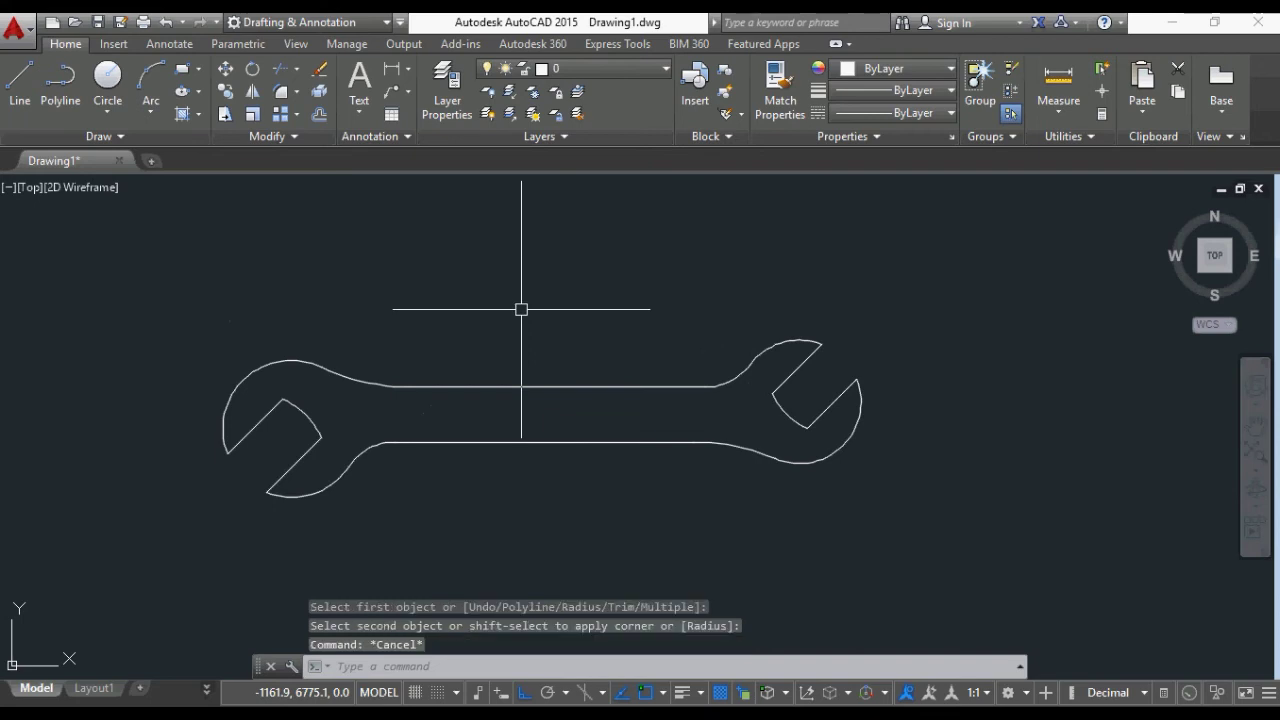
- Draw a 40 by 4 rectangle above the wrench
{"action": "type", "text": "rec"}
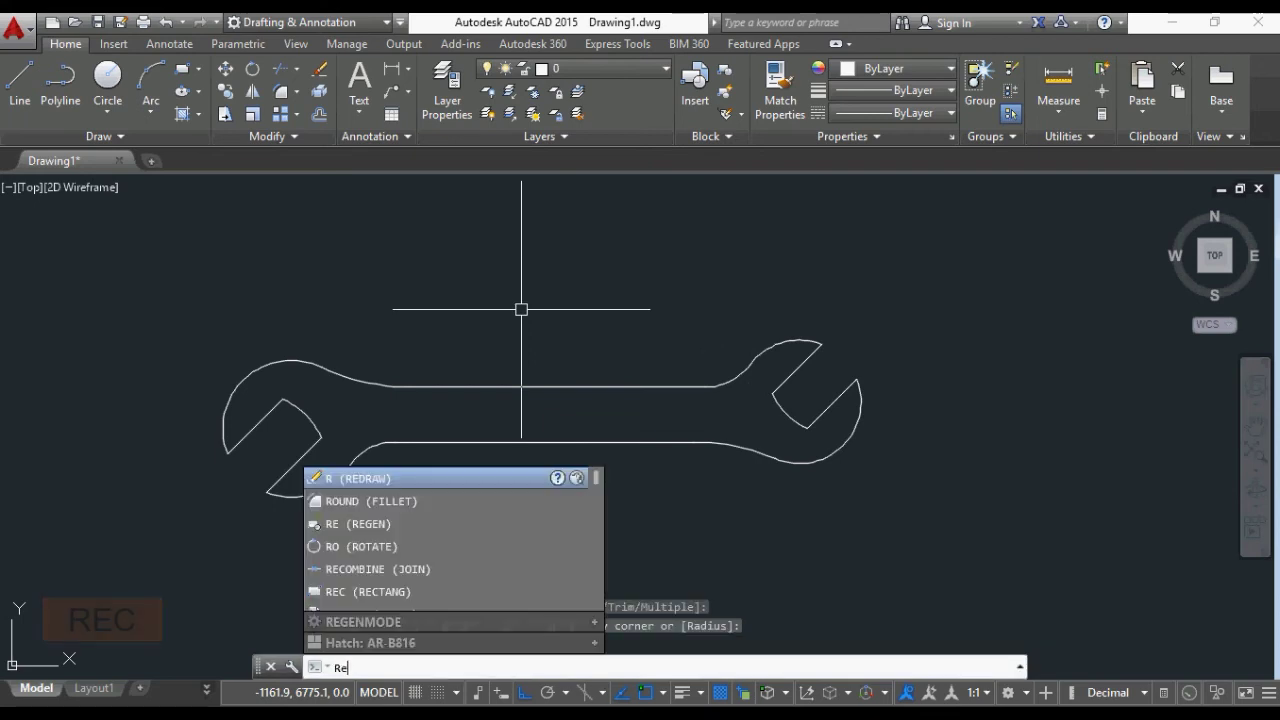
{"action": "key", "text": "Return"}
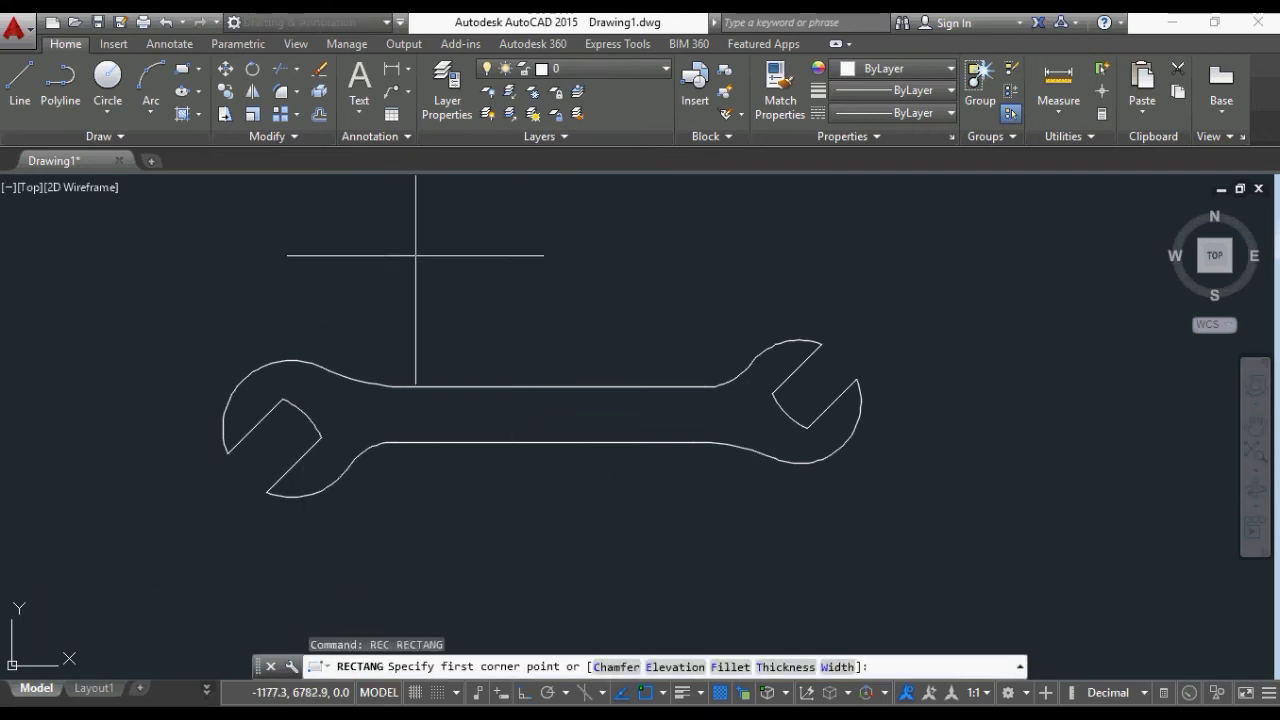
{"action": "left_click", "coordinate": [402, 251]}
{"action": "type", "text": "@"}
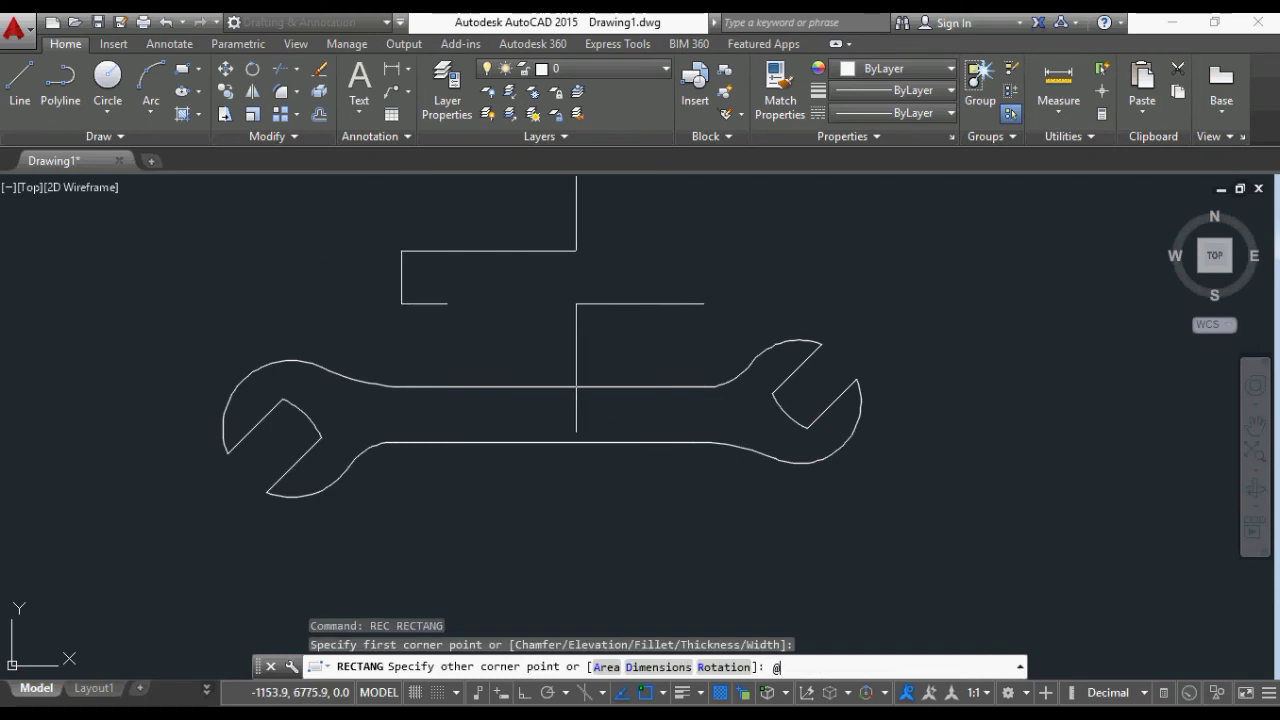
{"action": "type", "text": "40"}
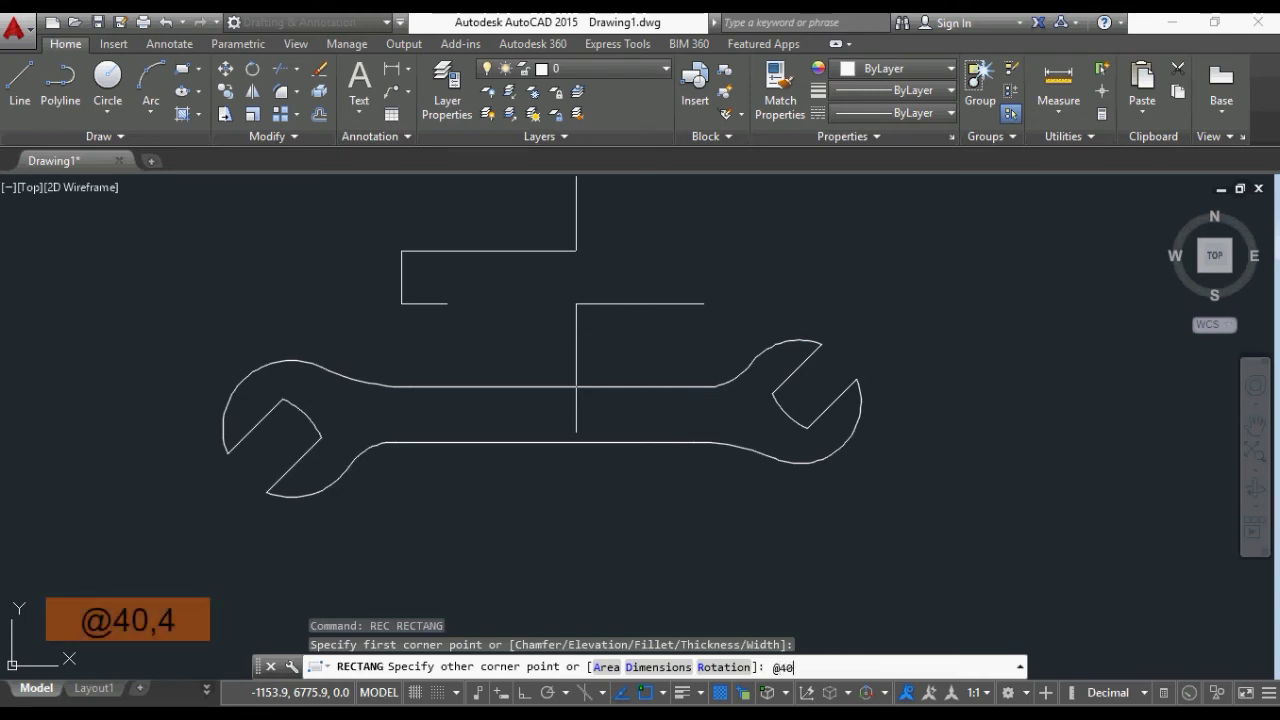
{"action": "type", "text": ",4"}
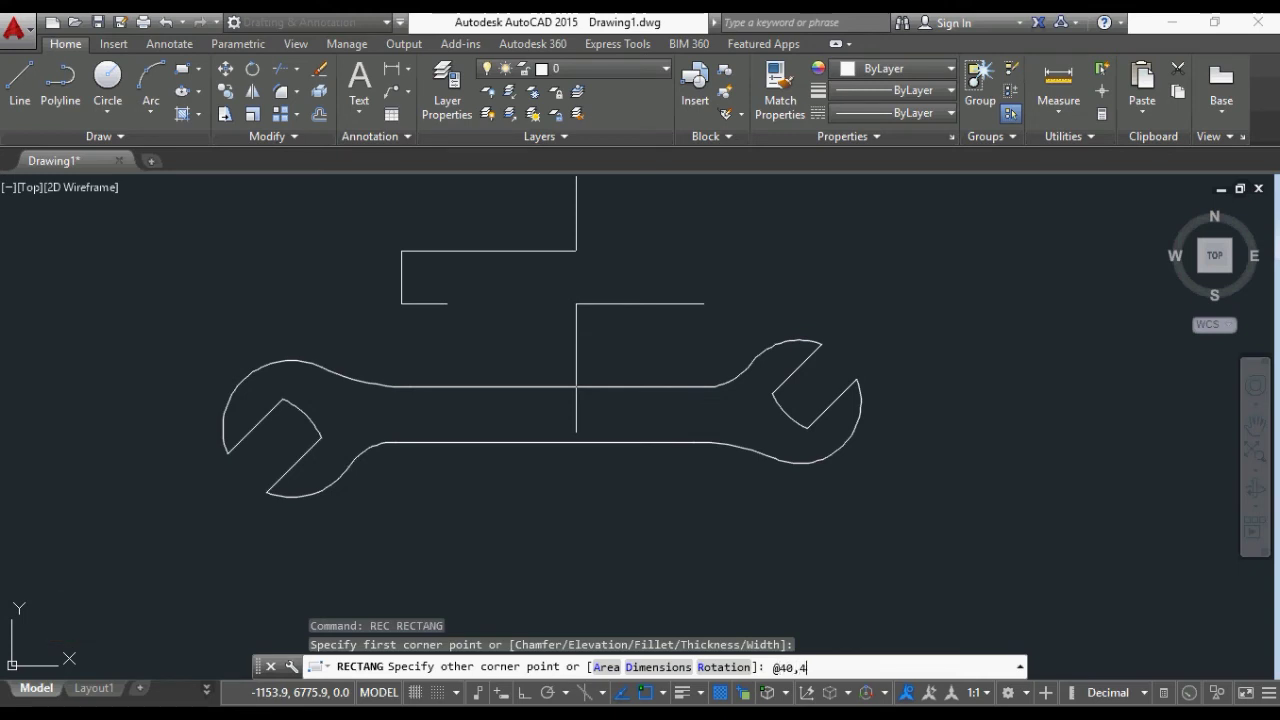
{"action": "key", "text": "Return"}
{"action": "scroll", "coordinate": [520, 320], "scroll_direction": "down", "scroll_amount": 2}
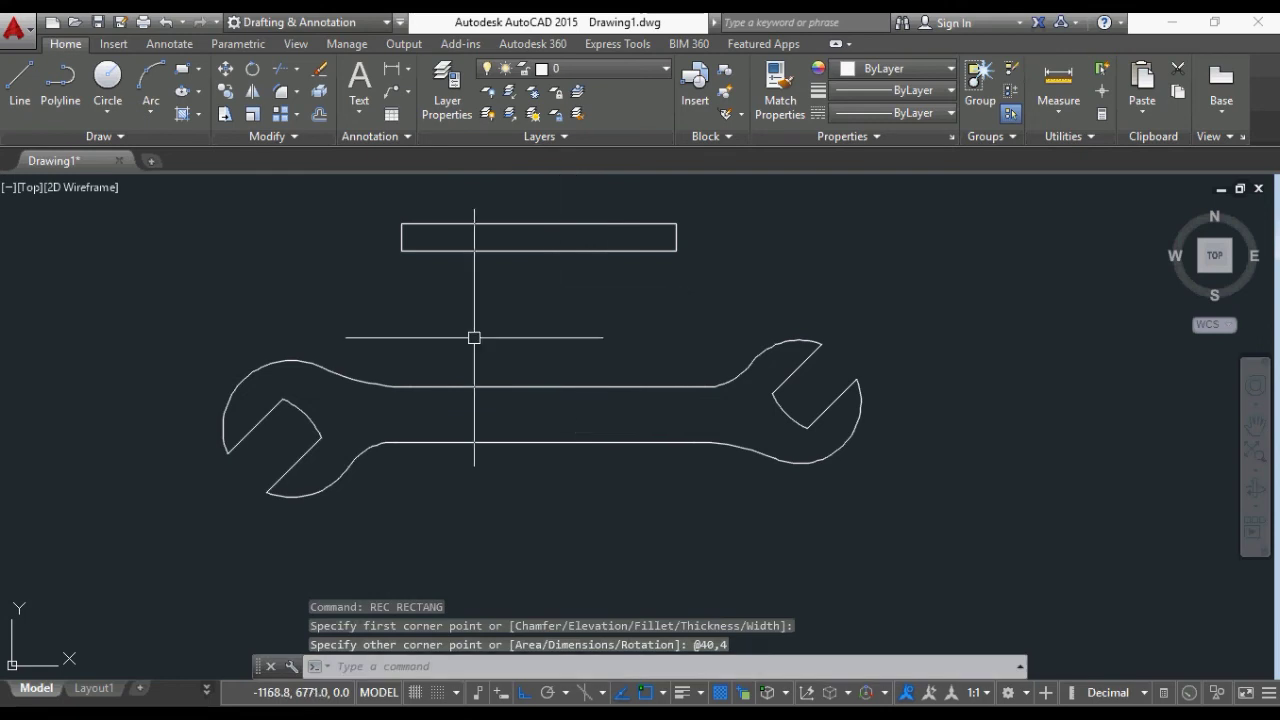
{"action": "scroll", "coordinate": [523, 294], "scroll_direction": "down", "scroll_amount": 2}
- Round all four rectangle corners with radius 2 as a polyline, then window-select the slot
{"action": "key", "text": "Escape"}
{"action": "key", "text": "Escape"}
{"action": "key", "text": "Escape"}
{"action": "type", "text": "f"}
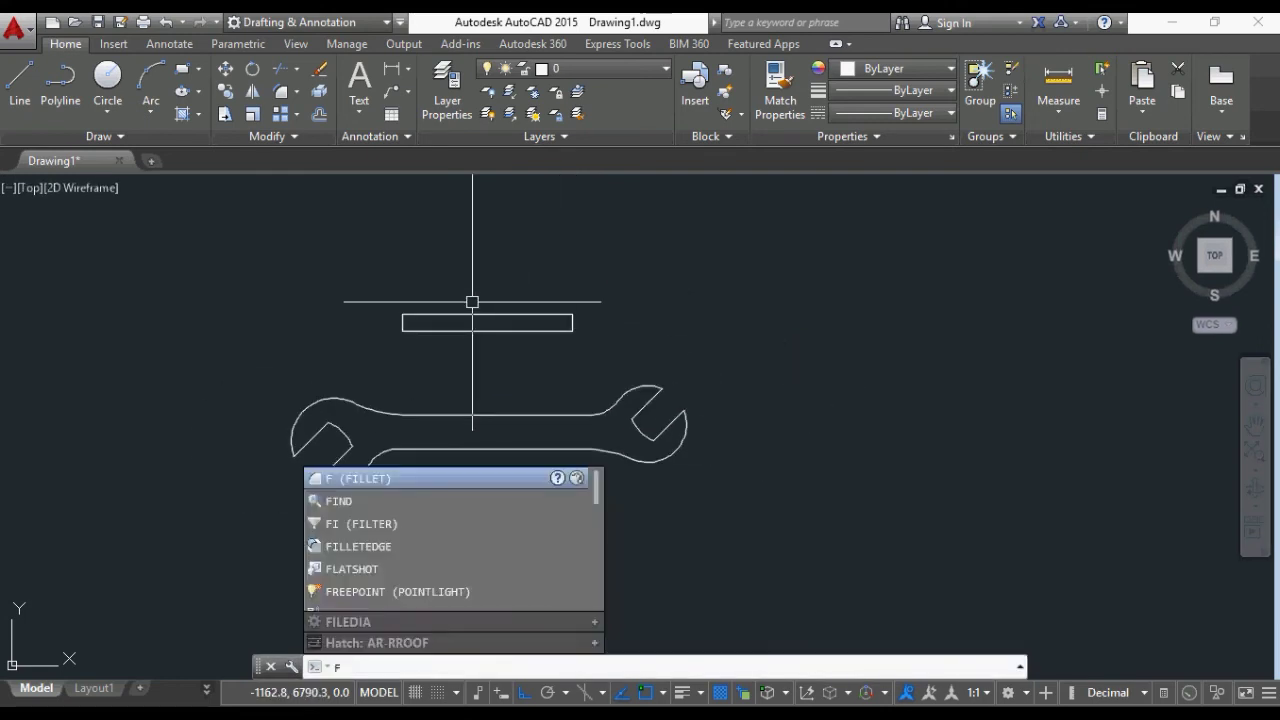
{"action": "key", "text": "Return"}
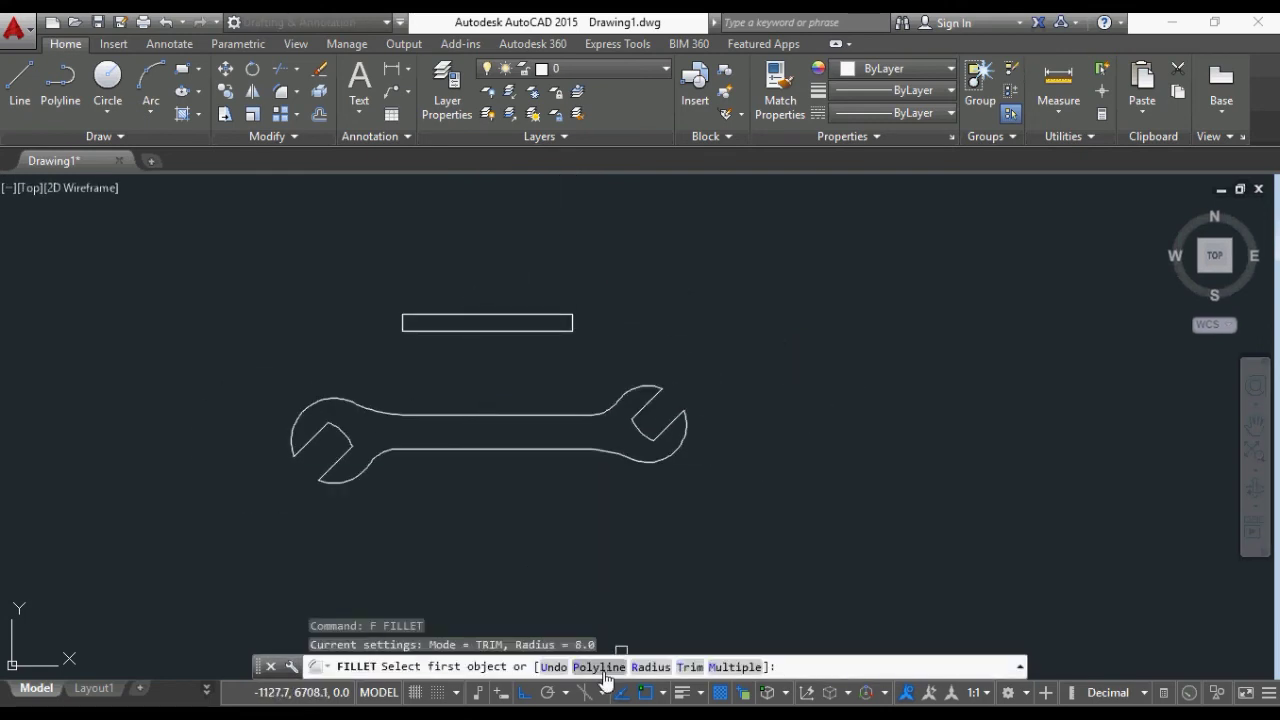
{"action": "left_click", "coordinate": [651, 667]}
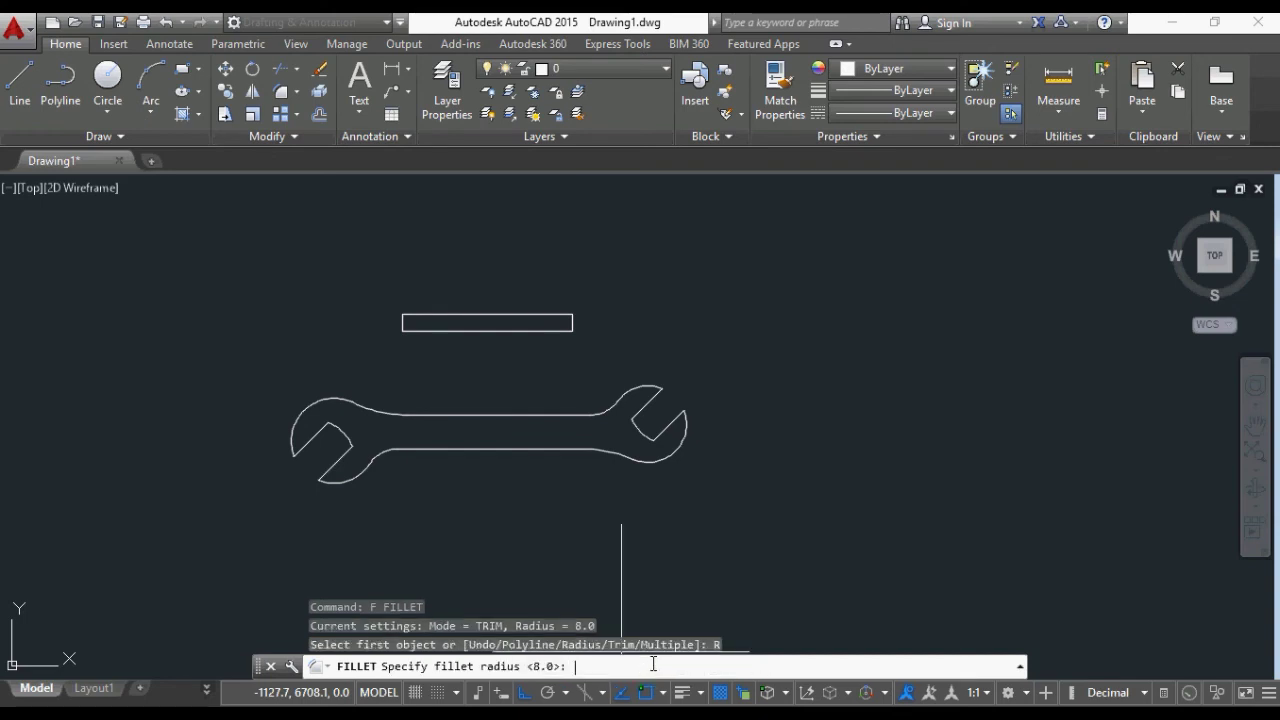
{"action": "type", "text": "2"}
{"action": "key", "text": "Return"}
{"action": "left_click", "coordinate": [600, 667]}
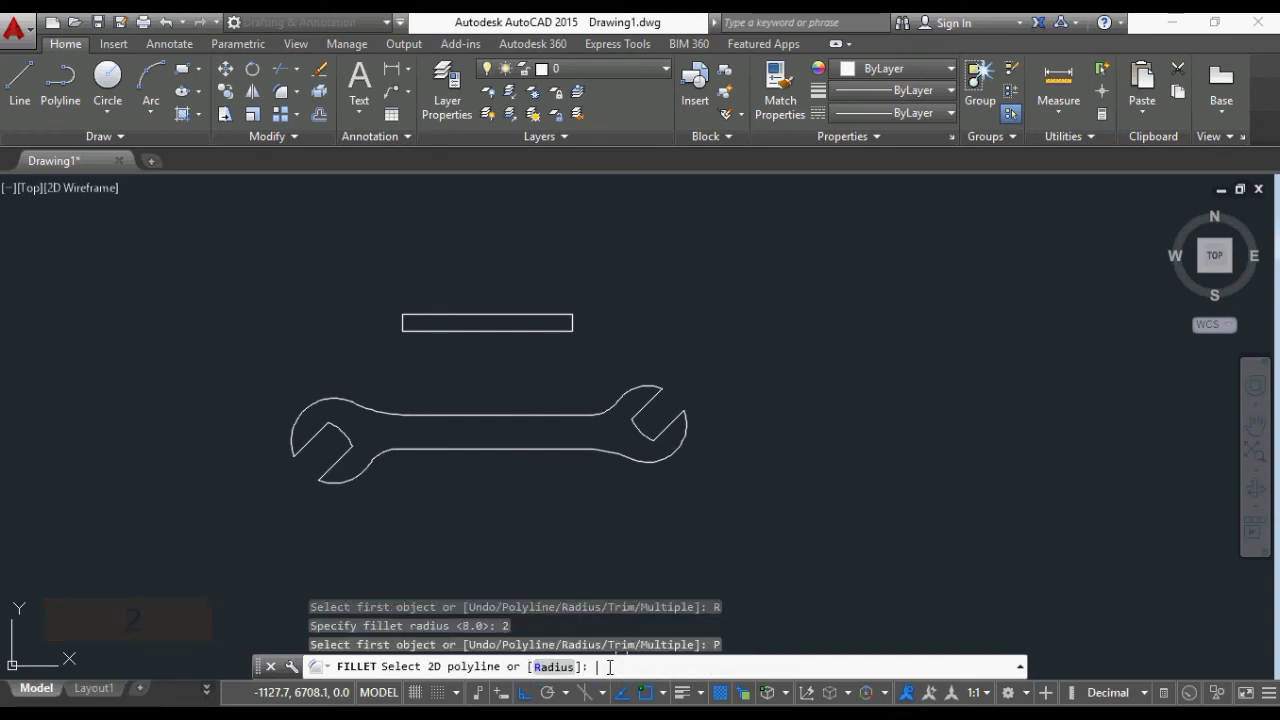
{"action": "left_click", "coordinate": [502, 331]}
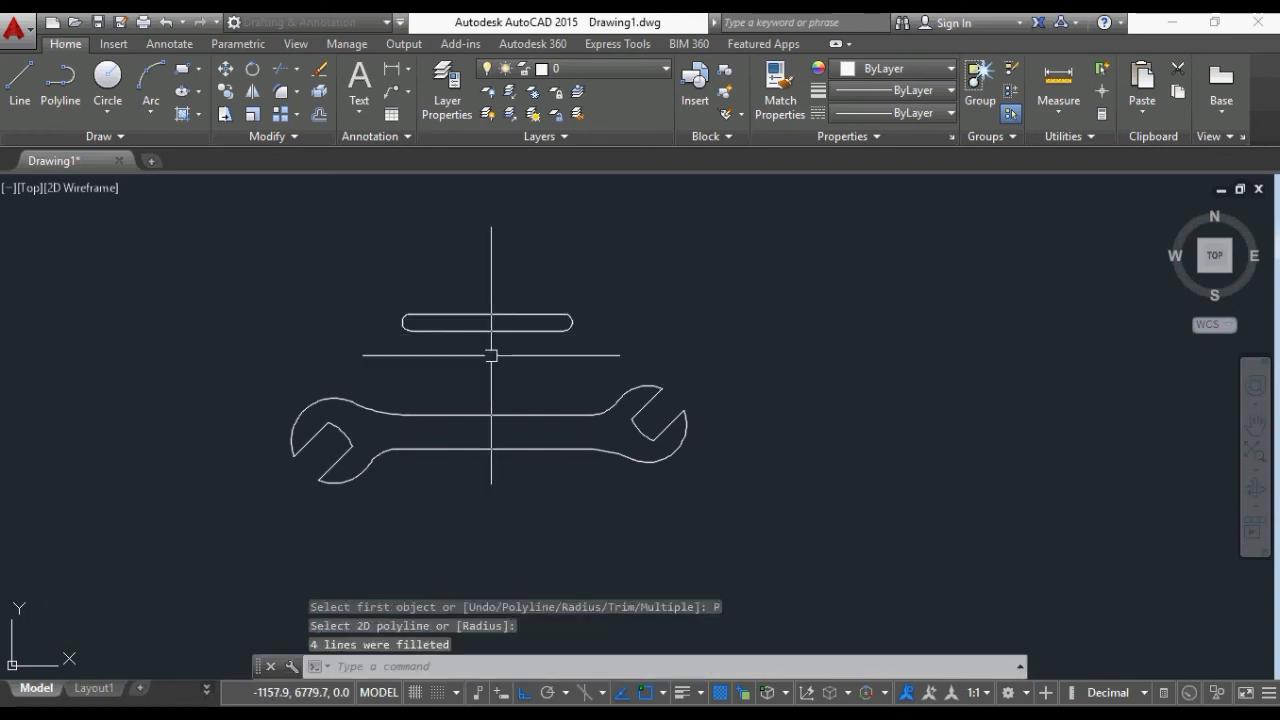
{"action": "left_click", "coordinate": [366, 277]}
{"action": "left_click", "coordinate": [580, 348]}
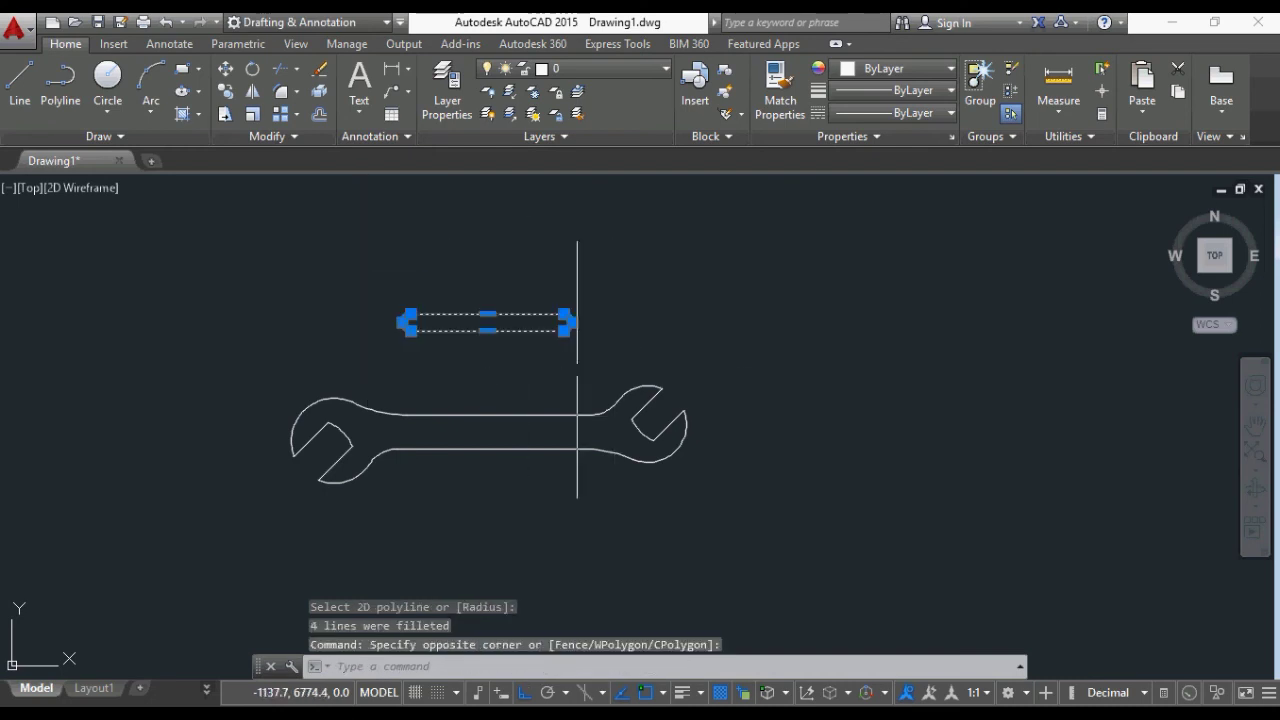
{"action": "type", "text": "m"}
- Move the slot by its top midpoint into the middle of the handle
{"action": "key", "text": "Return"}
{"action": "left_click", "coordinate": [480, 306]}
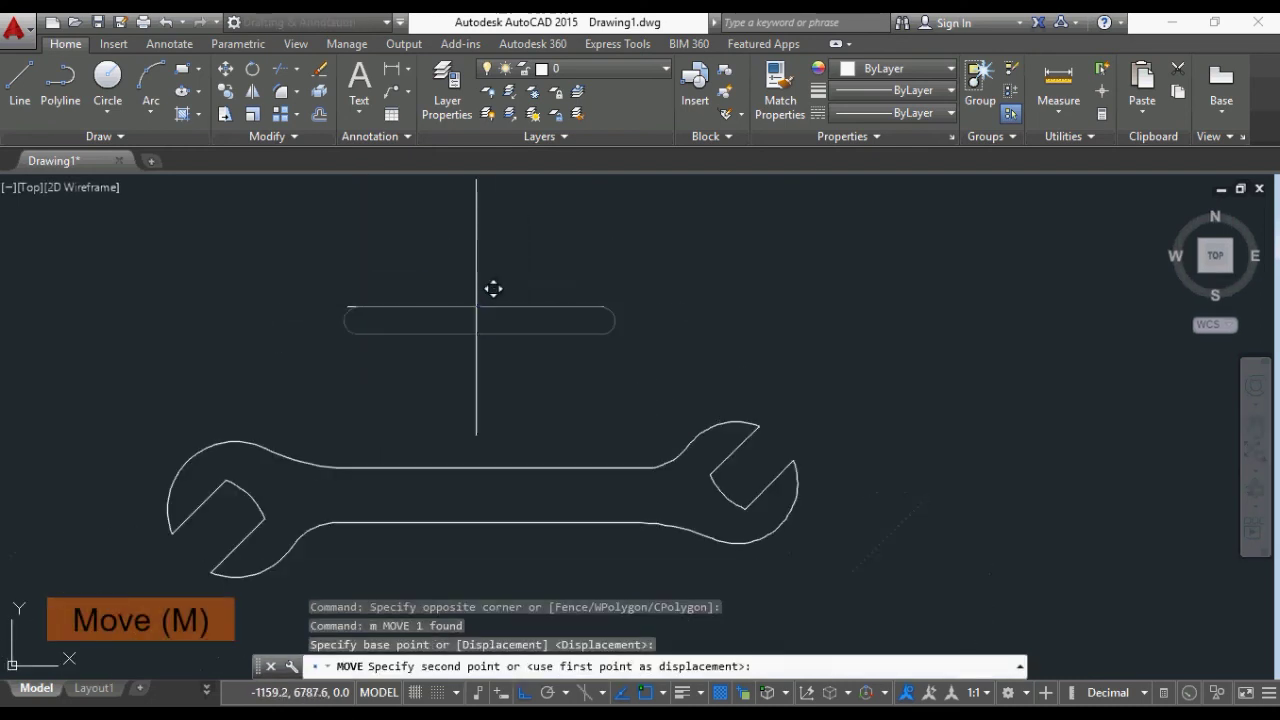
{"action": "left_click", "coordinate": [480, 408]}
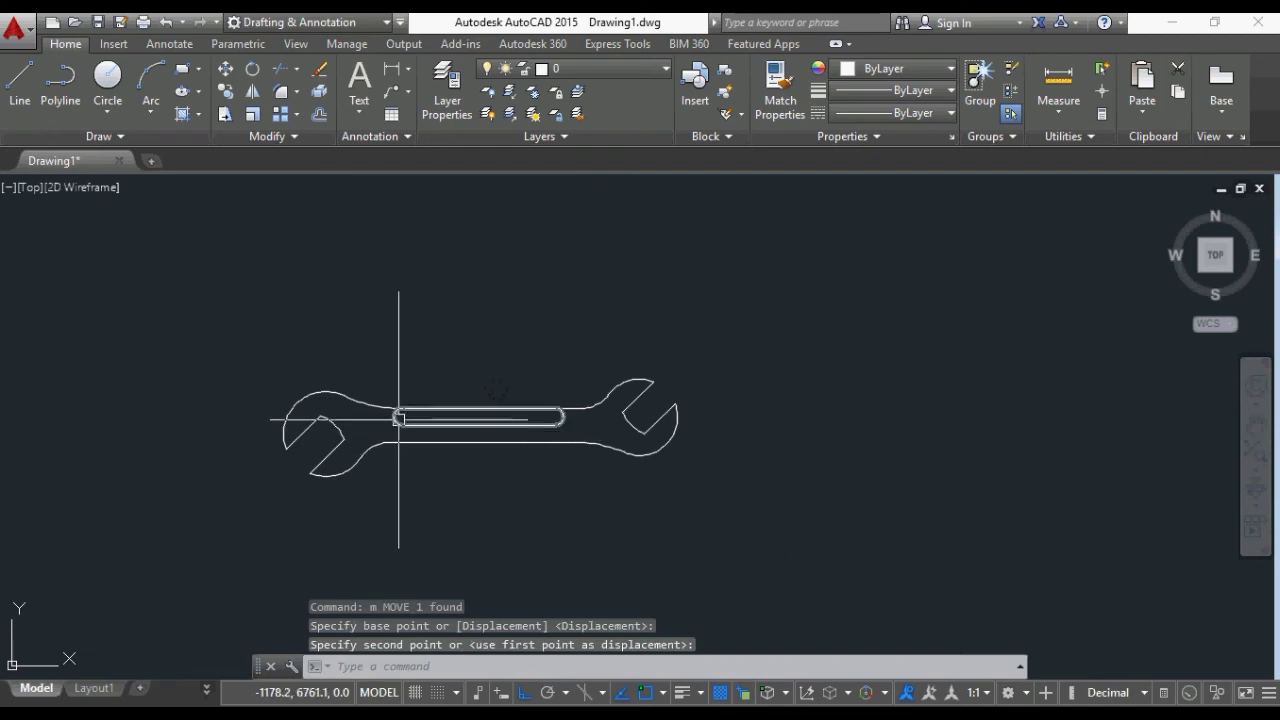
- Nudge the slot 2 units down to centre it in the handle
{"action": "type", "text": "m"}
{"action": "key", "text": "Return"}
{"action": "left_click", "coordinate": [543, 499]}
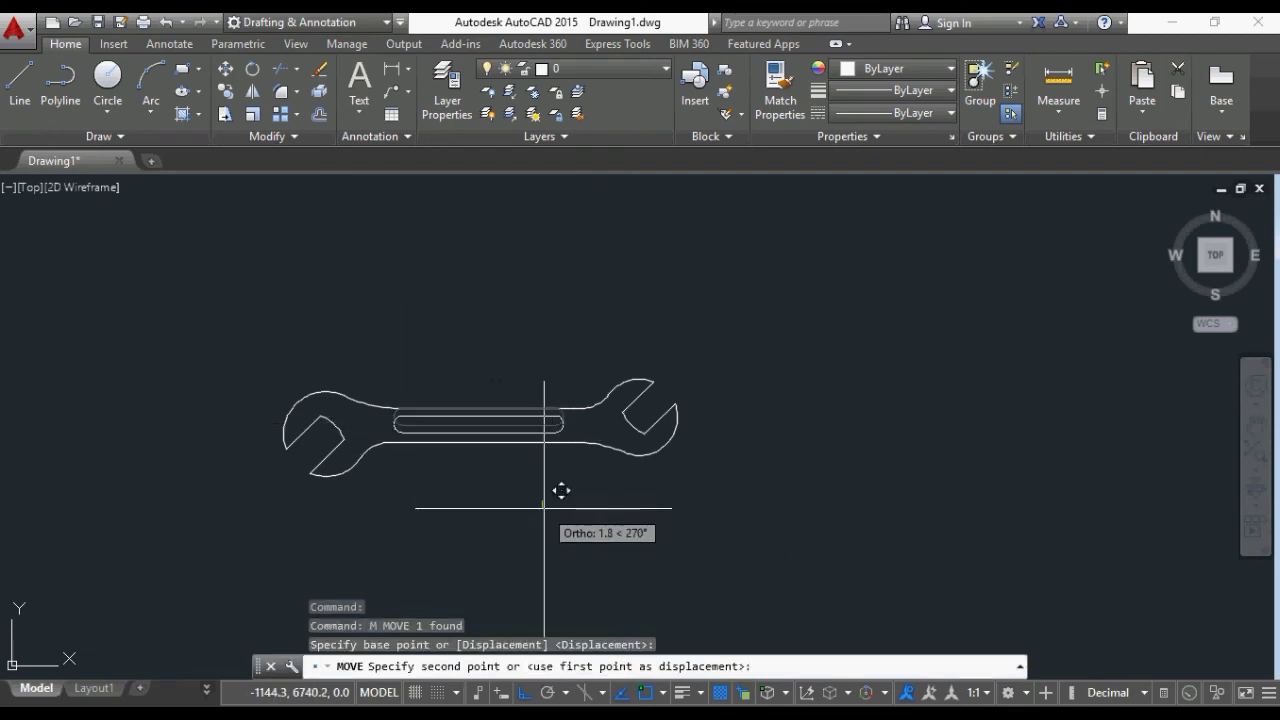
{"action": "type", "text": "2"}
{"action": "key", "text": "Return"}
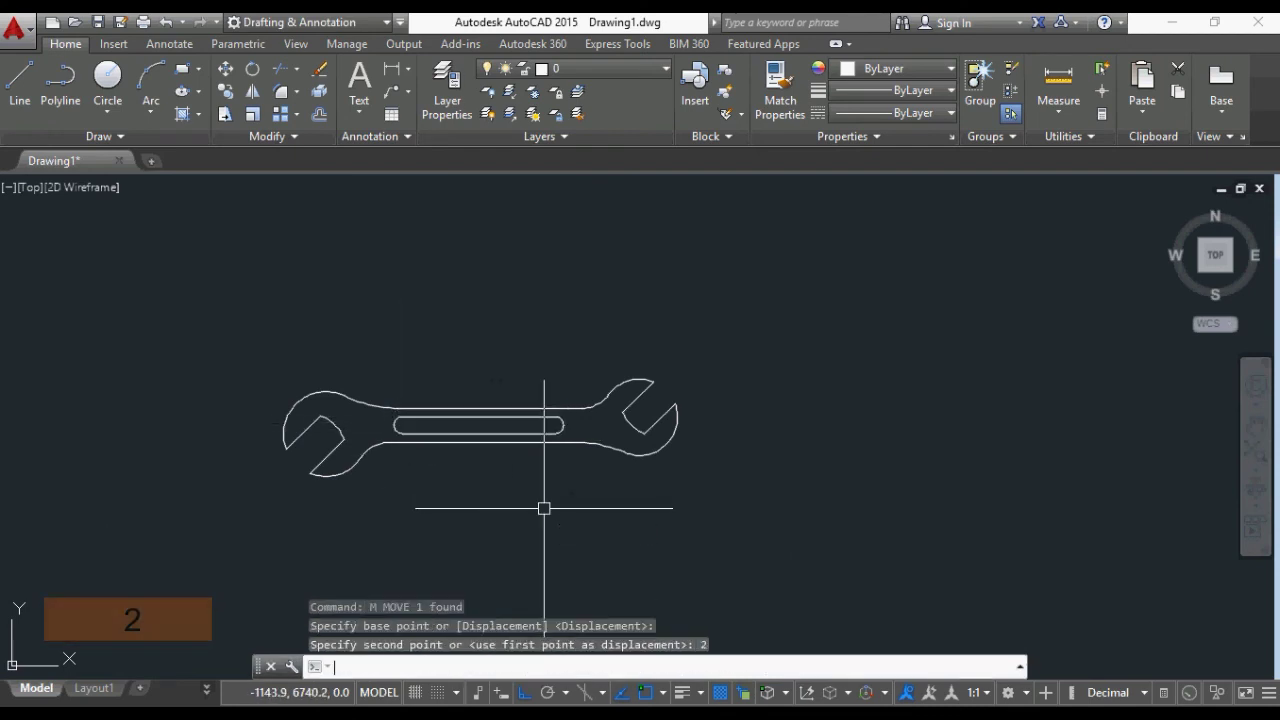
{"action": "scroll", "coordinate": [475, 475], "scroll_direction": "up", "scroll_amount": 2}
{"action": "scroll", "coordinate": [512, 456], "scroll_direction": "down", "scroll_amount": 1}
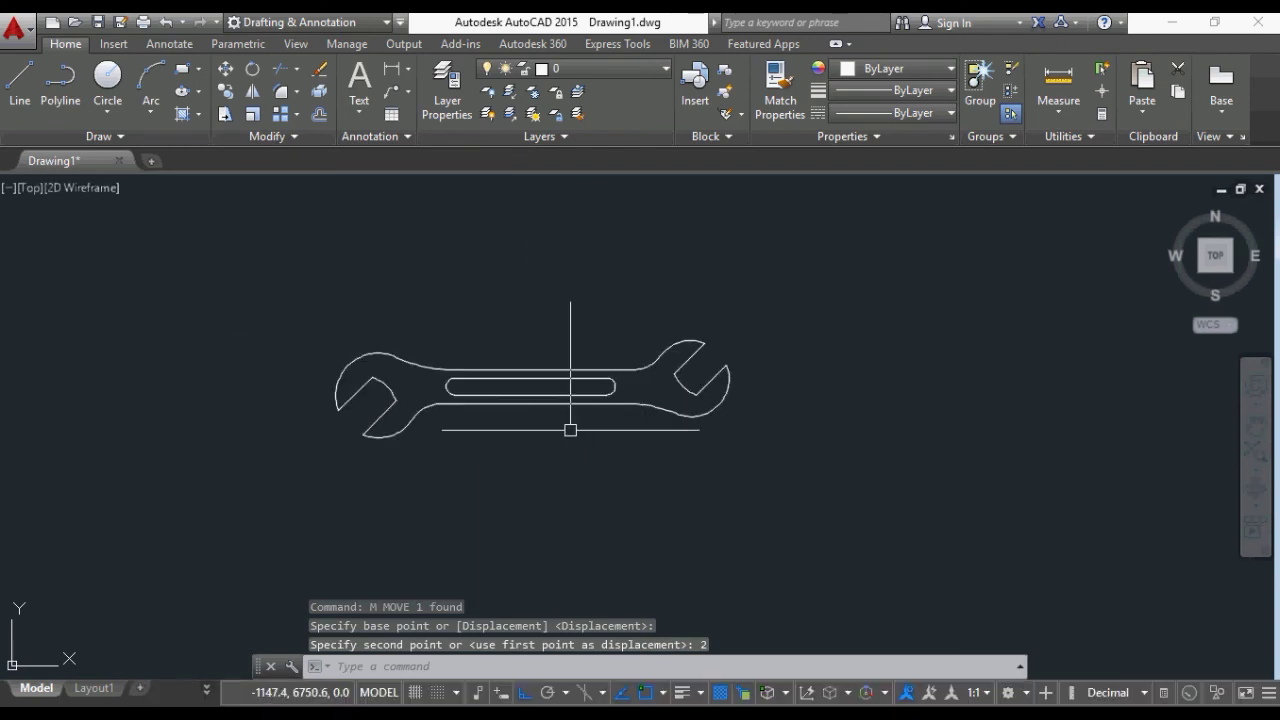
{"action": "scroll", "coordinate": [449, 440], "scroll_direction": "up", "scroll_amount": 1}
{"action": "key", "text": "Escape"}
{"action": "key", "text": "Escape"}
- Start a gradient hatch with dark gray and lighter gray colours
{"action": "type", "text": "h"}
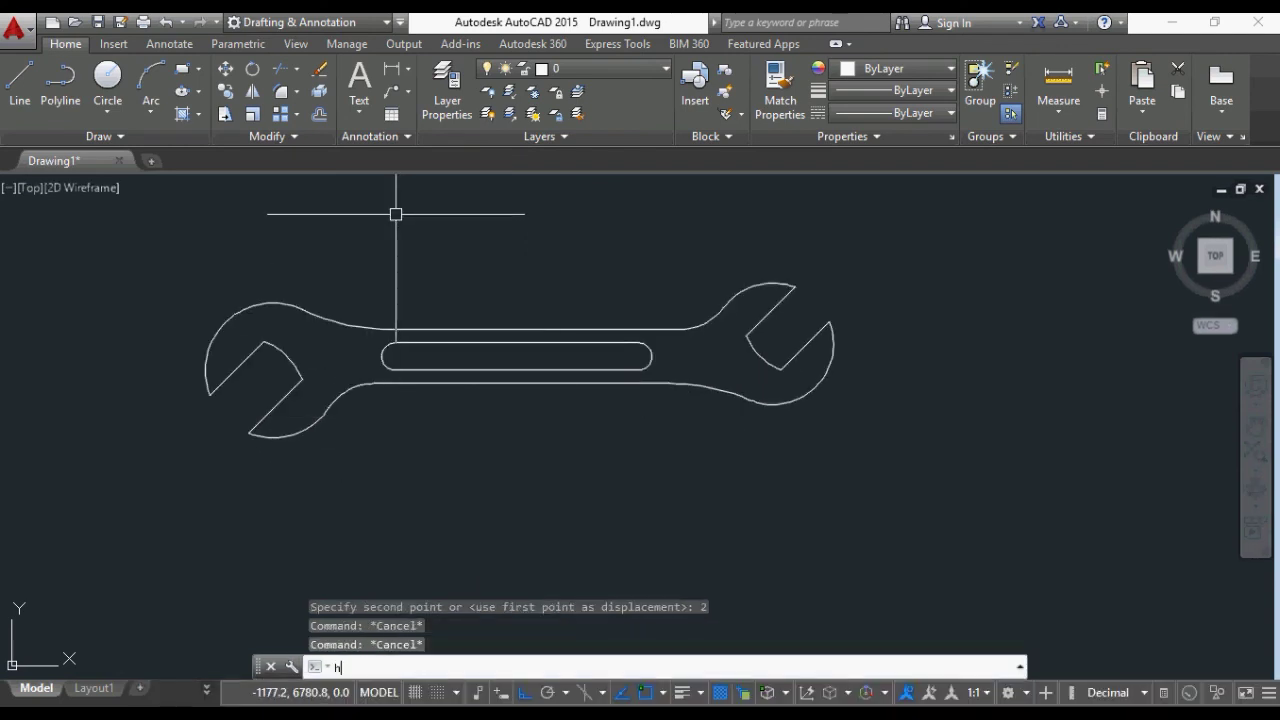
{"action": "key", "text": "Return"}
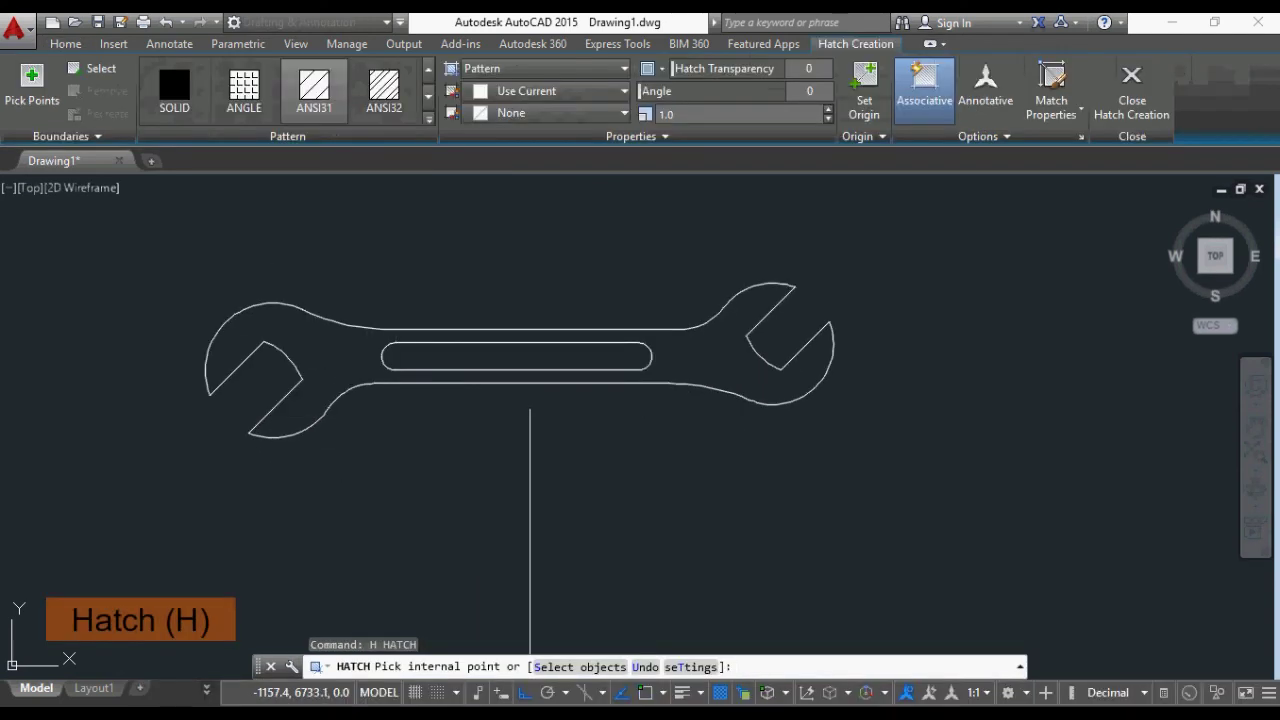
{"action": "left_click", "coordinate": [525, 70]}
{"action": "left_click", "coordinate": [527, 113]}
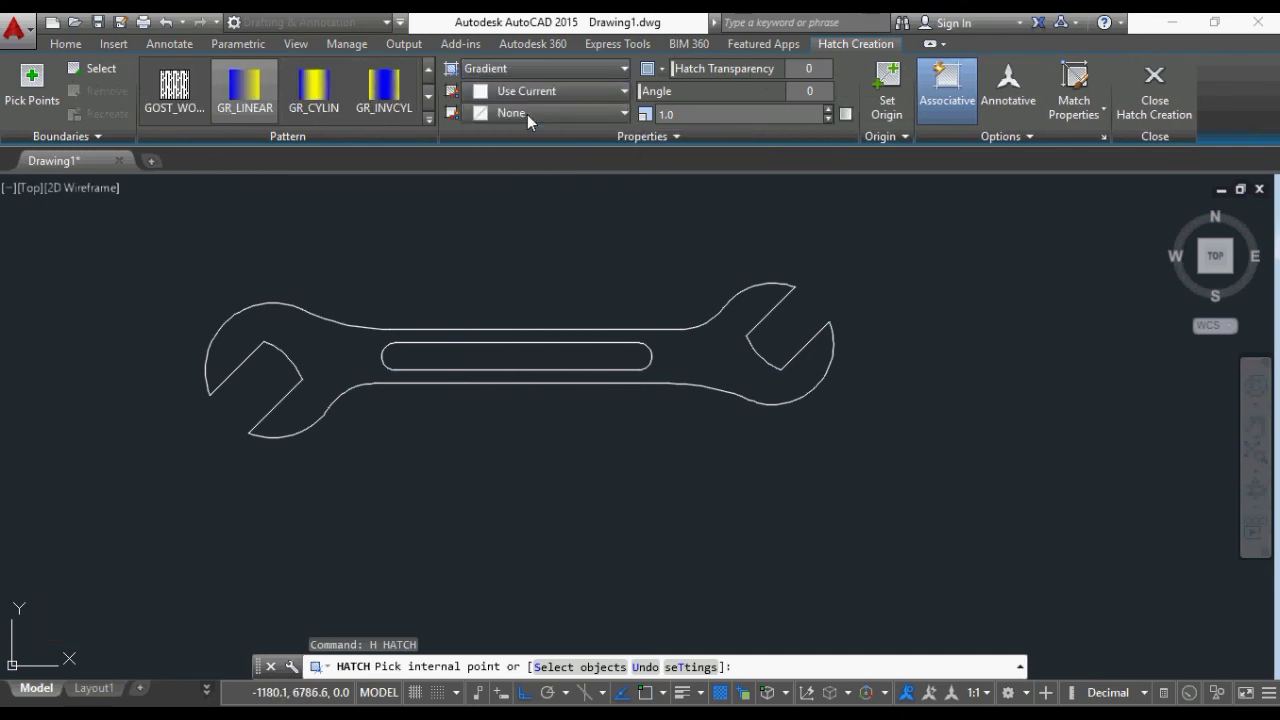
{"action": "left_click", "coordinate": [527, 91]}
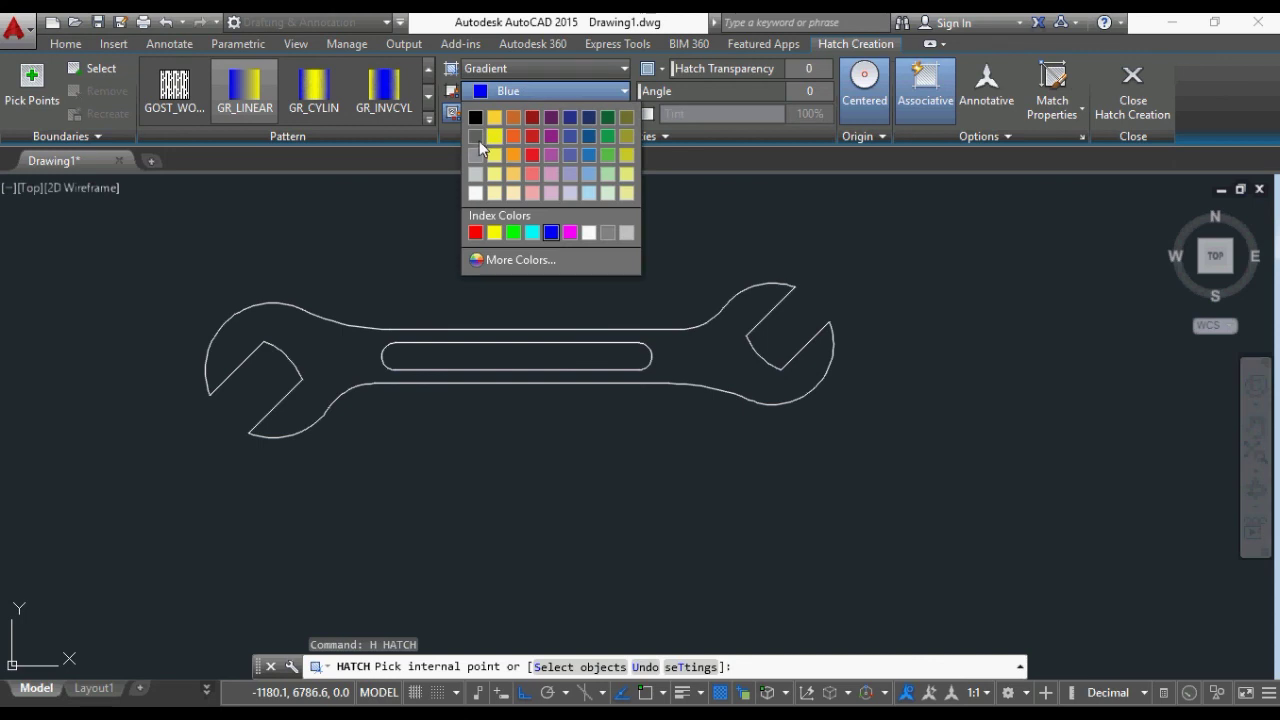
{"action": "left_click", "coordinate": [483, 128]}
{"action": "left_click", "coordinate": [531, 112]}
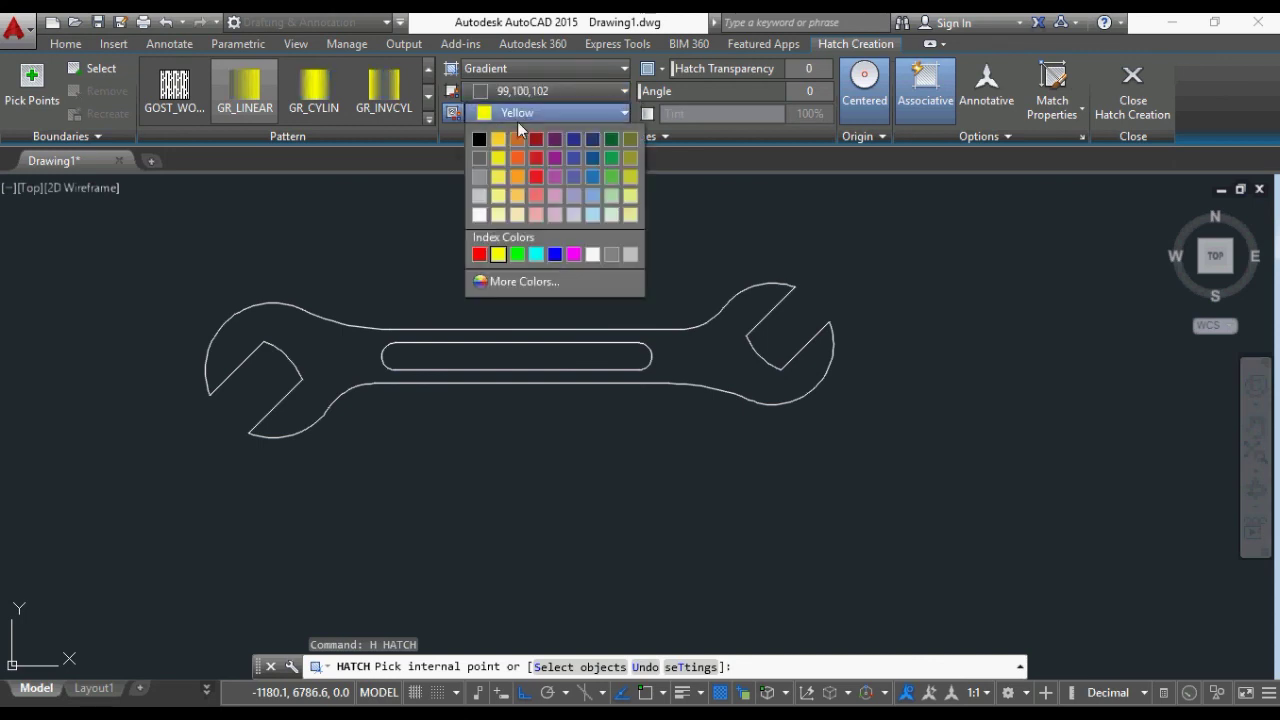
{"action": "left_click", "coordinate": [482, 178]}
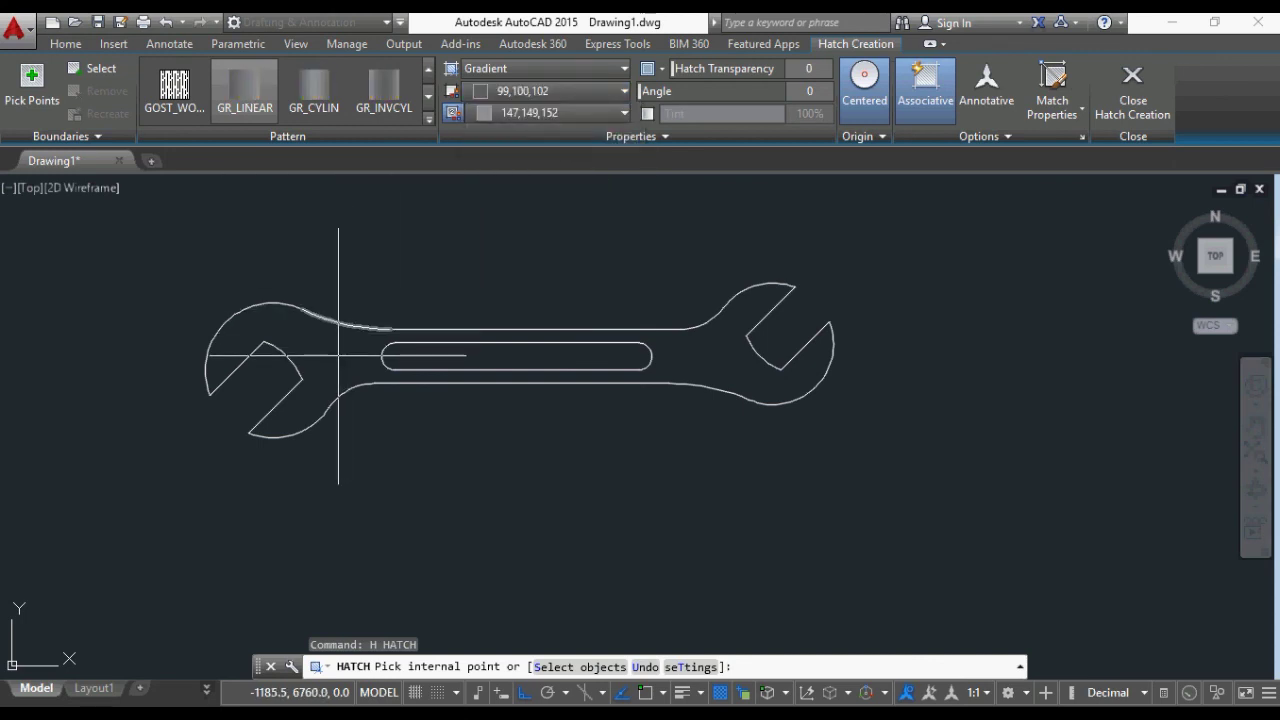
- Apply the GR_CYLIN gradient inside the wrench body
{"action": "left_click", "coordinate": [302, 82]}
{"action": "left_click", "coordinate": [713, 357]}
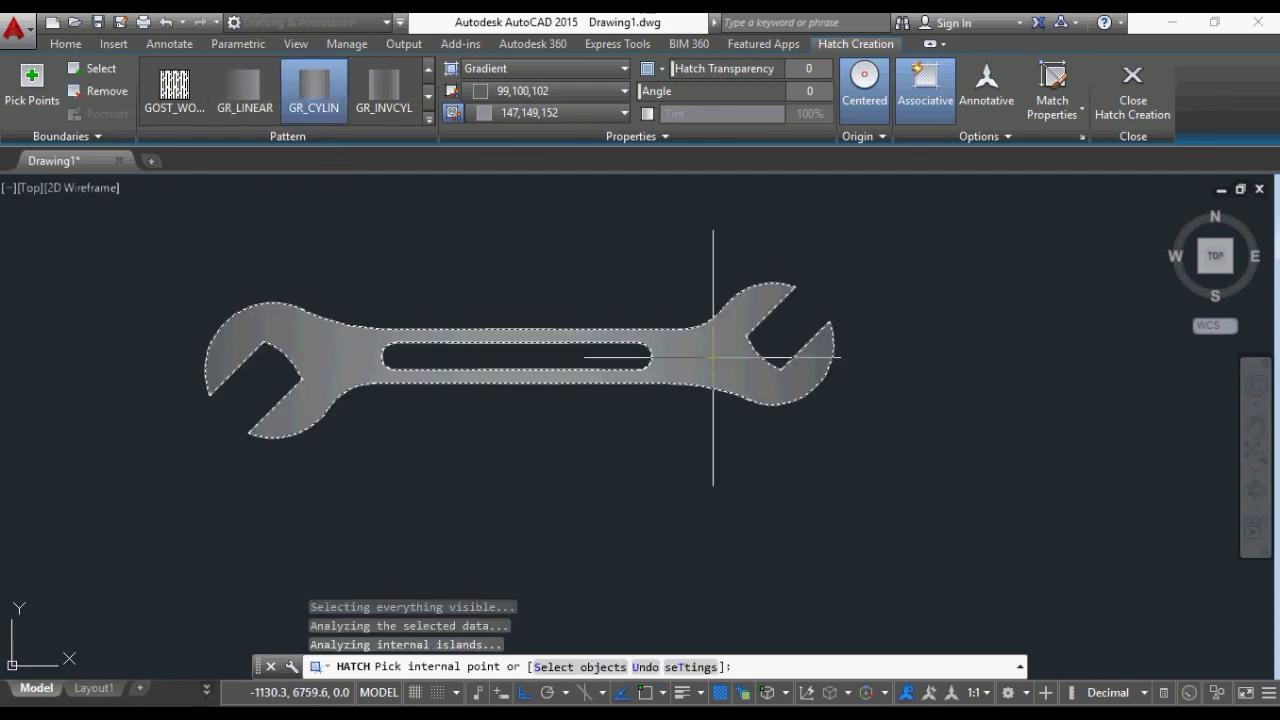
{"action": "key", "text": "Escape"}
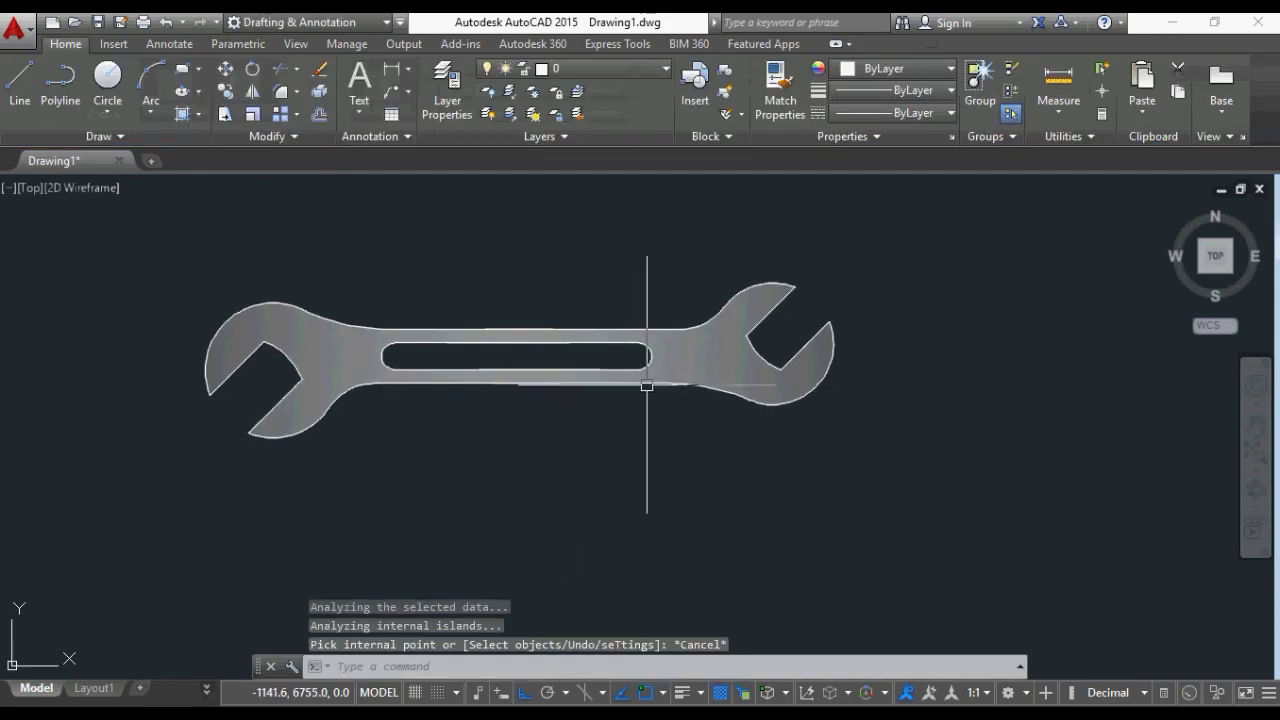
{"action": "scroll", "coordinate": [549, 452], "scroll_direction": "down", "scroll_amount": 1}
{"action": "scroll", "coordinate": [549, 452], "scroll_direction": "up", "scroll_amount": 1}
{"action": "key", "text": "Escape"}
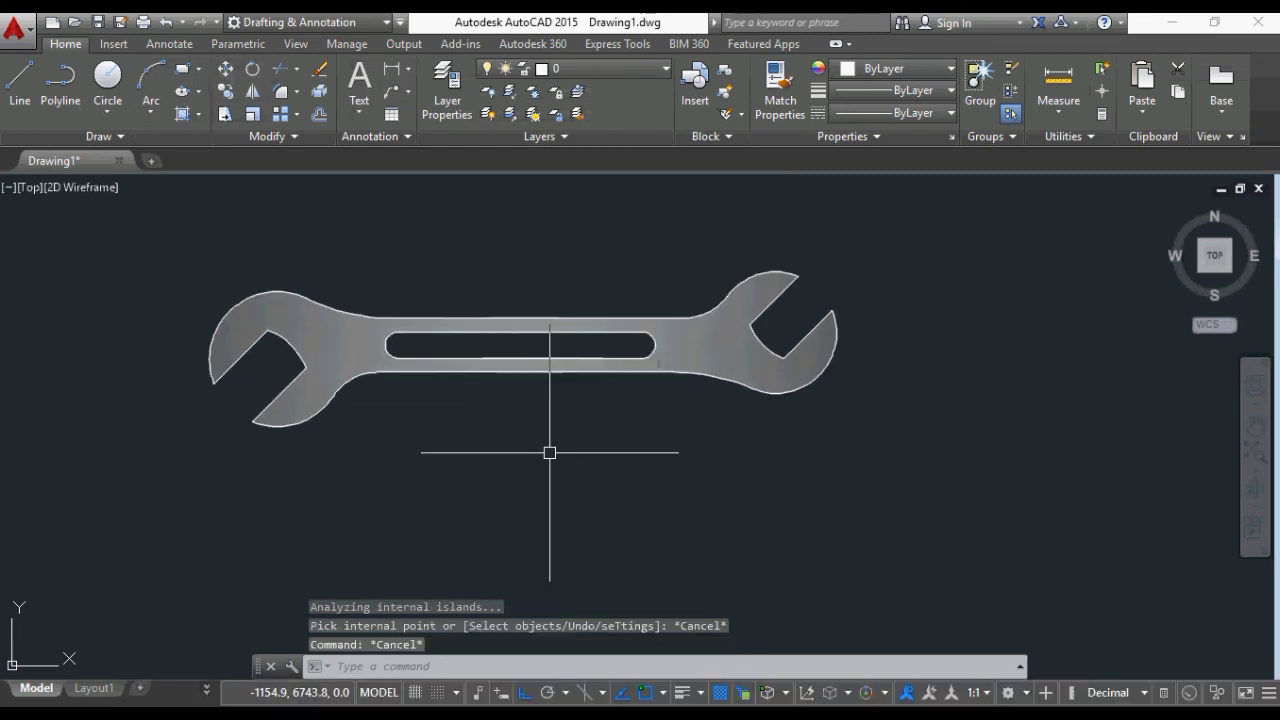